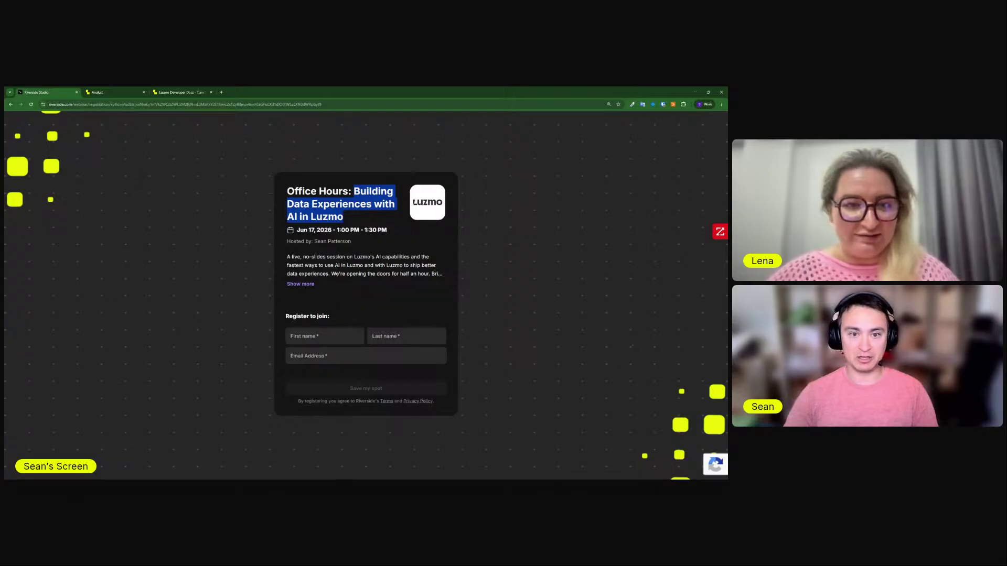
Switch to the Luzmo app and open the overview of datasets
{"action": "left_click", "coordinate": [364, 213]}
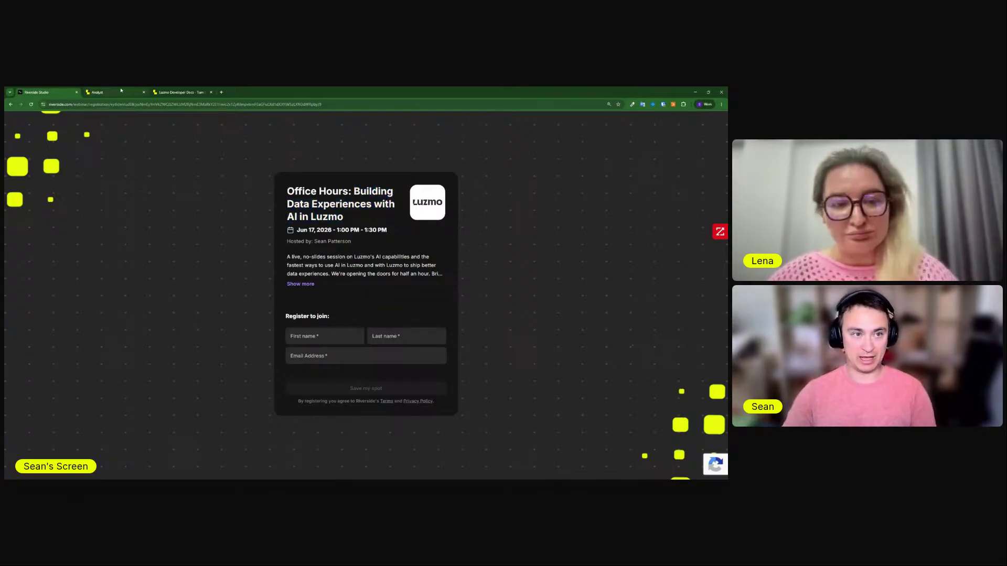
{"action": "left_click", "coordinate": [122, 91]}
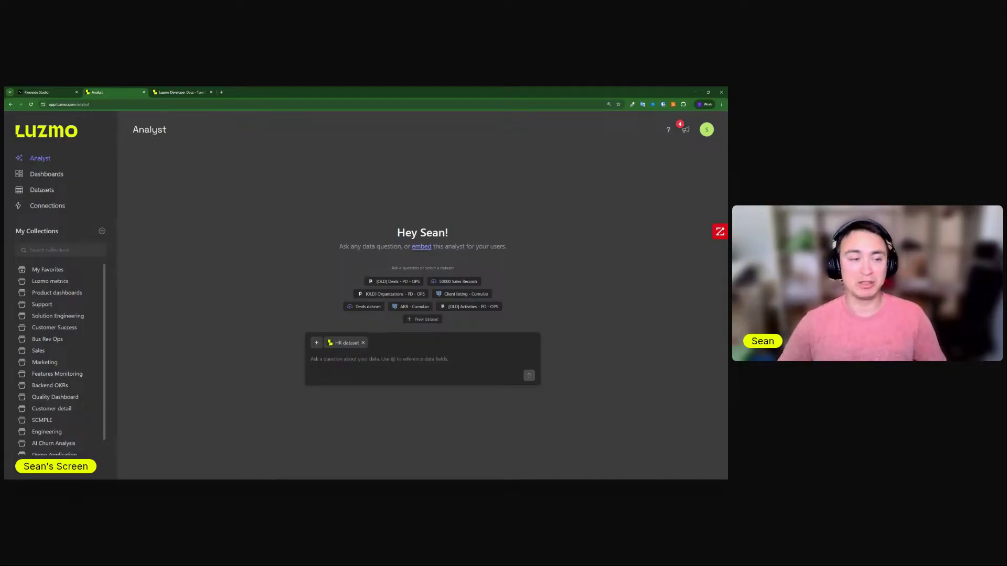
{"action": "double_click", "coordinate": [148, 134]}
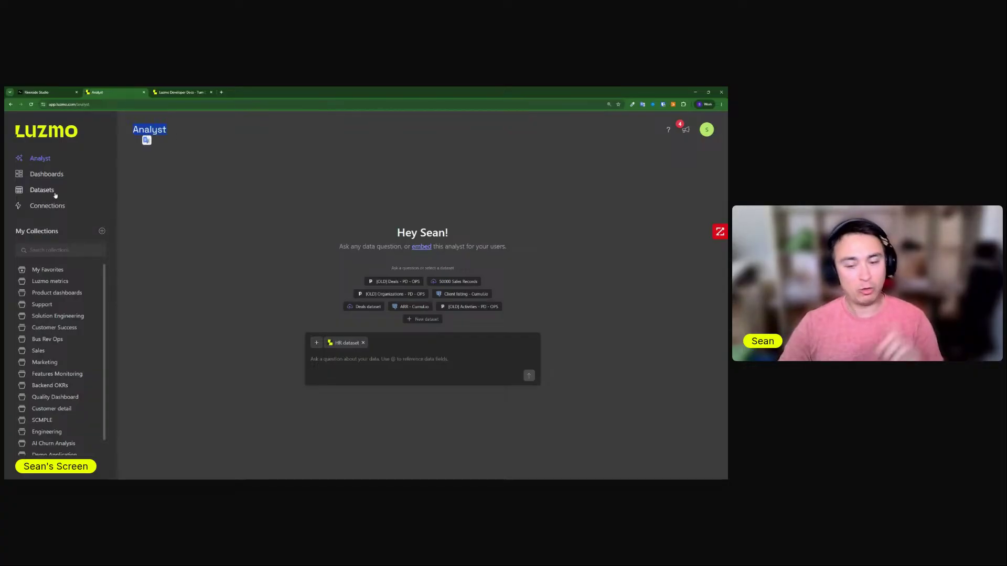
{"action": "left_click", "coordinate": [35, 191]}
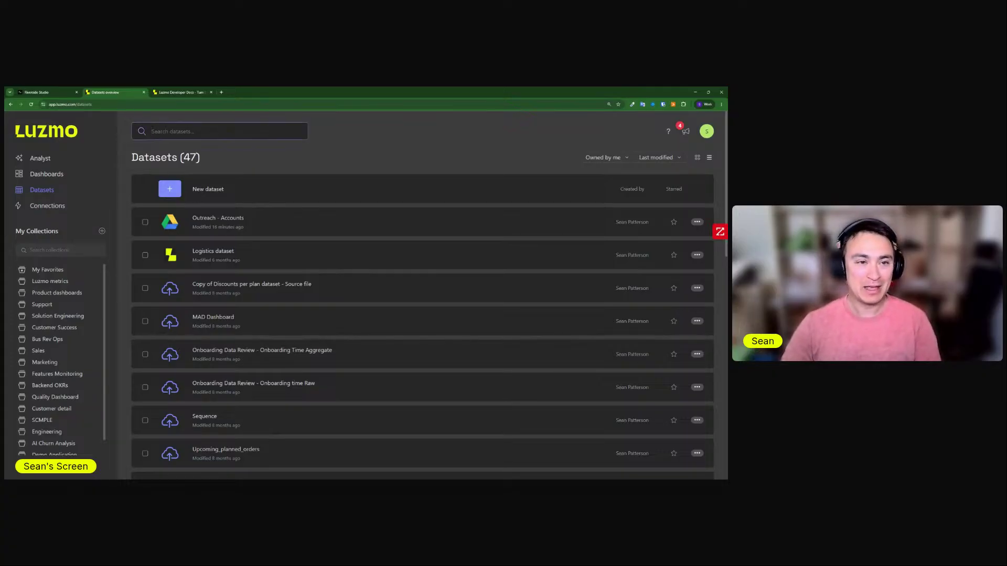
Search the datasets for "hr" and clear the search
{"action": "type", "text": "hr"}
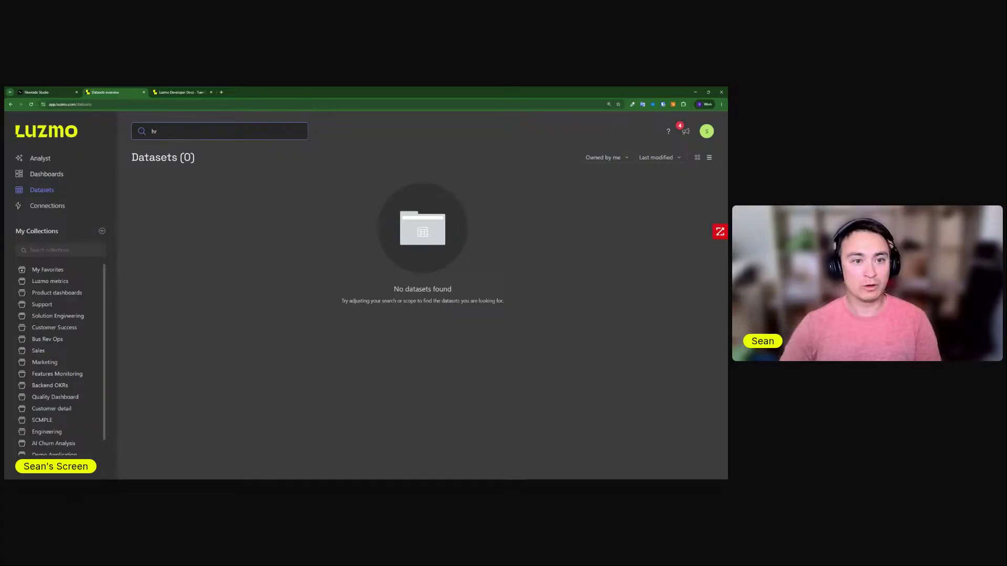
{"action": "key", "text": "BackSpace"}
{"action": "key", "text": "BackSpace"}
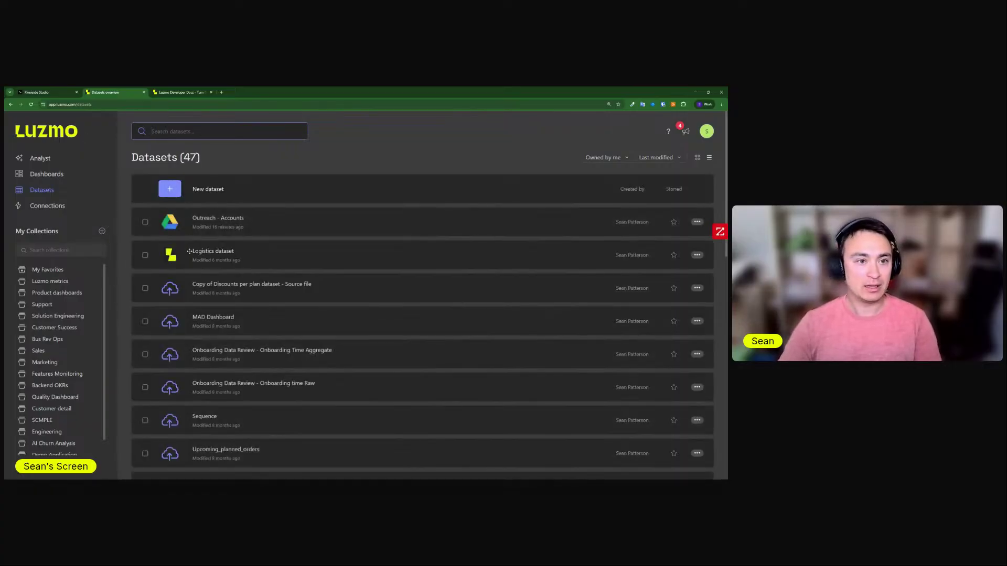
Open the details of the Logistics dataset and generate the missing column descriptions with AI
{"action": "left_click", "coordinate": [220, 251]}
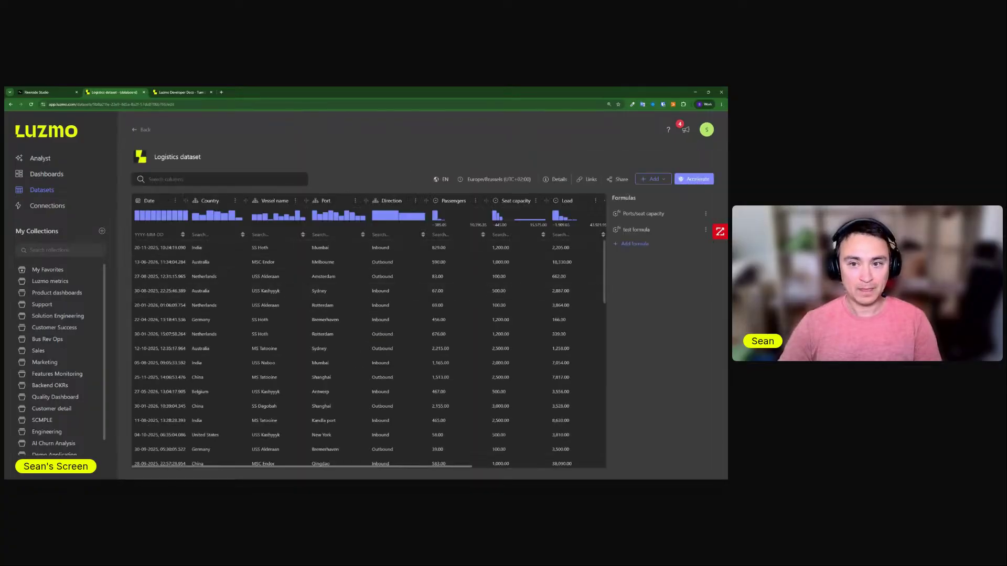
{"action": "left_click", "coordinate": [556, 180]}
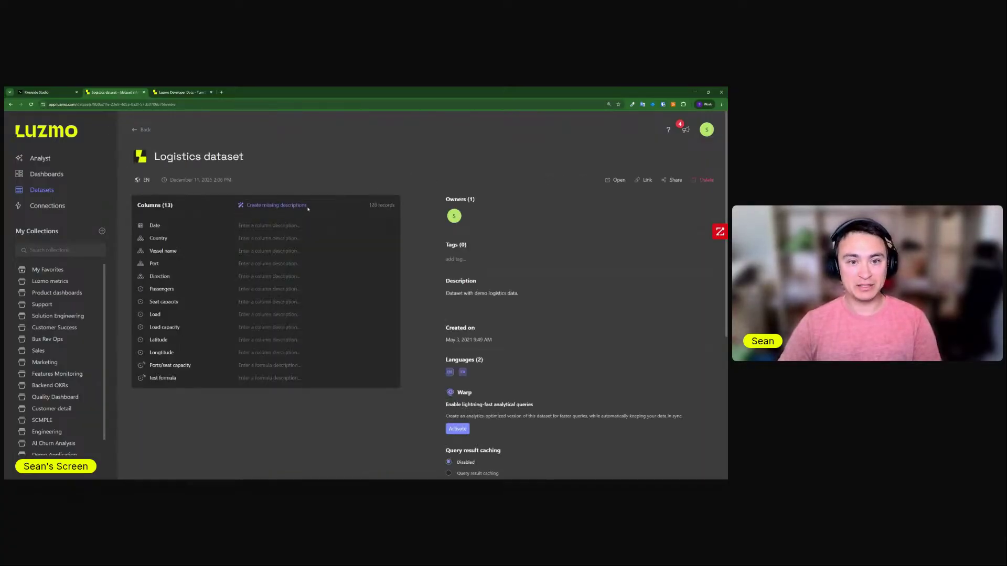
{"action": "key", "text": "Tab"}
{"action": "key", "text": "Tab"}
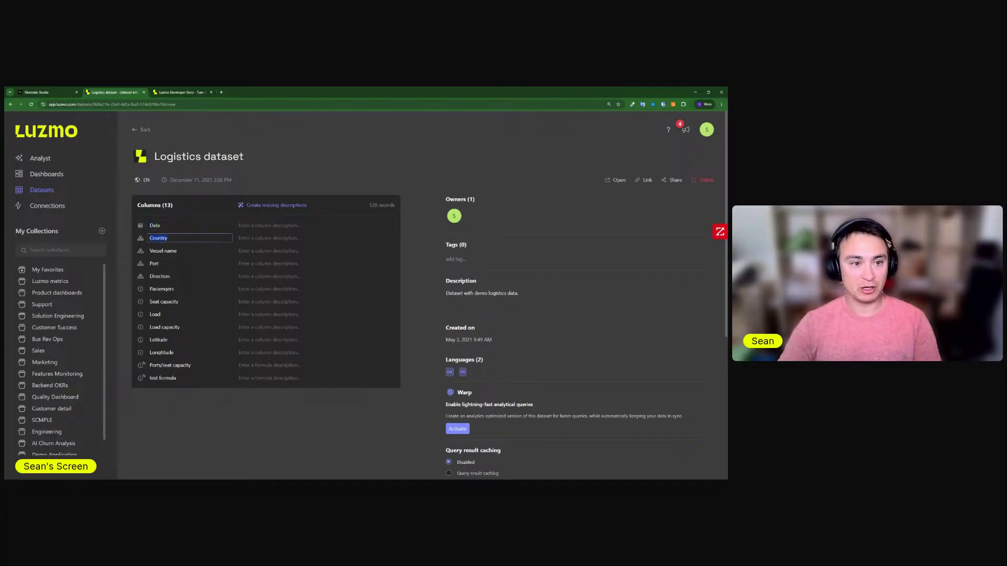
{"action": "left_click", "coordinate": [273, 205]}
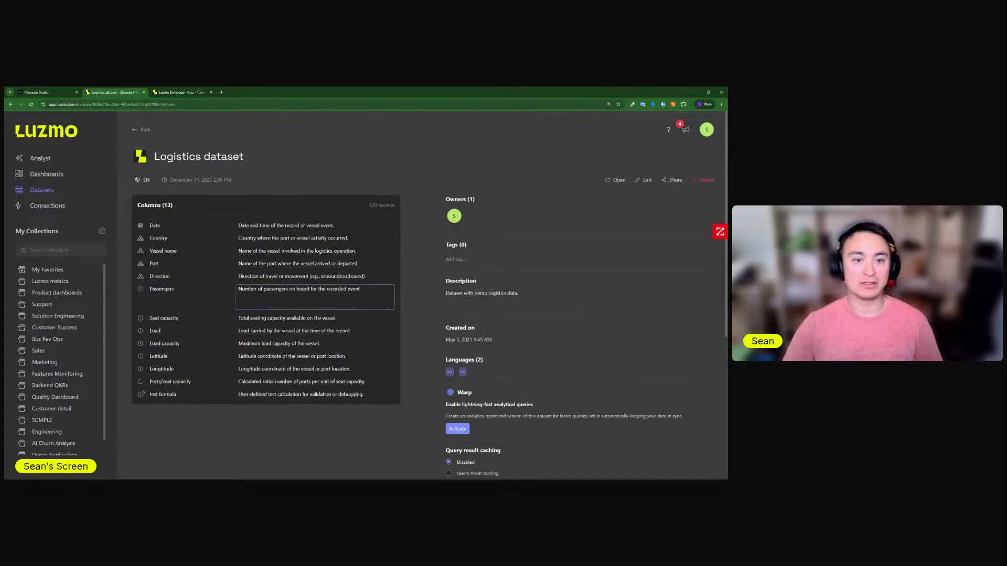
Change the Direction column's description to "Direction of travel from port to port"
{"action": "left_click", "coordinate": [246, 297]}
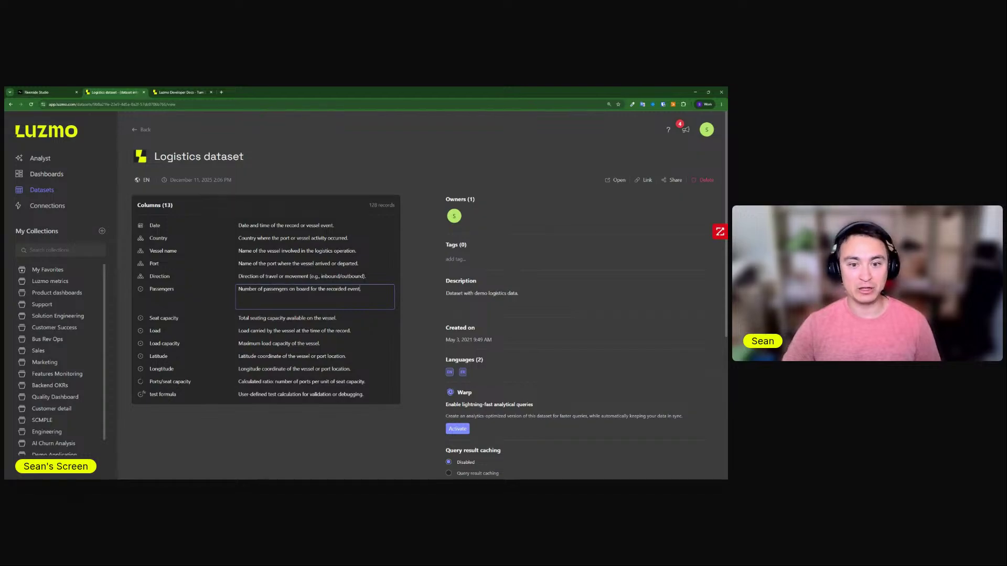
{"action": "left_click", "coordinate": [281, 276]}
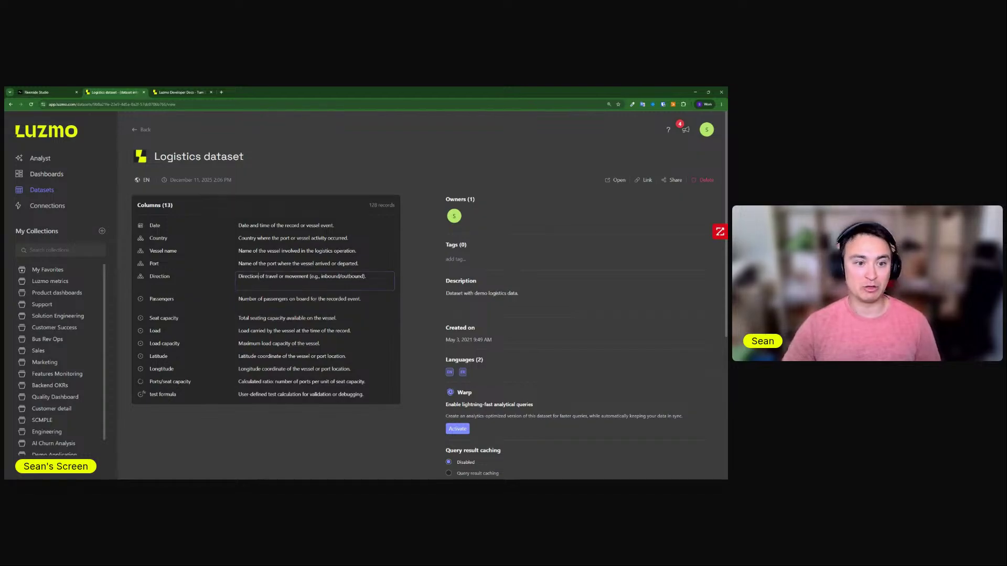
{"action": "double_click", "coordinate": [281, 276]}
{"action": "key", "text": "shift+End"}
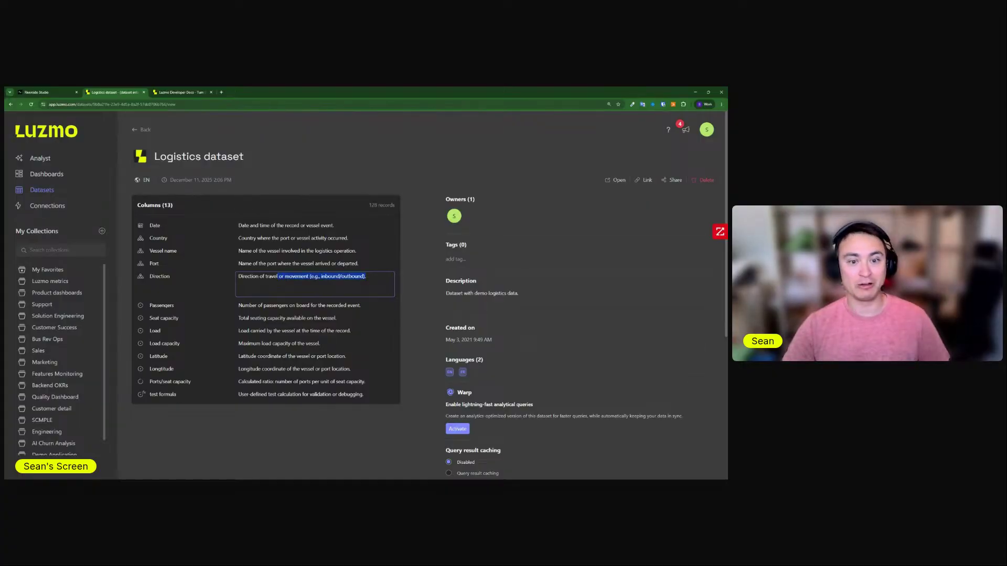
{"action": "key", "text": "BackSpace"}
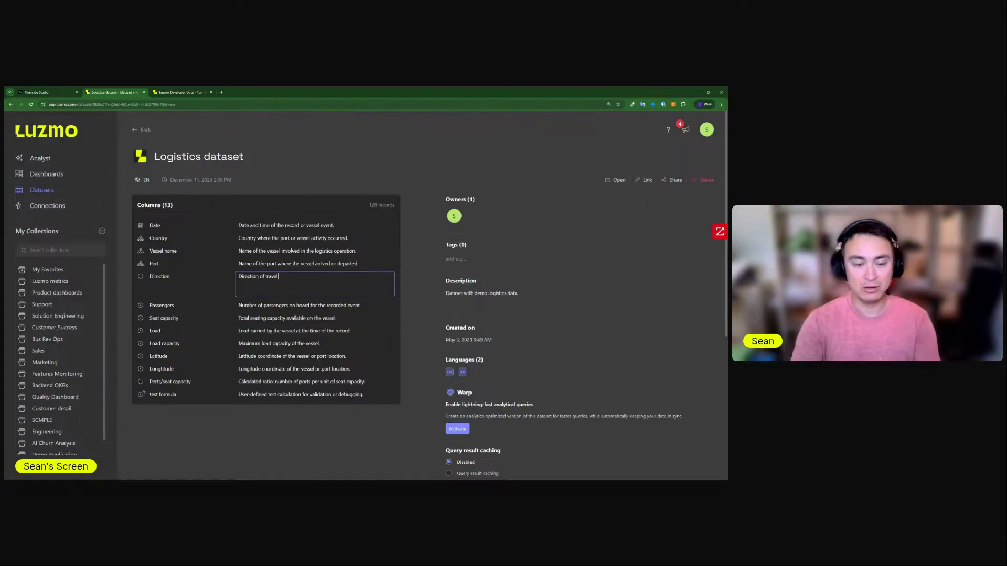
{"action": "type", "text": "from port to port"}
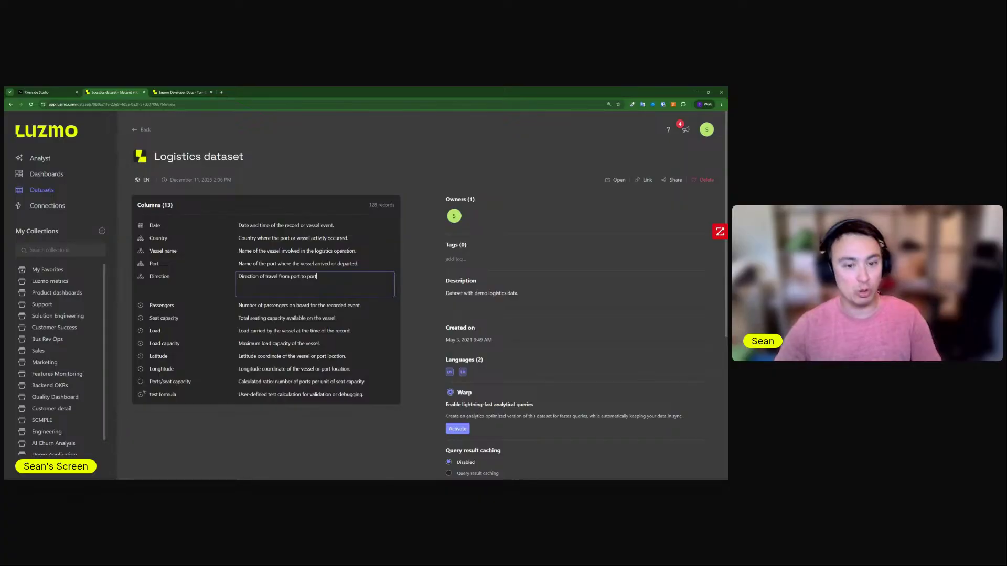
Return to the Logistics dataset's data table and start a new formula
{"action": "left_click", "coordinate": [140, 131]}
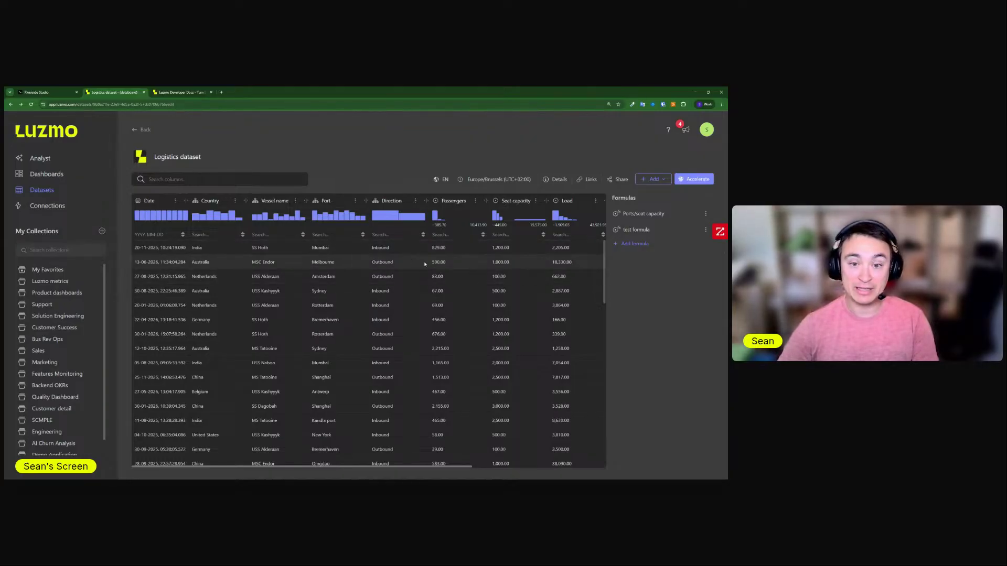
{"action": "left_click", "coordinate": [659, 181]}
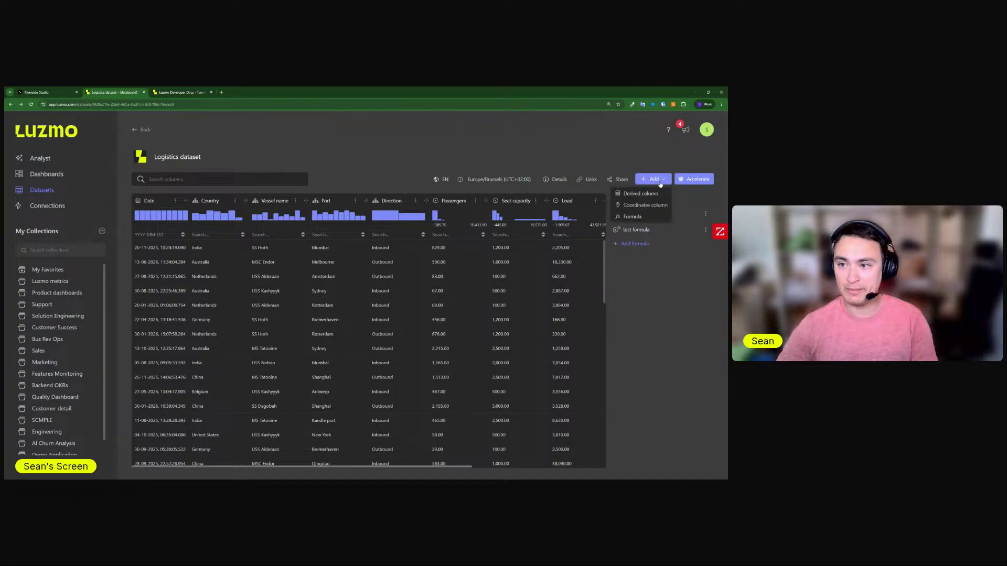
{"action": "left_click", "coordinate": [632, 217]}
{"action": "key", "text": "ctrl+plus"}
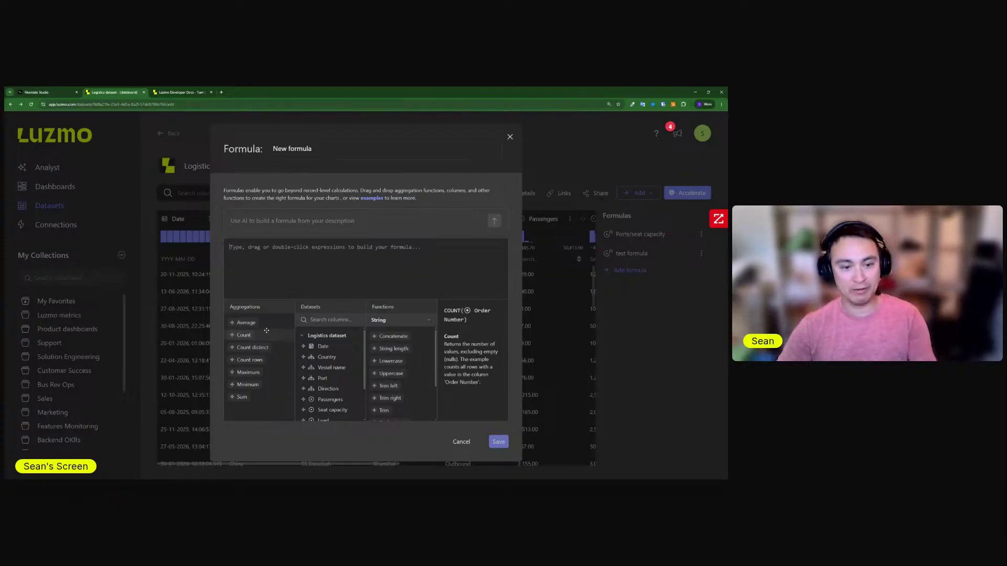
Try building the formula manually from the Average aggregation and a dataset column, and clear the expression
{"action": "left_click_drag", "start_coordinate": [268, 317], "coordinate": [294, 267]}
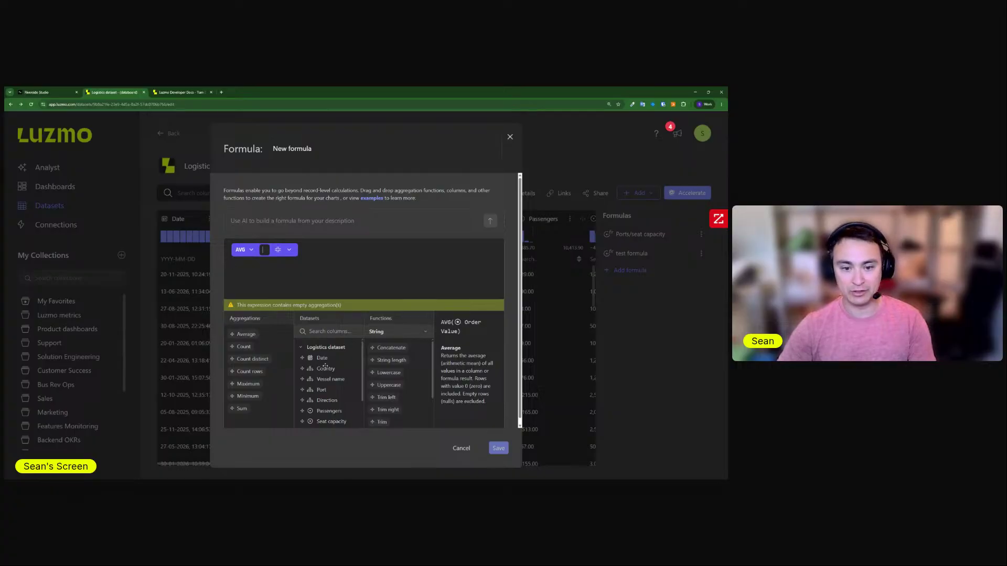
{"action": "scroll", "coordinate": [325, 367], "scroll_direction": "down", "scroll_amount": 2}
{"action": "left_click_drag", "start_coordinate": [326, 375], "coordinate": [272, 254]}
{"action": "key", "text": "ctrl+a"}
{"action": "key", "text": "BackSpace"}
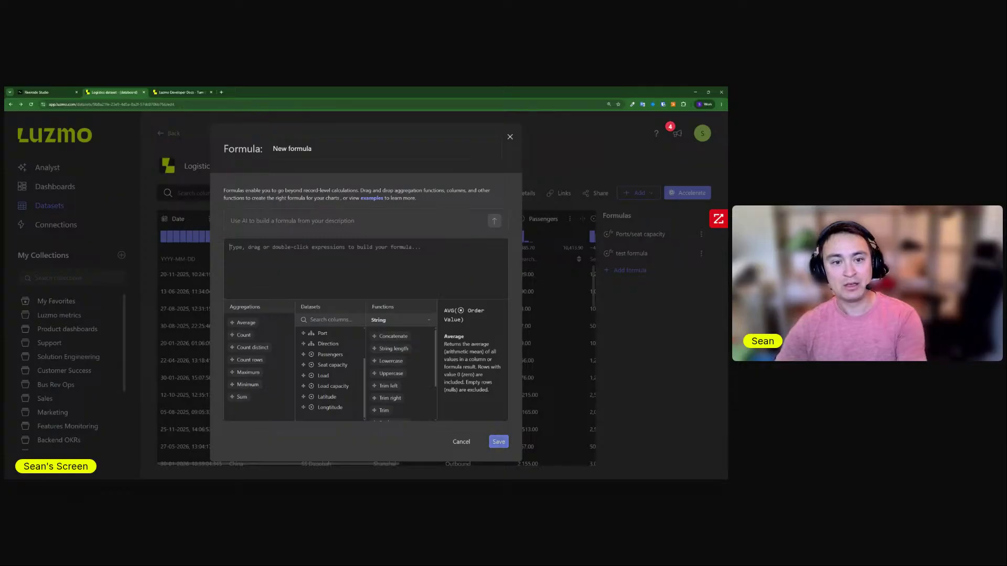
Generate the formula with AI from the description "Average passengers per count of port" and save it
{"action": "left_click", "coordinate": [345, 212]}
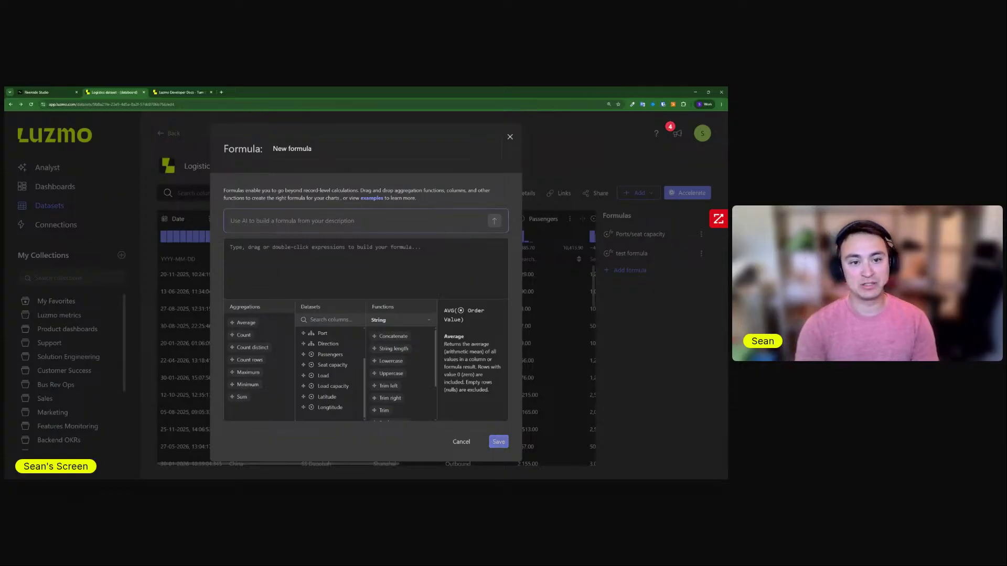
{"action": "type", "text": "Average"}
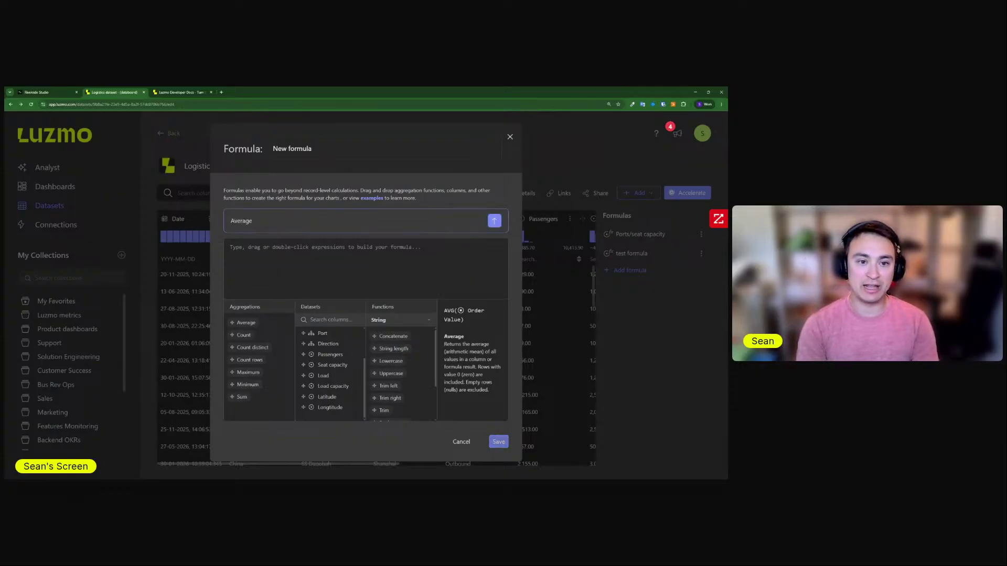
{"action": "type", "text": " passenger"}
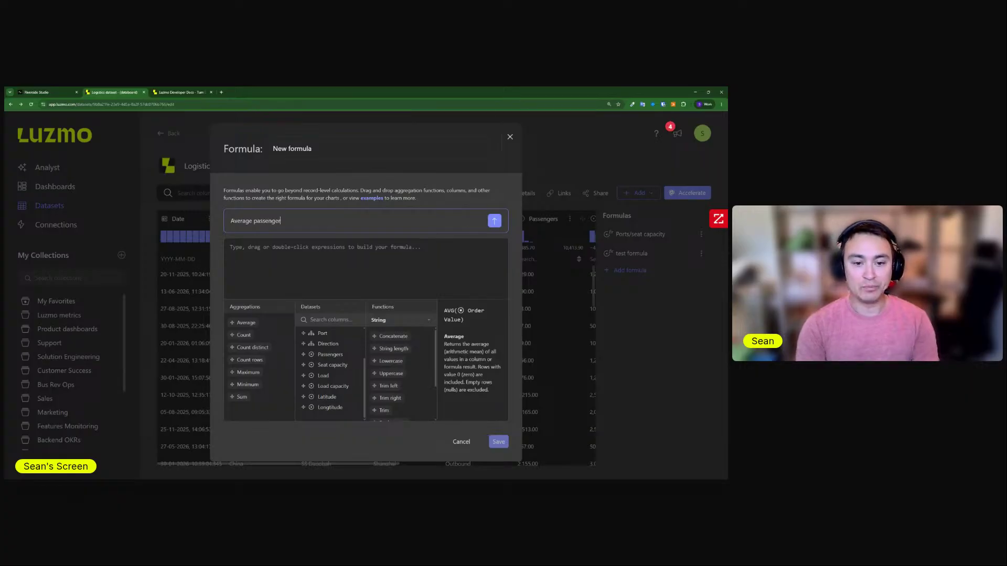
{"action": "type", "text": "s per count of port"}
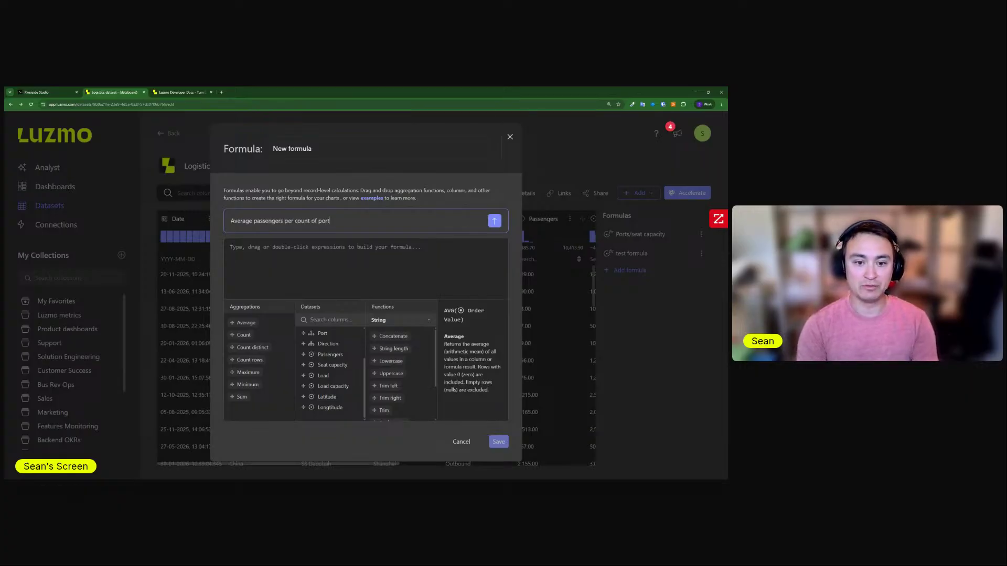
{"action": "key", "text": "Return"}
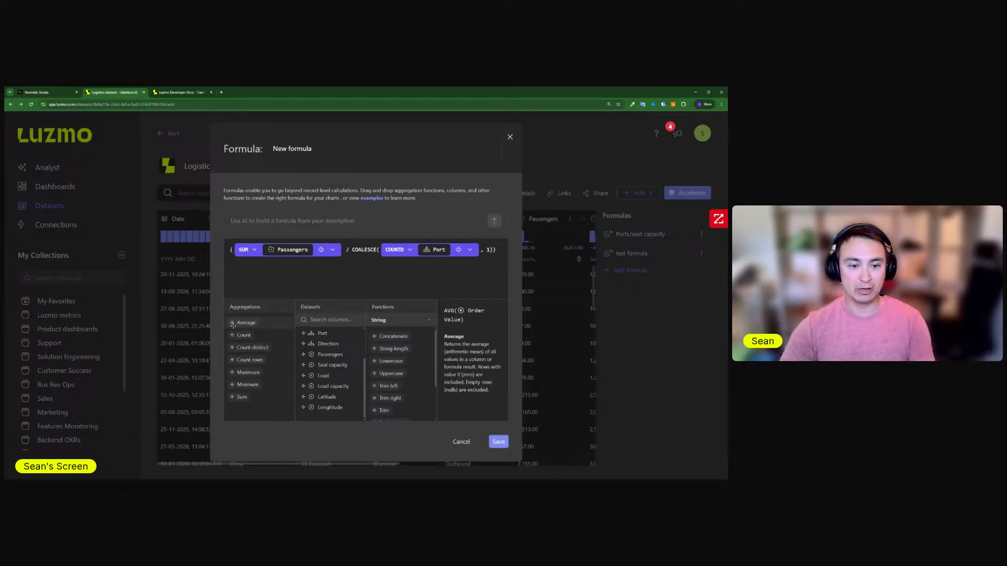
{"action": "scroll", "coordinate": [336, 346], "scroll_direction": "up", "scroll_amount": 2}
{"action": "scroll", "coordinate": [336, 346], "scroll_direction": "up", "scroll_amount": 1}
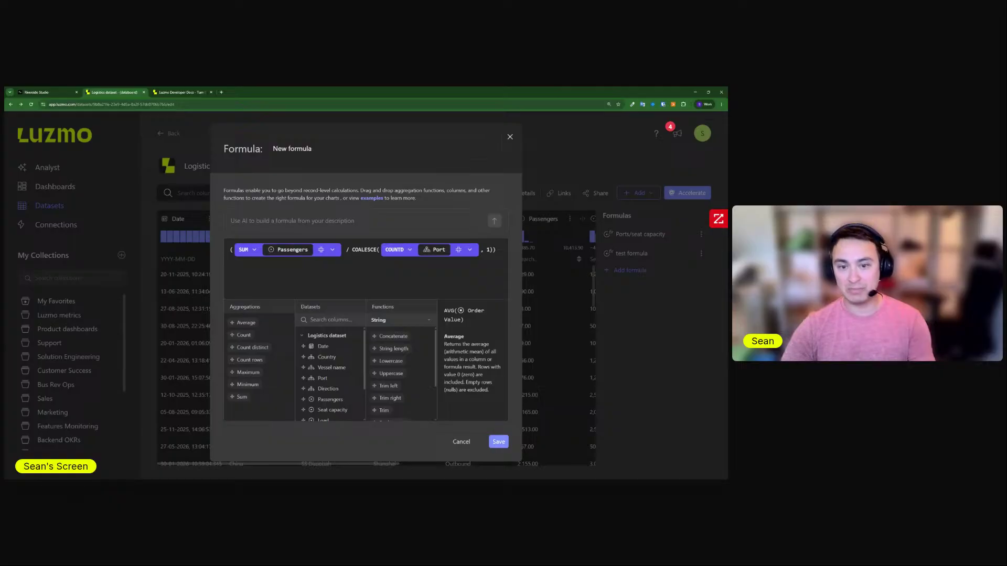
{"action": "left_click", "coordinate": [499, 441]}
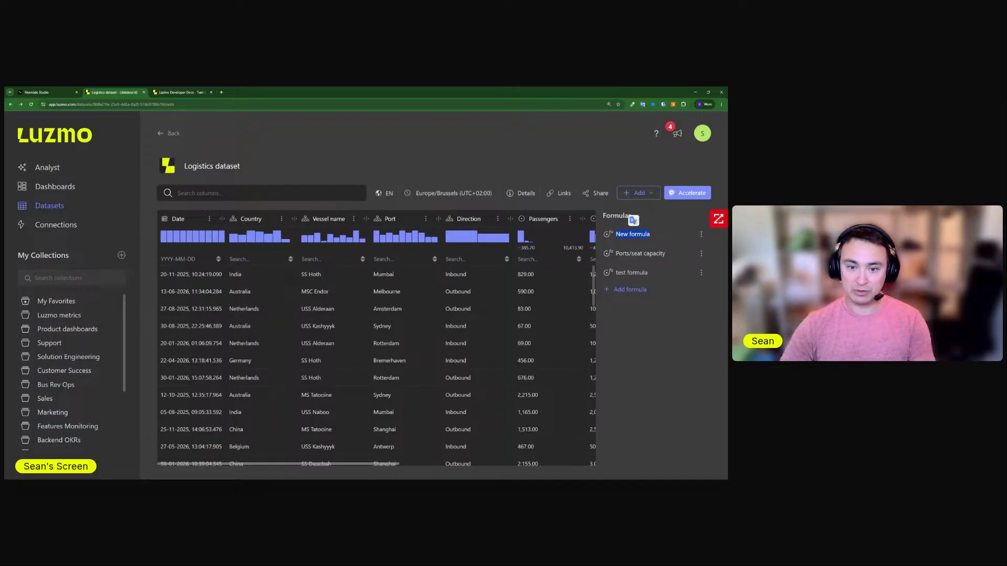
Open the Logistics dataset's details and review the column and formula descriptions, especially that of the test formula
{"action": "left_click", "coordinate": [525, 193]}
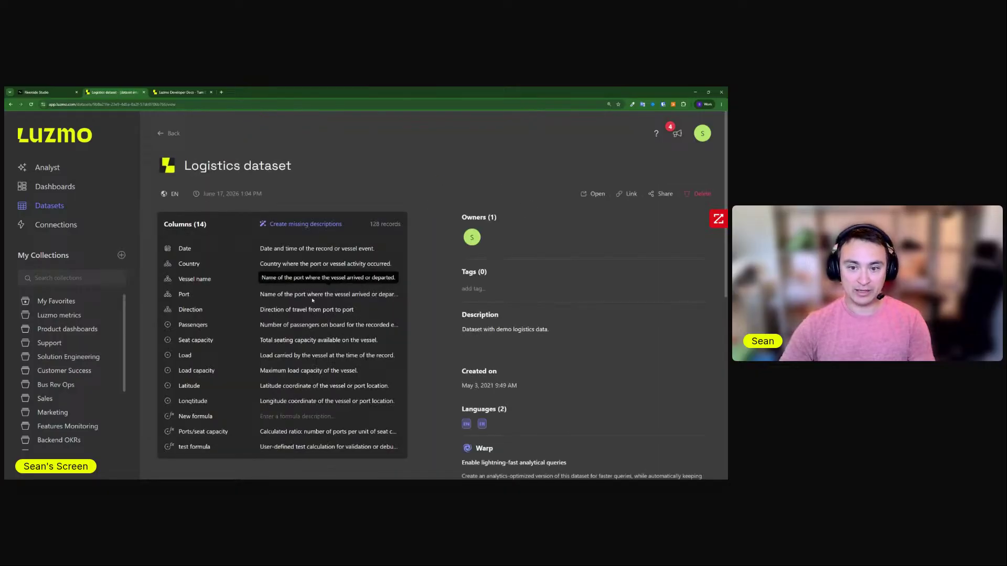
{"action": "scroll", "coordinate": [252, 349], "scroll_direction": "down", "scroll_amount": 2}
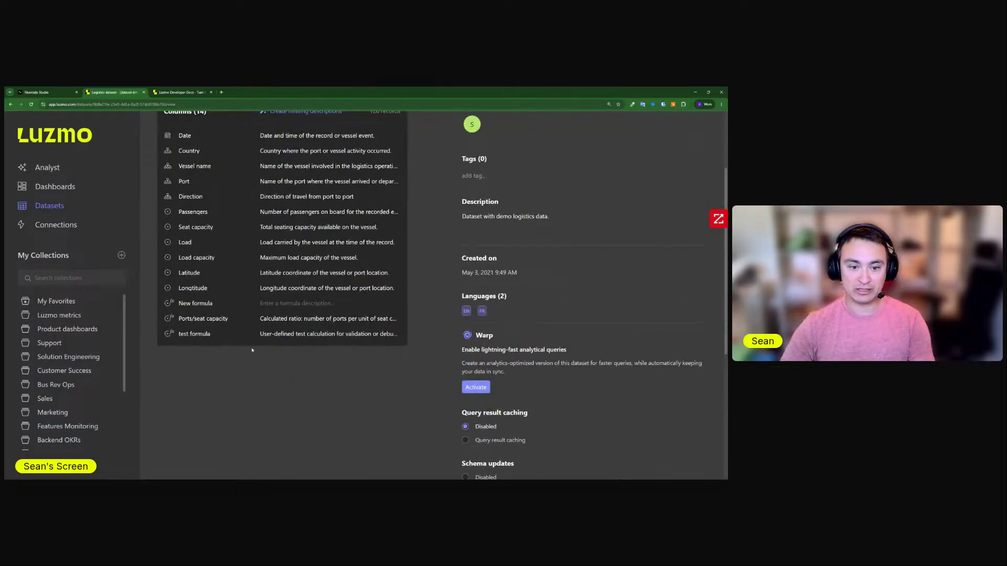
{"action": "triple_click", "coordinate": [185, 334]}
{"action": "triple_click", "coordinate": [294, 334]}
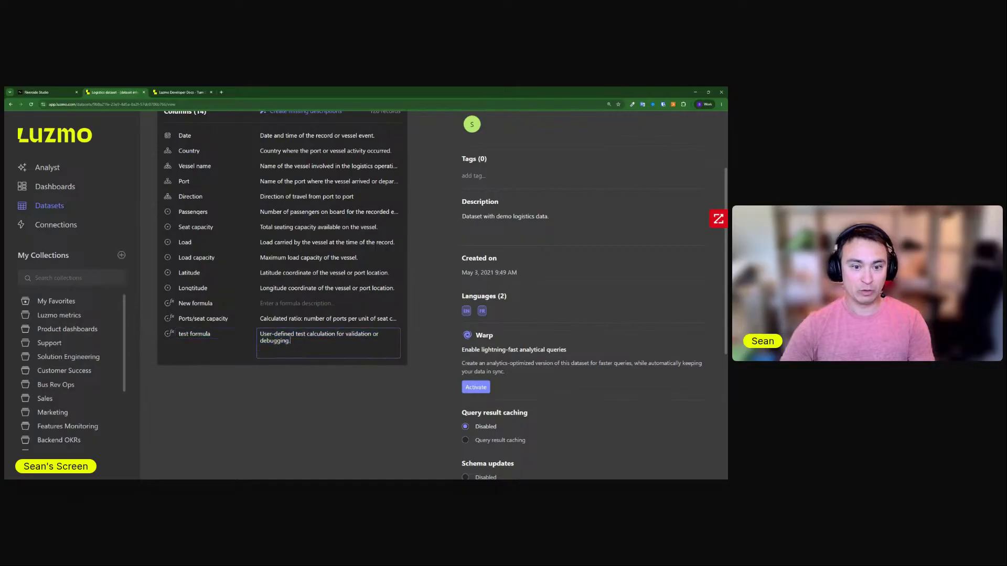
{"action": "triple_click", "coordinate": [315, 334]}
{"action": "left_click", "coordinate": [315, 334]}
{"action": "scroll", "coordinate": [315, 334], "scroll_direction": "up", "scroll_amount": 2}
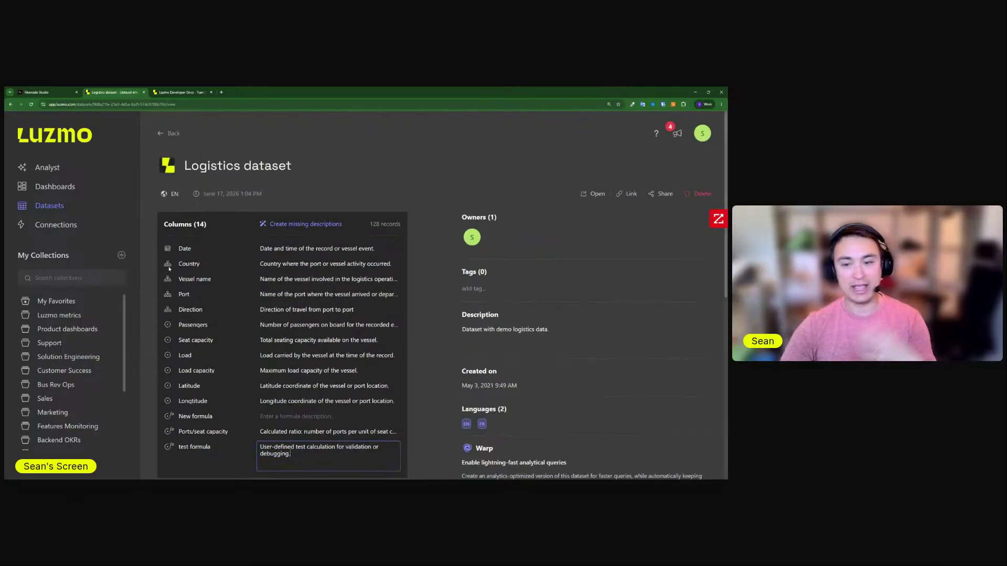
Open the Analyst and ask "what are average payrates per department" about the HR dataset
{"action": "left_click", "coordinate": [48, 168]}
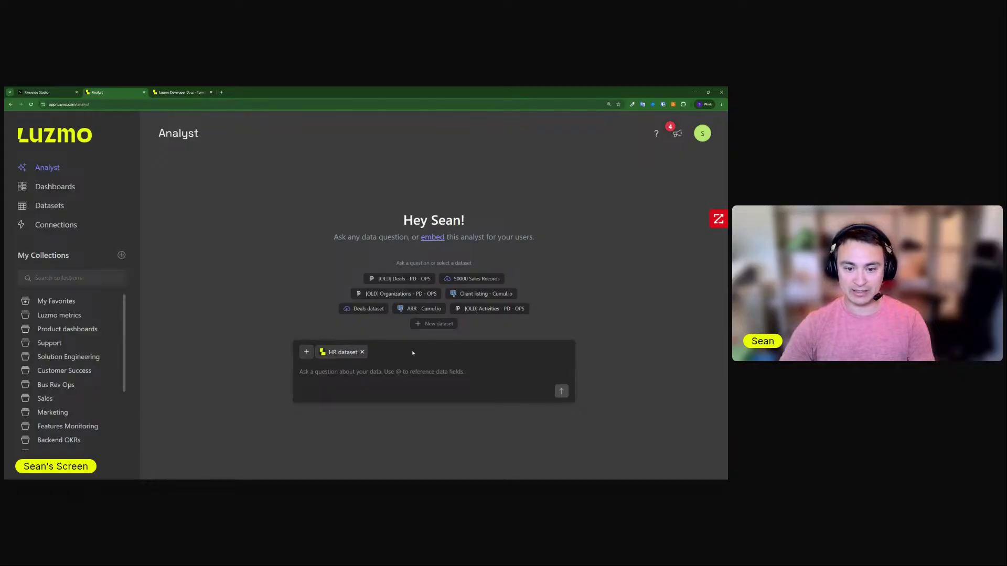
{"action": "left_click", "coordinate": [306, 352]}
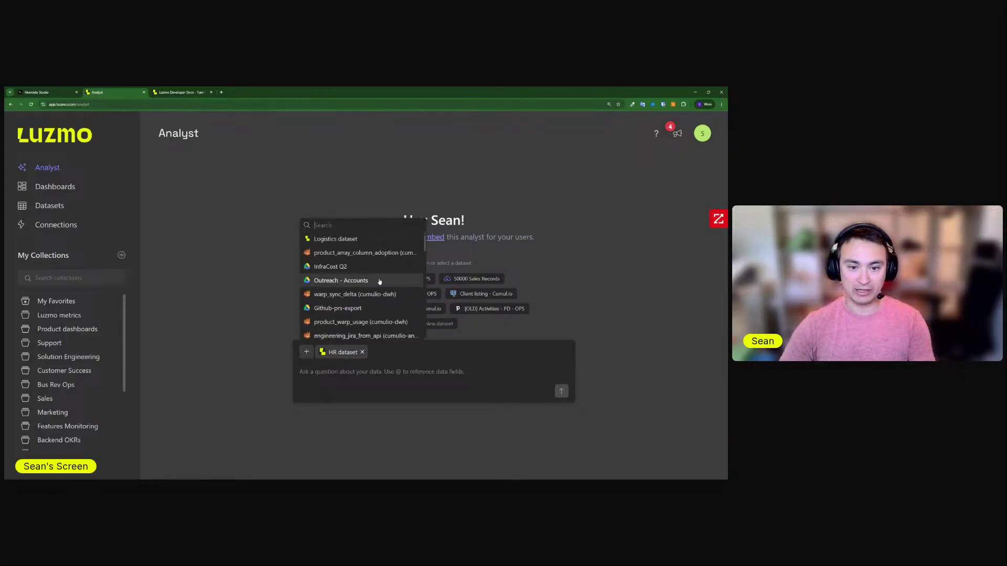
{"action": "left_click", "coordinate": [375, 381]}
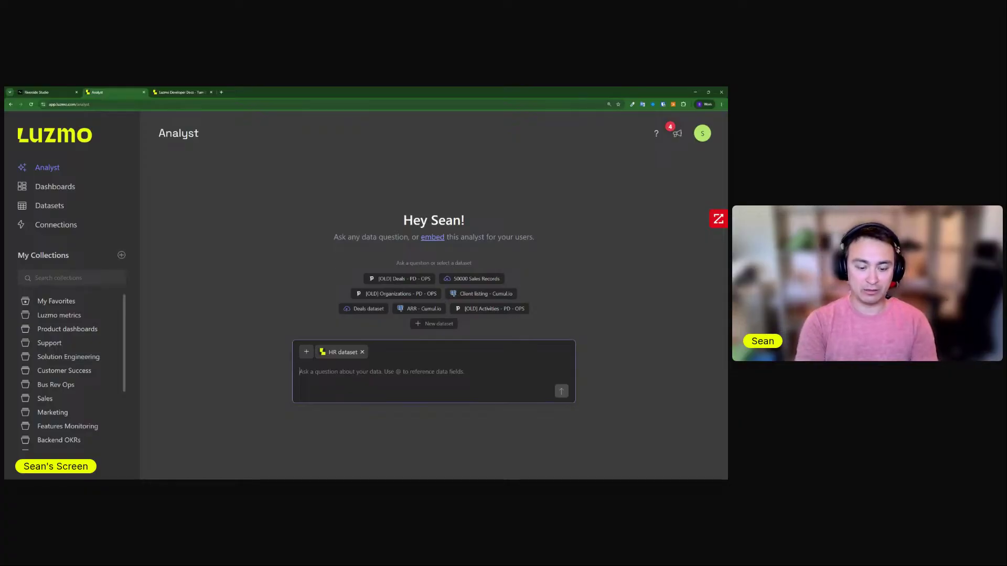
{"action": "type", "text": "what are averag"}
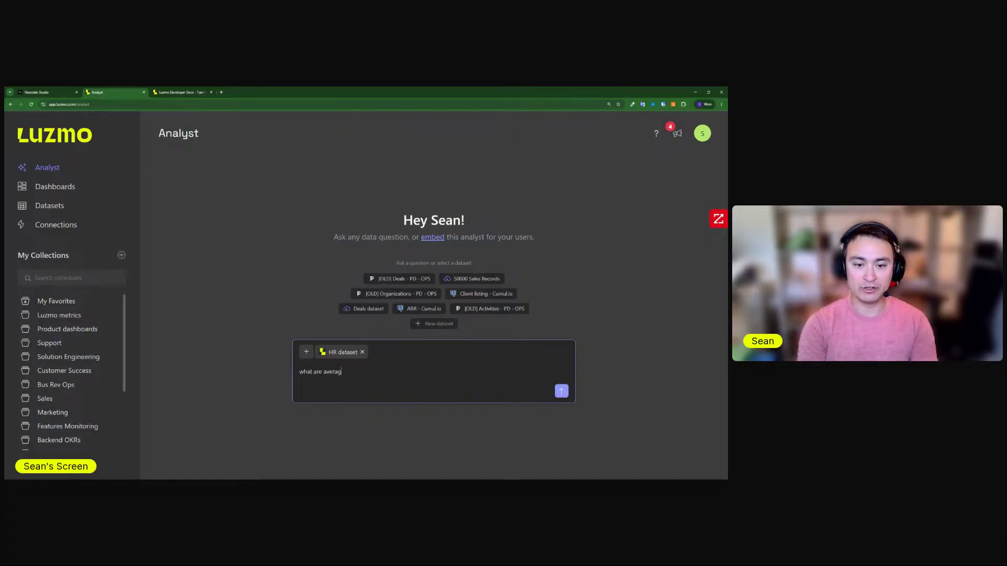
{"action": "type", "text": "e payrates per dep"}
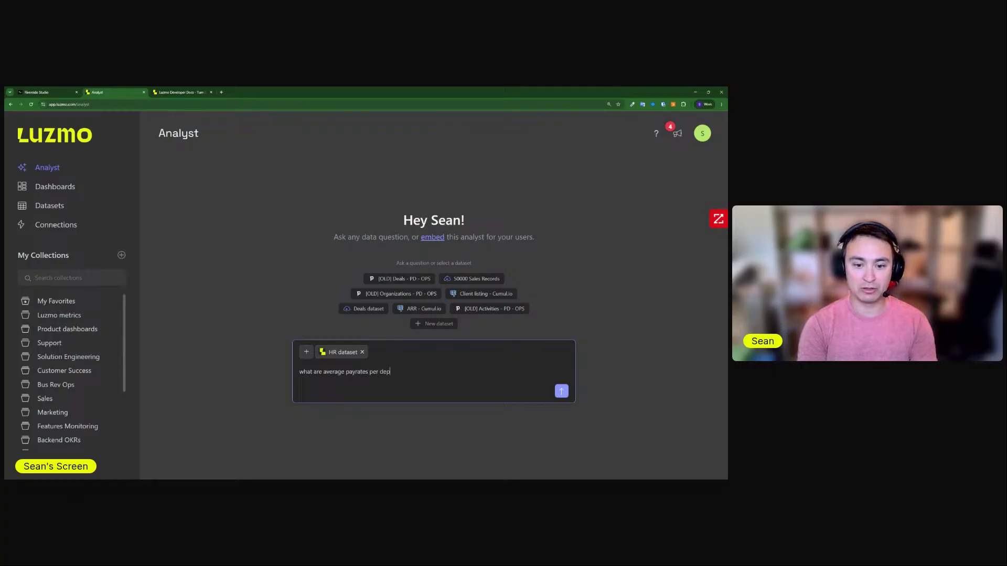
{"action": "type", "text": "artment"}
{"action": "key", "text": "Return"}
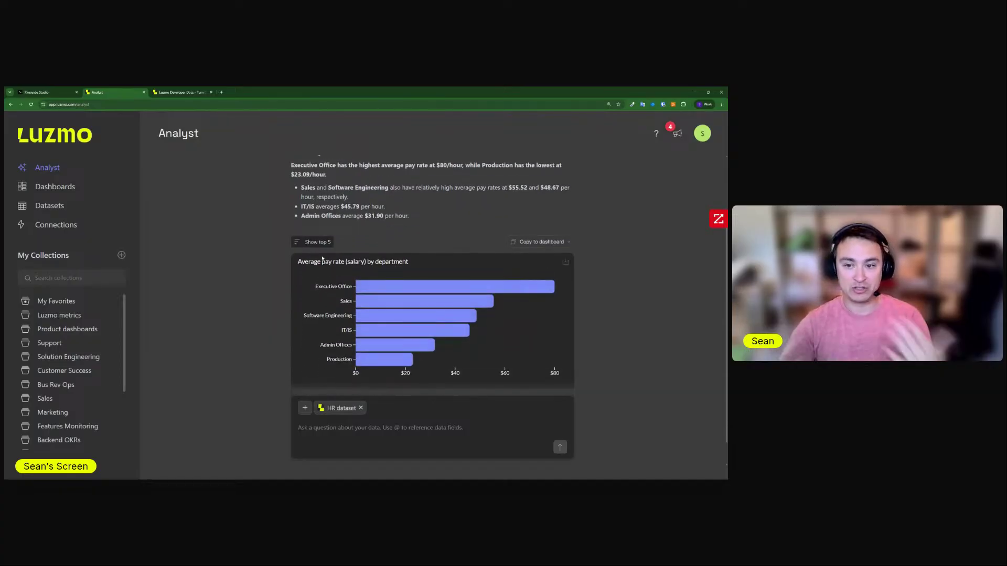
Copy the chart of average pay rate by department to a new dashboard and open that dashboard in a separate tab
{"action": "mouse_move", "coordinate": [387, 289]}
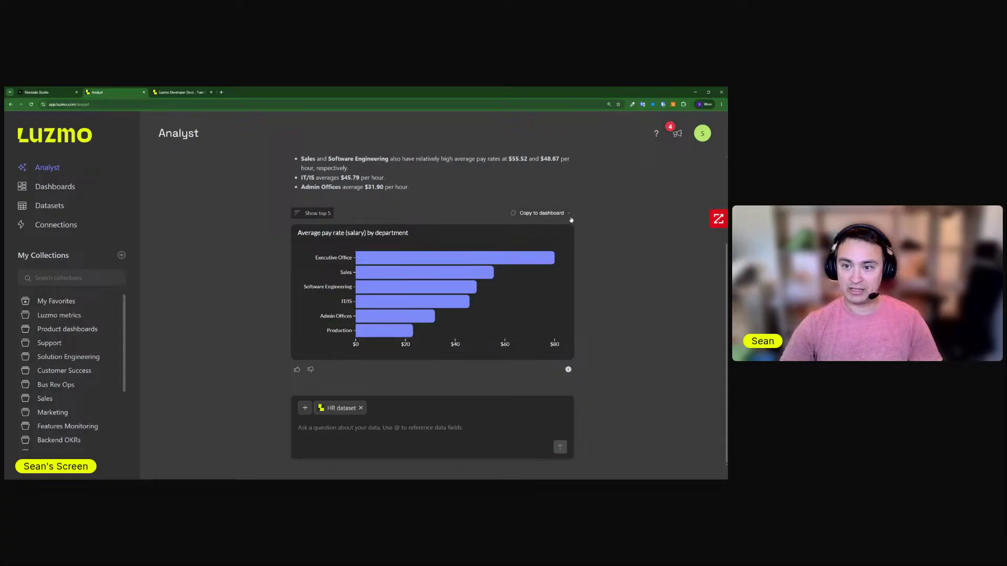
{"action": "left_click", "coordinate": [570, 217]}
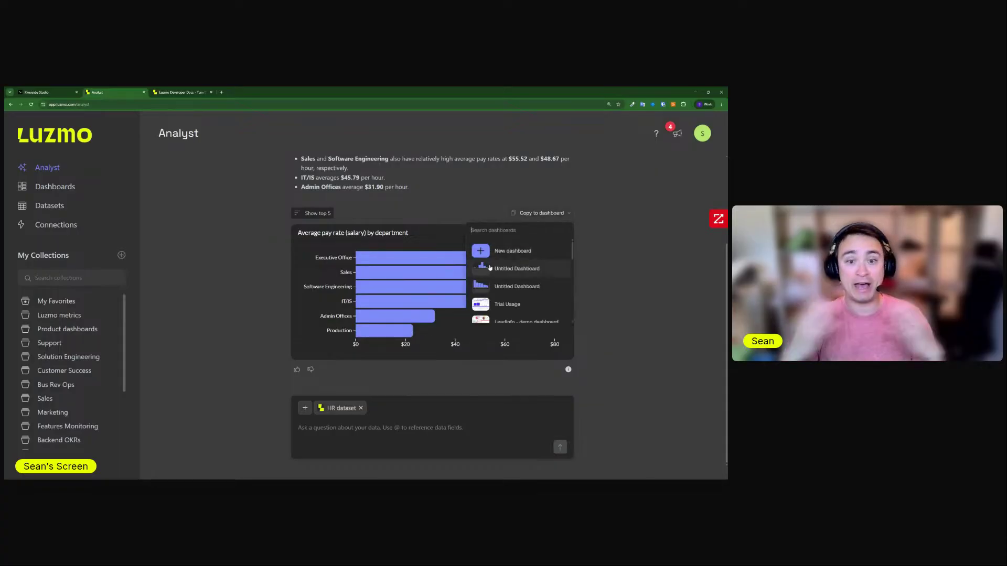
{"action": "scroll", "coordinate": [505, 286], "scroll_direction": "down", "scroll_amount": 3}
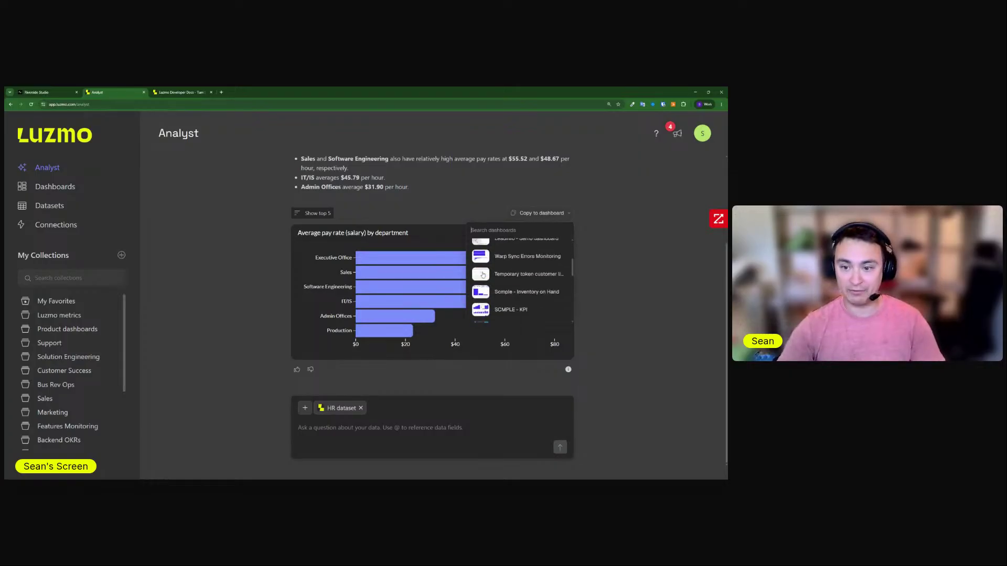
{"action": "scroll", "coordinate": [507, 291], "scroll_direction": "up", "scroll_amount": 3}
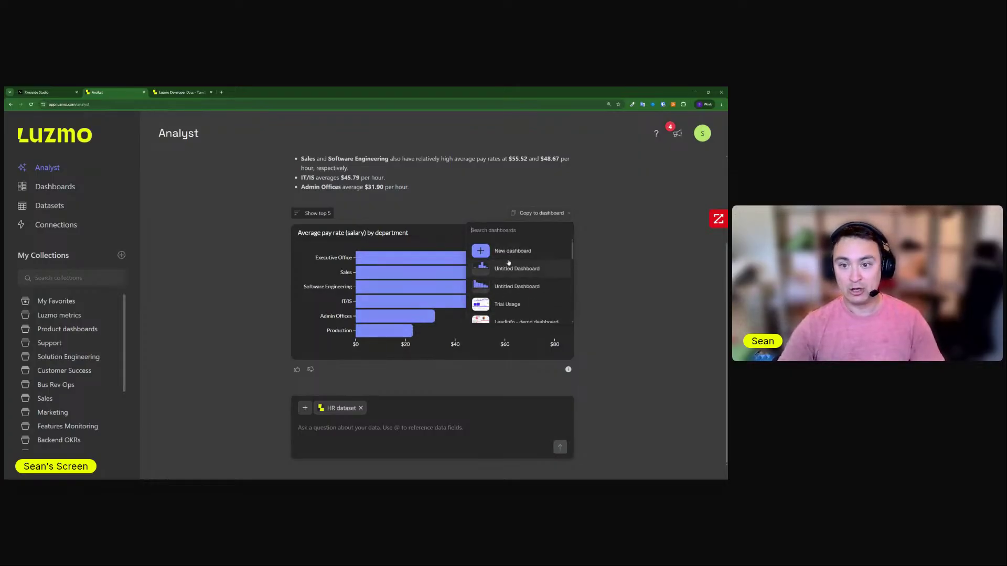
{"action": "left_click", "coordinate": [480, 252]}
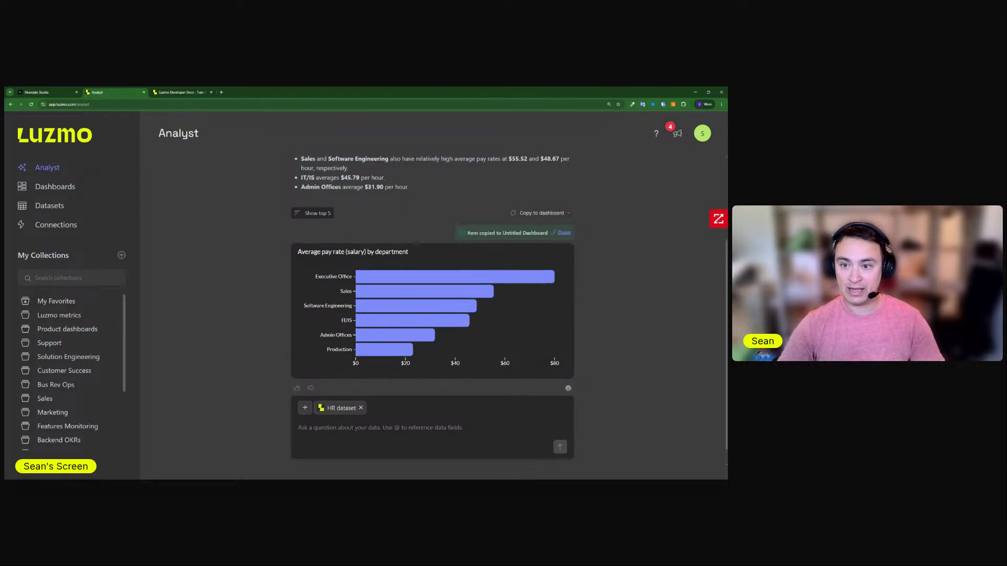
{"action": "left_click", "coordinate": [564, 234]}
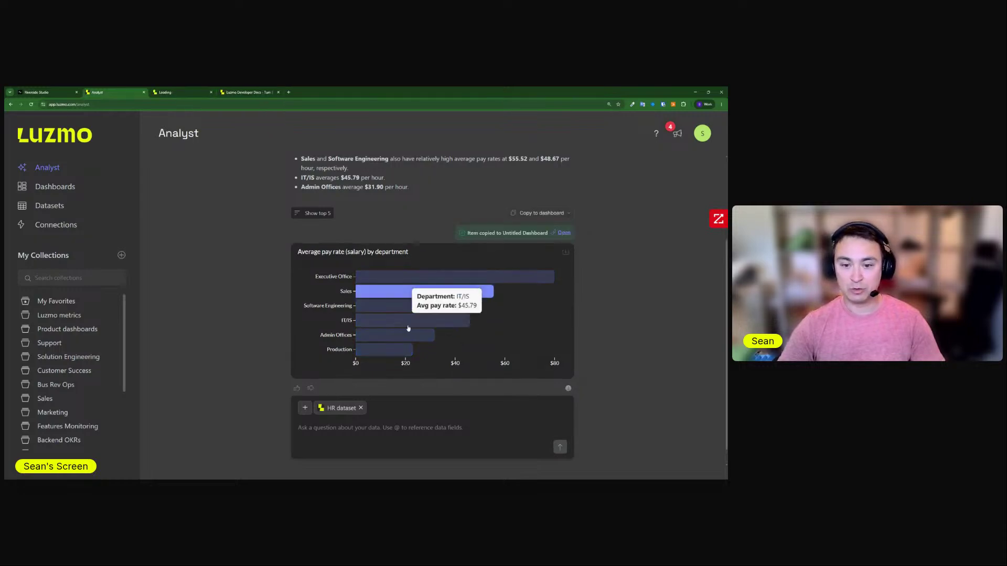
Ask the Analyst the follow-up question "Is there a correlation between payrate and date of birth" on the HR dataset
{"action": "scroll", "coordinate": [398, 378], "scroll_direction": "down", "scroll_amount": 1}
{"action": "left_click", "coordinate": [380, 437]}
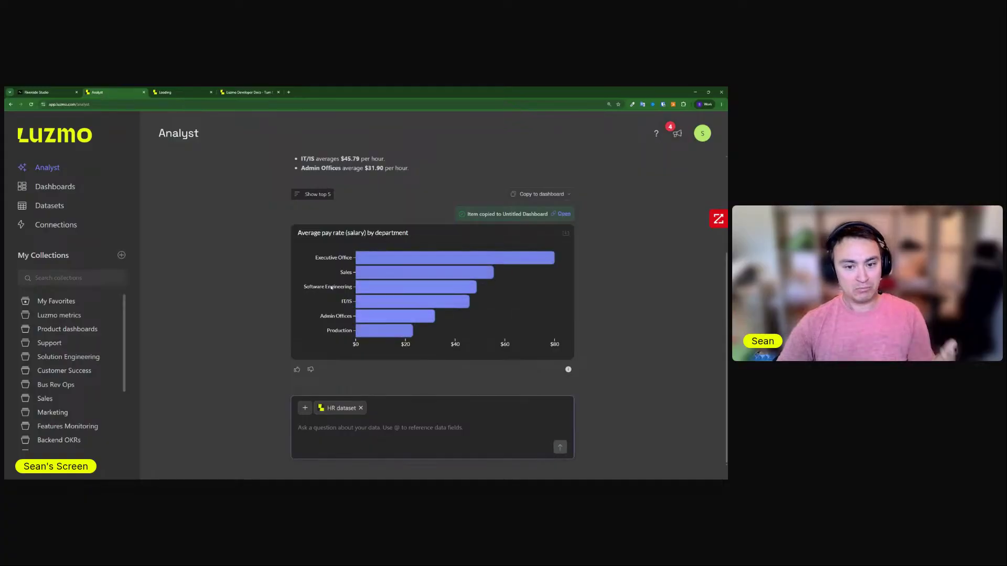
{"action": "scroll", "coordinate": [376, 248], "scroll_direction": "up", "scroll_amount": 3}
{"action": "scroll", "coordinate": [438, 249], "scroll_direction": "down", "scroll_amount": 3}
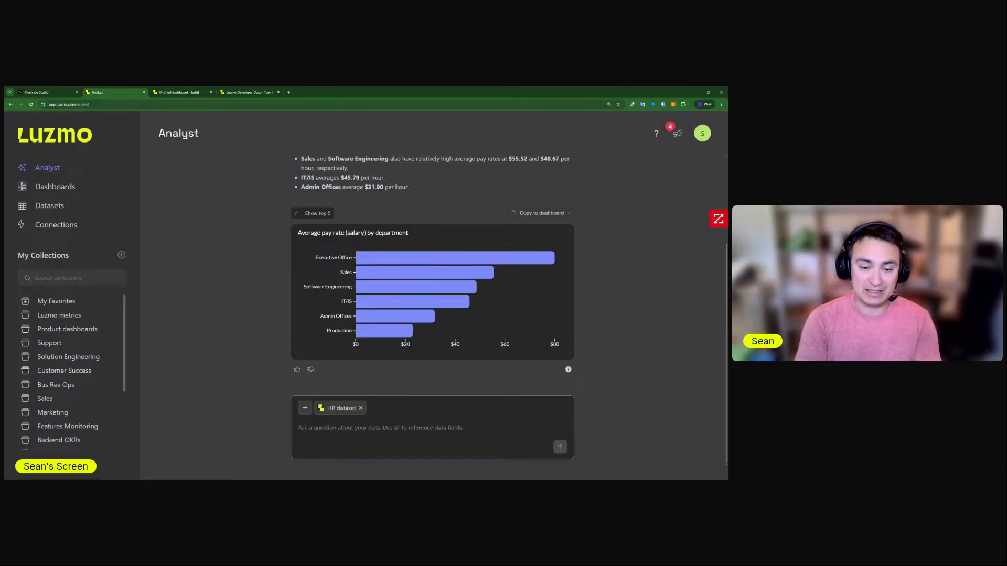
{"action": "type", "text": "Is there a"}
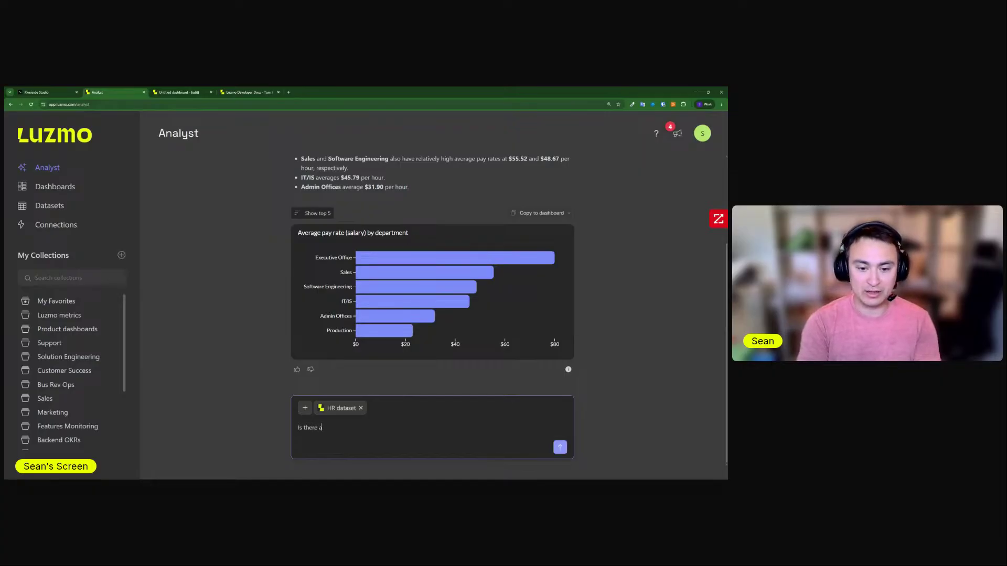
{"action": "type", "text": " correlation between "}
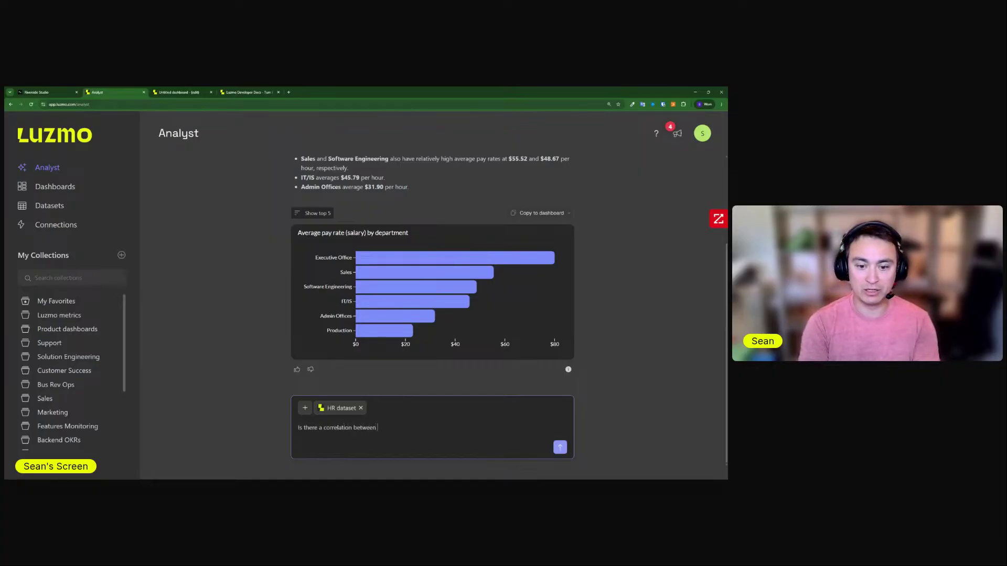
{"action": "type", "text": "payrate and da"}
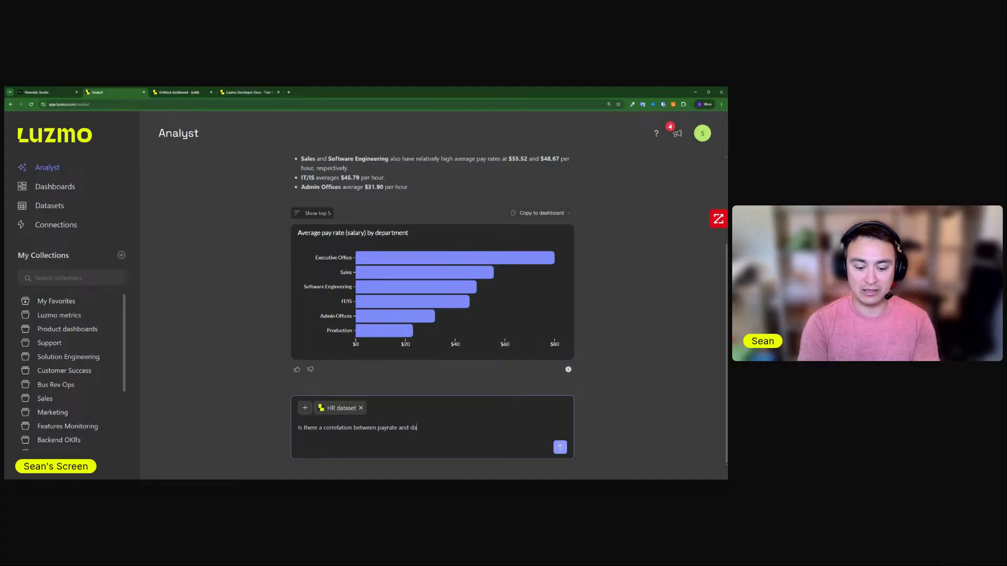
{"action": "type", "text": "te of birth"}
{"action": "key", "text": "Return"}
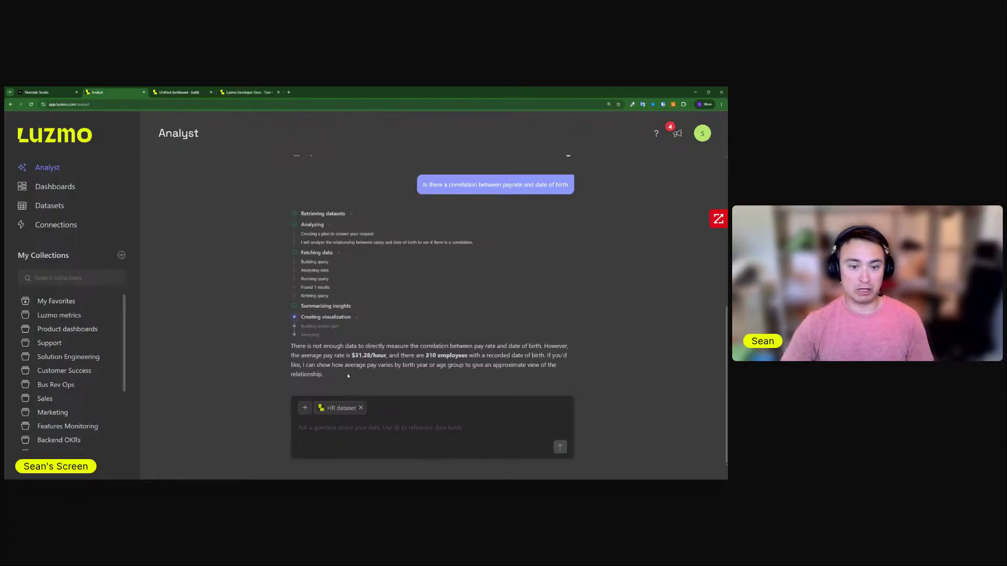
{"action": "triple_click", "coordinate": [330, 376]}
{"action": "left_click", "coordinate": [331, 376]}
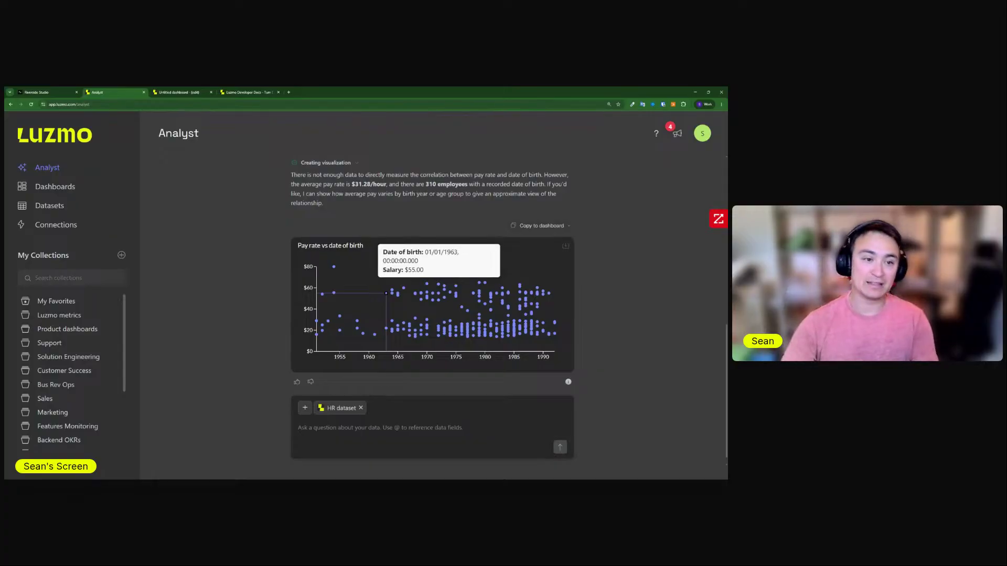
Switch to the new dashboard, enlarge the average pay rate chart in width and height, and briefly view its edit options
{"action": "scroll", "coordinate": [510, 282], "scroll_direction": "up", "scroll_amount": 5}
{"action": "scroll", "coordinate": [510, 283], "scroll_direction": "up", "scroll_amount": 2}
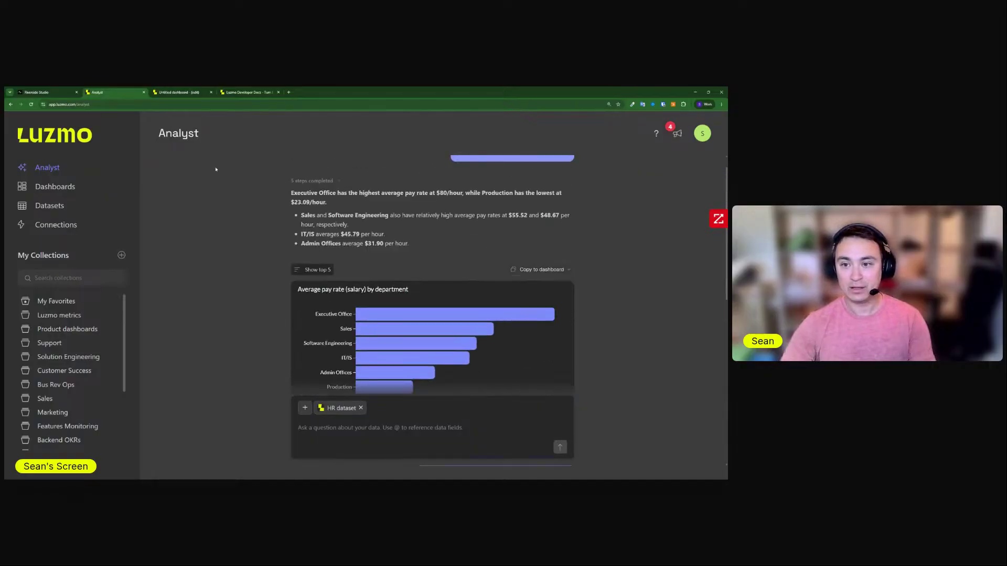
{"action": "left_click", "coordinate": [174, 93]}
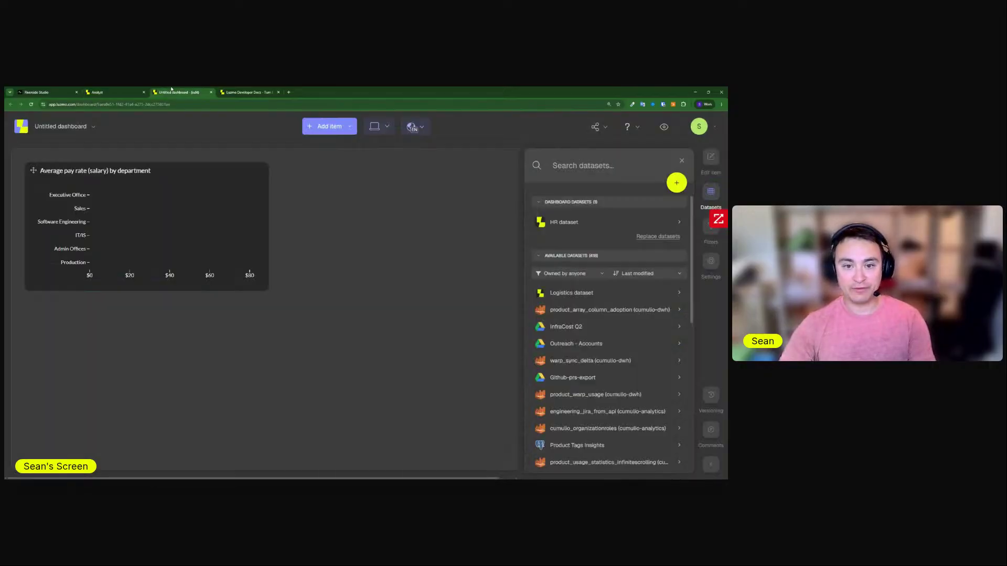
{"action": "left_click_drag", "start_coordinate": [269, 291], "coordinate": [404, 332]}
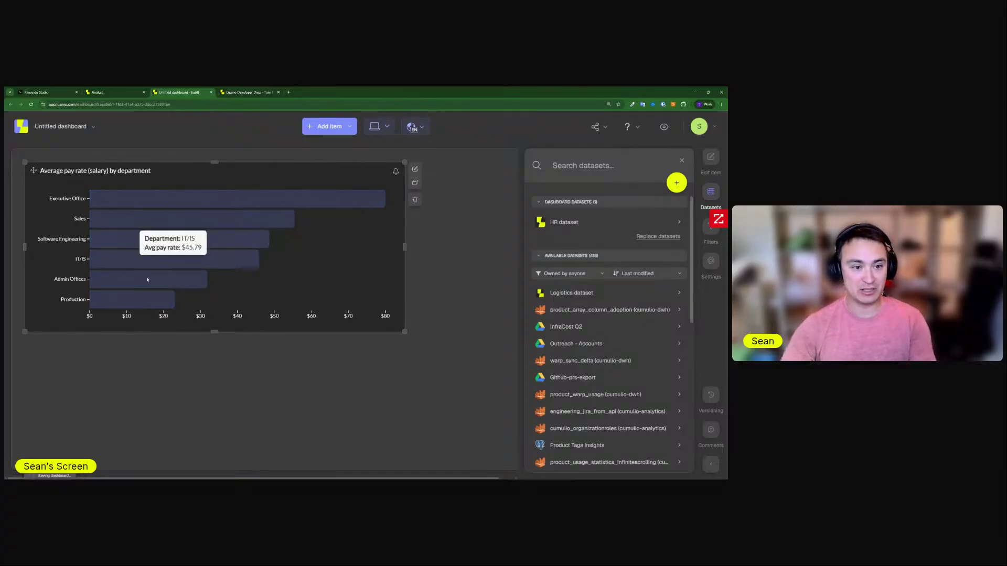
{"action": "left_click_drag", "start_coordinate": [404, 247], "coordinate": [447, 247]}
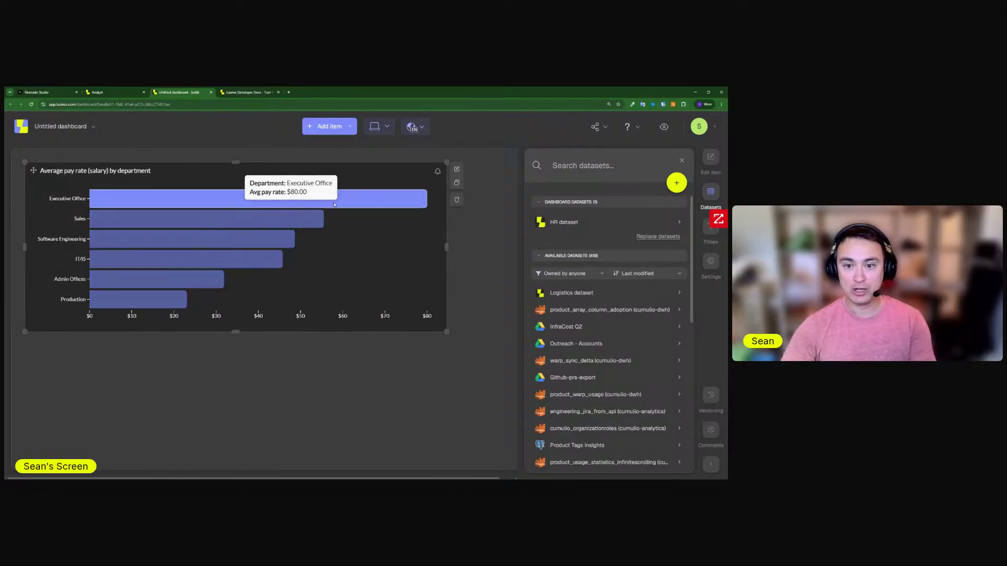
{"action": "left_click", "coordinate": [456, 169]}
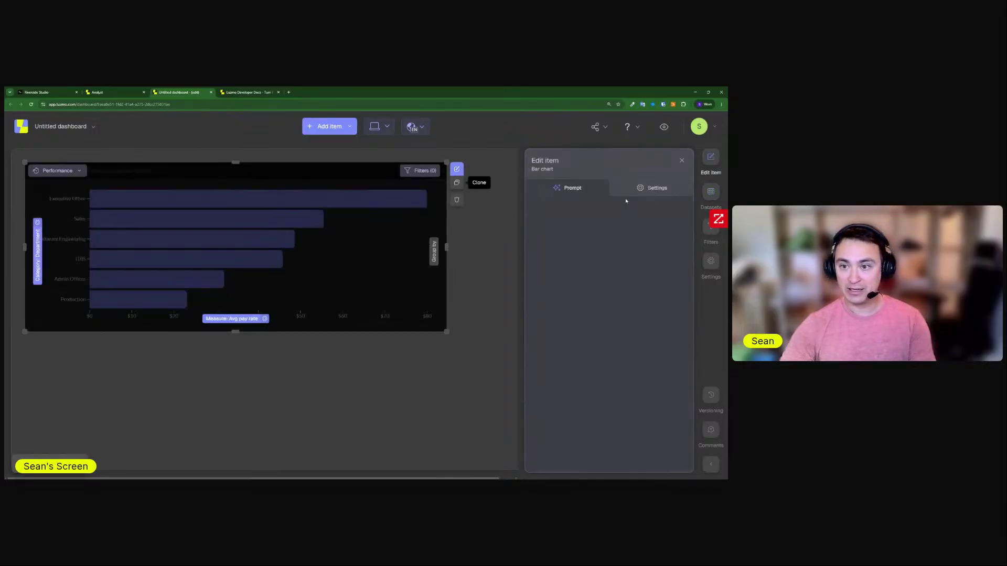
{"action": "left_click", "coordinate": [456, 168]}
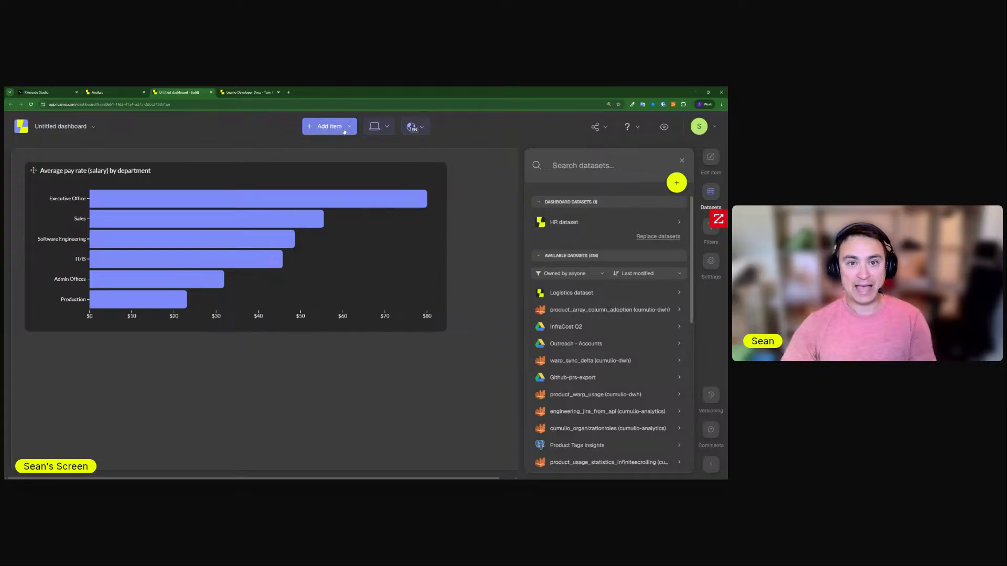
Add an AI-generated chart to the dashboard from the HR dataset with the prompt "Pie chart of payrate by department"
{"action": "left_click", "coordinate": [344, 131]}
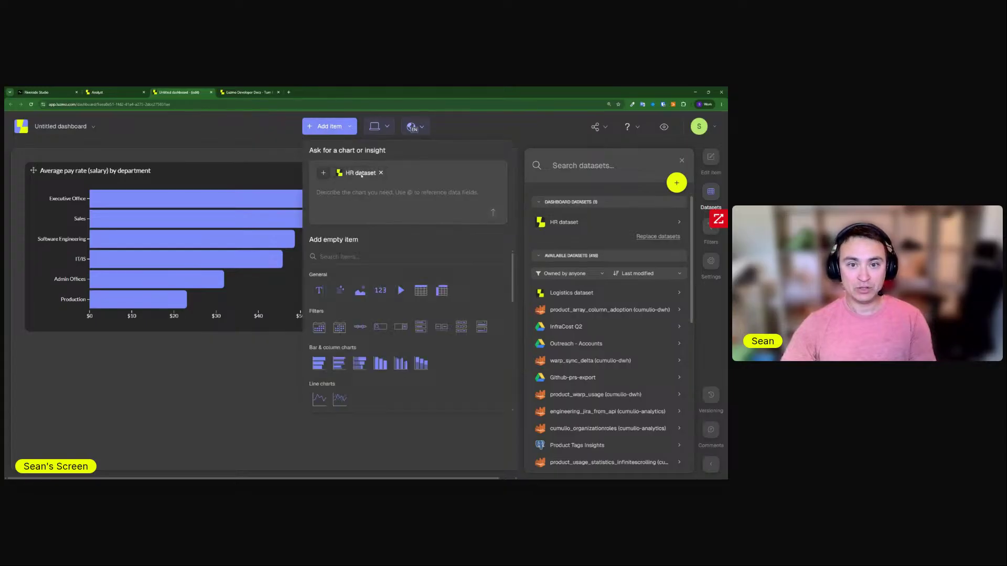
{"action": "left_click", "coordinate": [355, 194]}
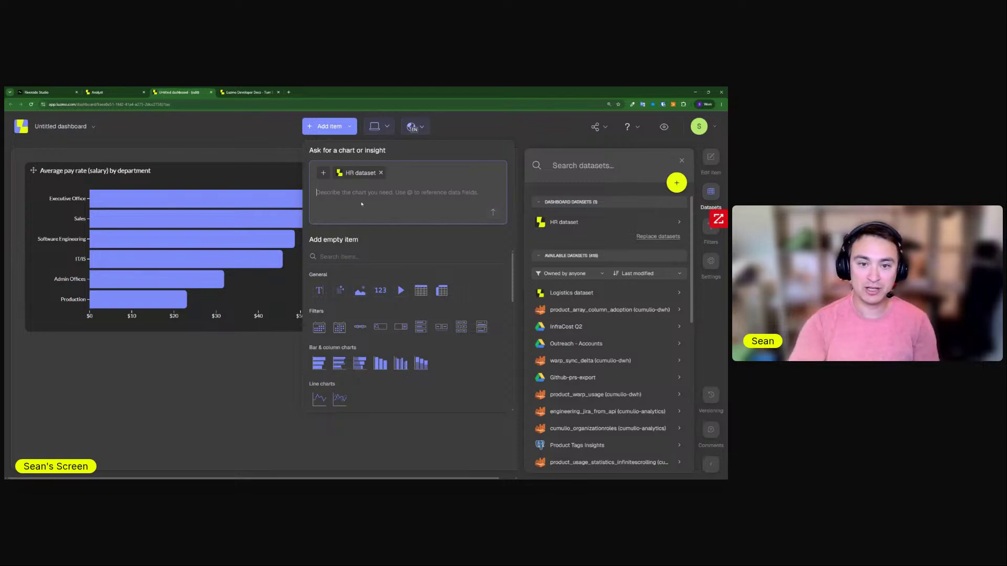
{"action": "scroll", "coordinate": [389, 349], "scroll_direction": "down", "scroll_amount": 5}
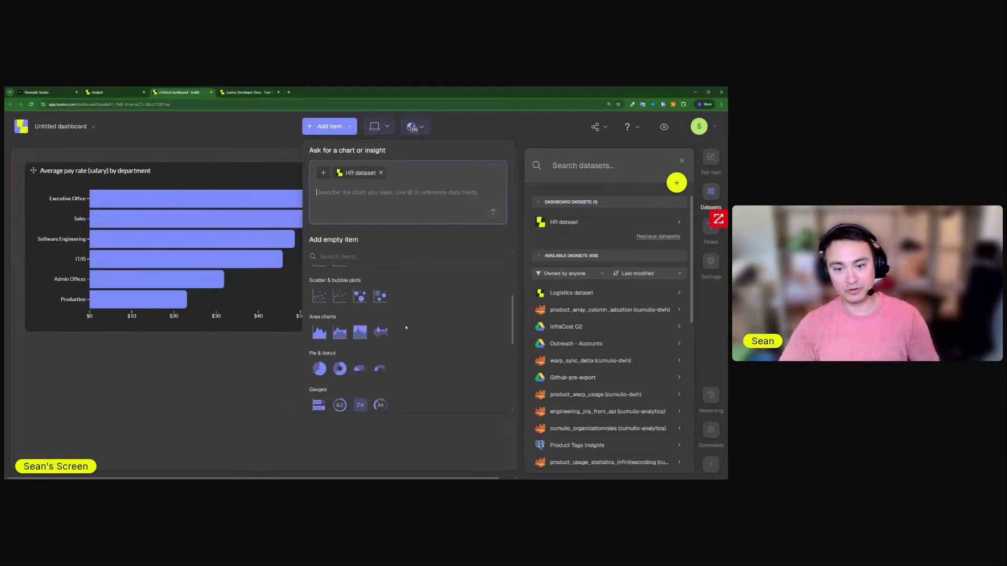
{"action": "scroll", "coordinate": [409, 315], "scroll_direction": "up", "scroll_amount": 3}
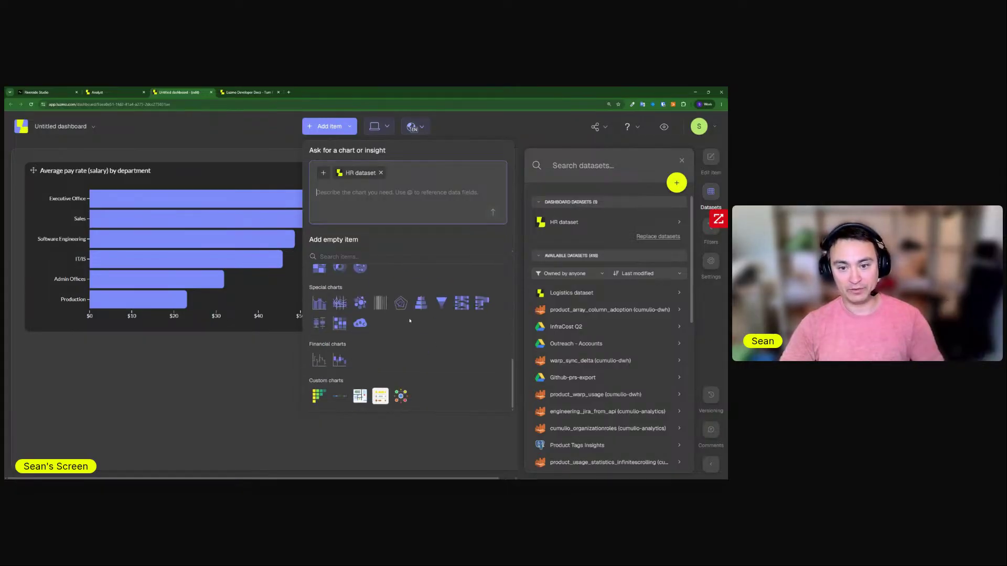
{"action": "scroll", "coordinate": [405, 338], "scroll_direction": "up", "scroll_amount": 3}
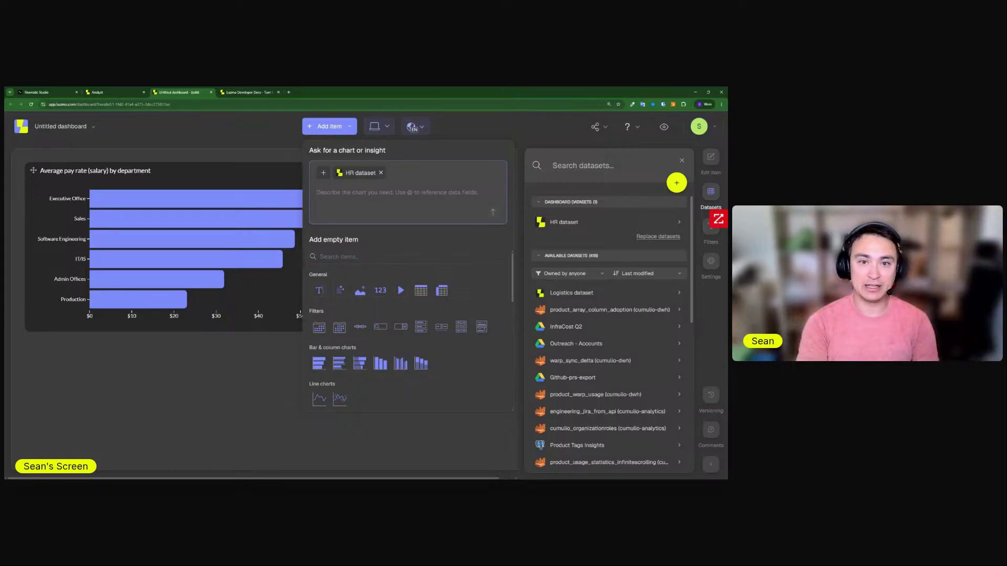
{"action": "type", "text": "P"}
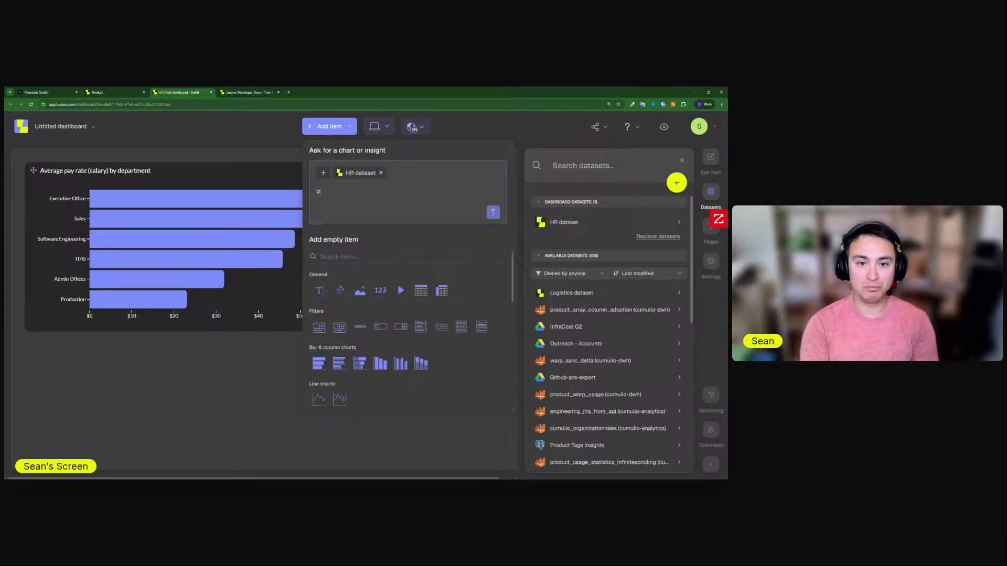
{"action": "type", "text": "ie chart of sales"}
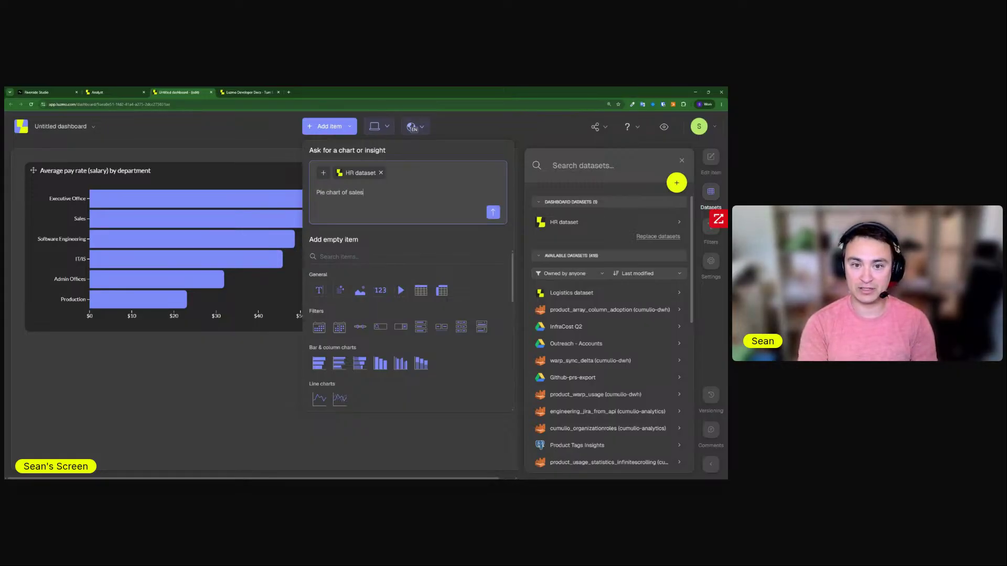
{"action": "type", "text": "a"}
{"action": "key", "text": "BackSpace"}
{"action": "key", "text": "BackSpace"}
{"action": "type", "text": "poa"}
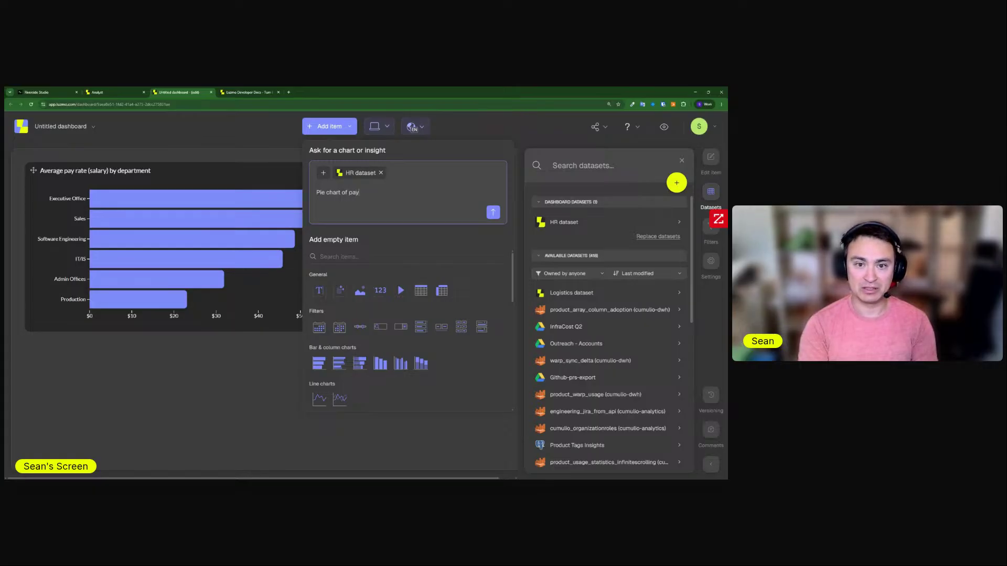
{"action": "type", "text": "rate by departme"}
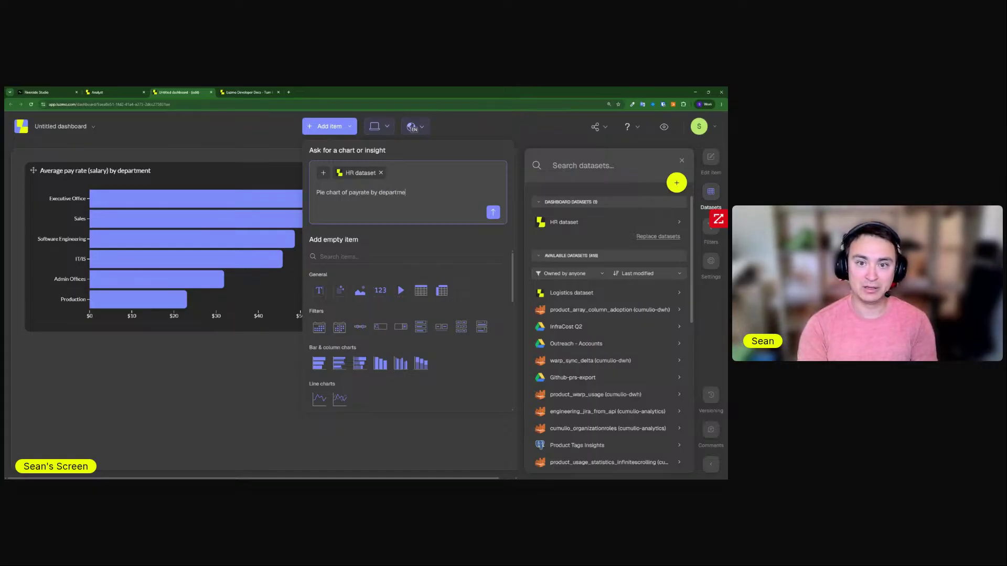
{"action": "type", "text": "nt"}
{"action": "key", "text": "Return"}
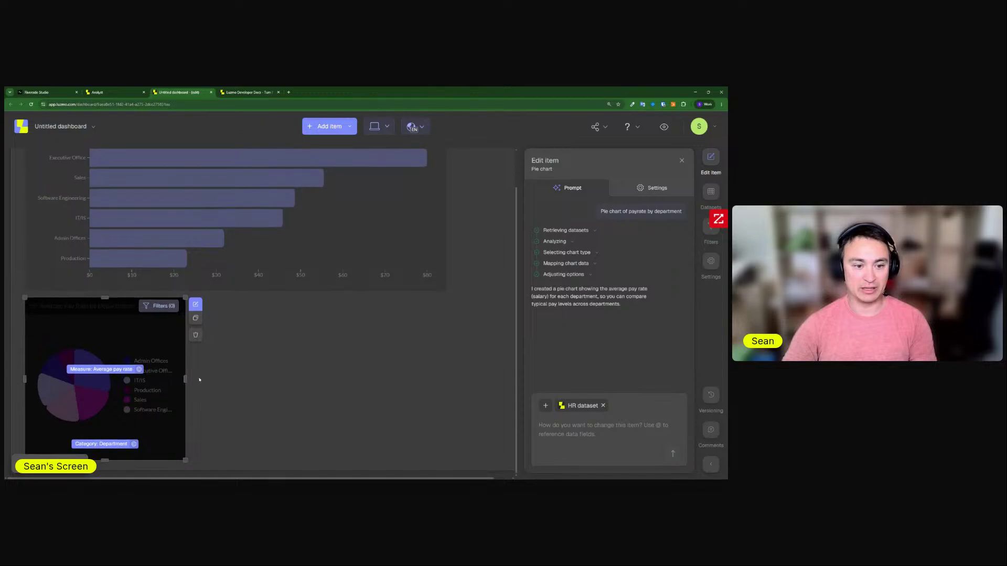
Clear the slice filter on the pie chart and prompt the AI to "make it a donut chart, and put legend at the bottom"
{"action": "left_click", "coordinate": [383, 371]}
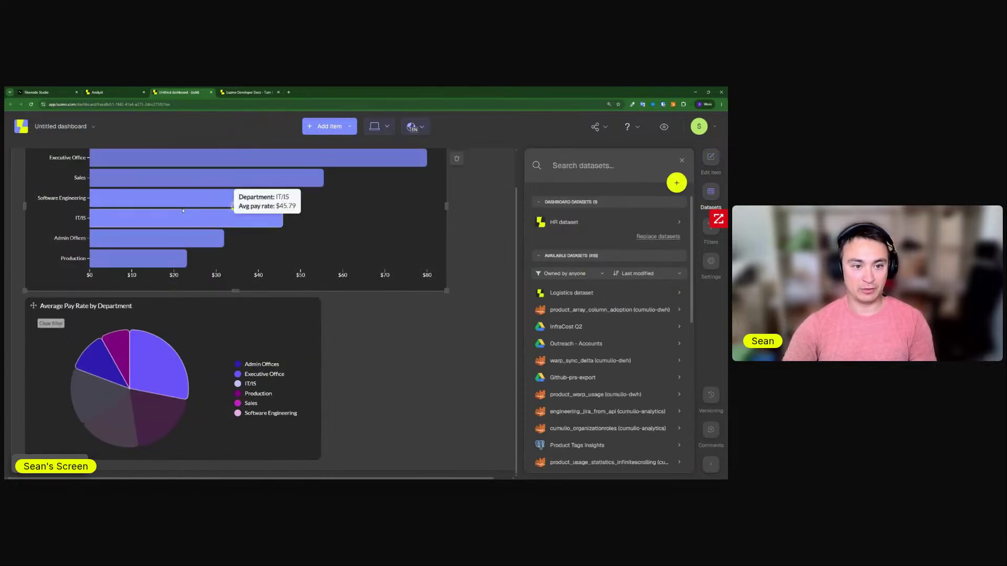
{"action": "left_click", "coordinate": [55, 324]}
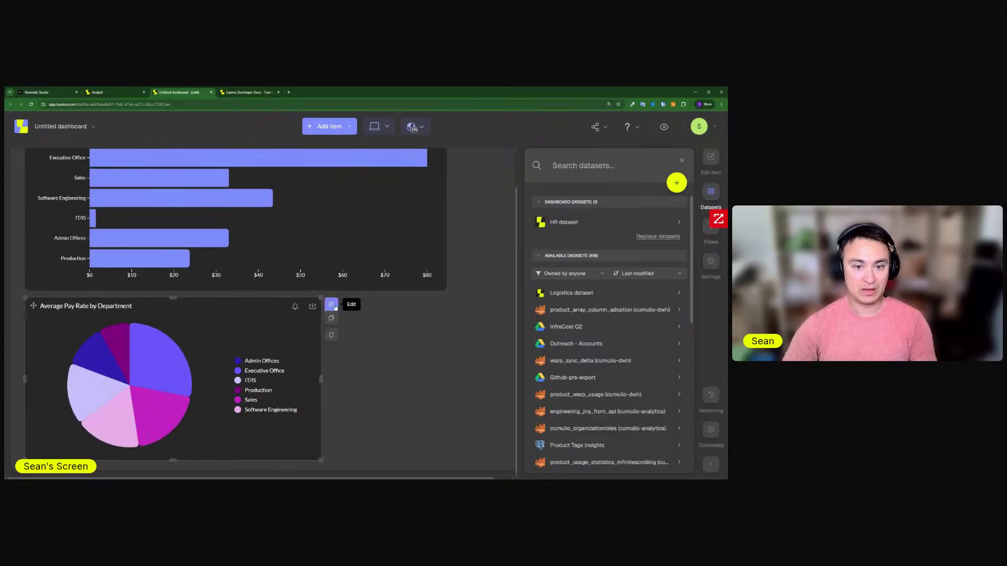
{"action": "left_click", "coordinate": [333, 306]}
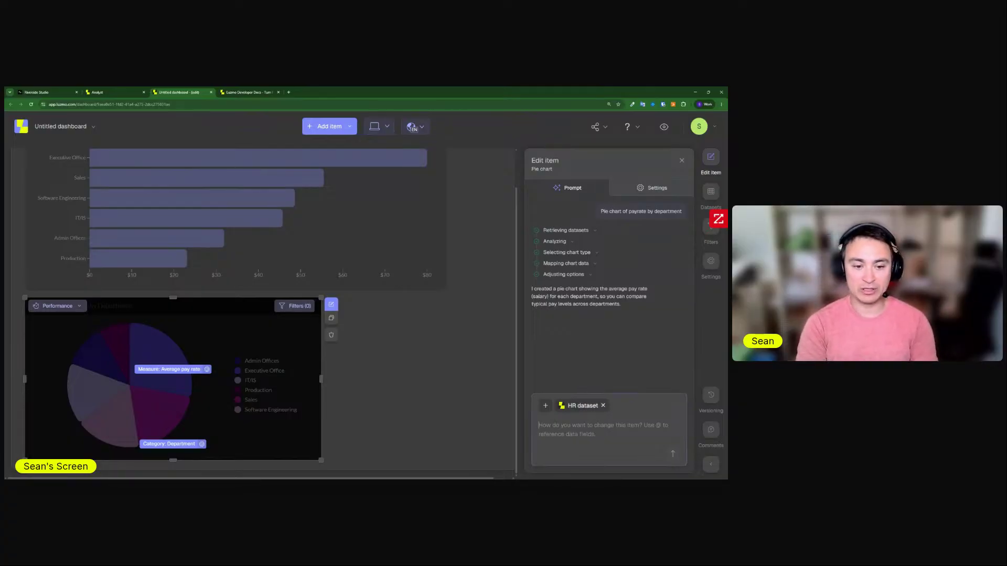
{"action": "type", "text": "make it a"}
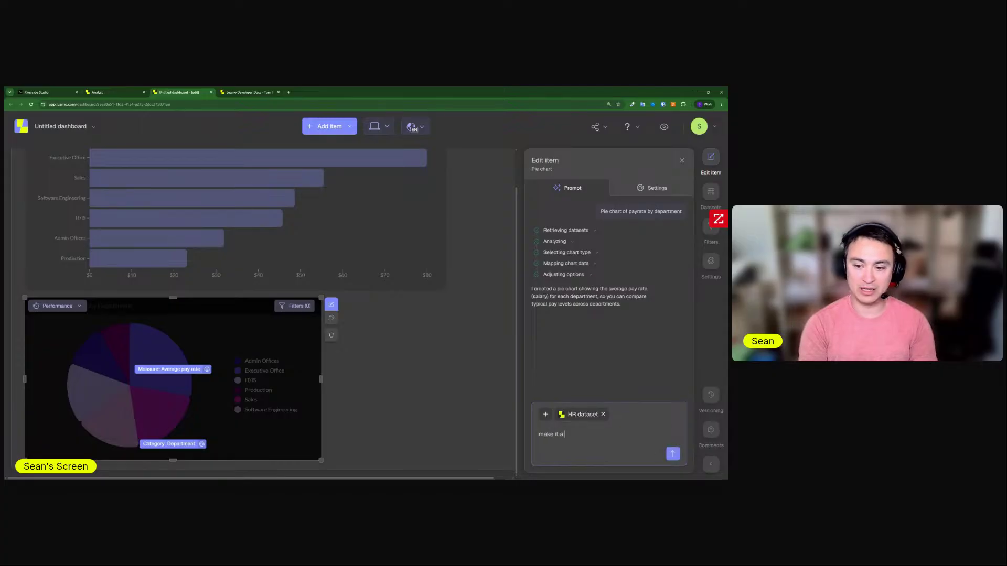
{"action": "type", "text": " donut "}
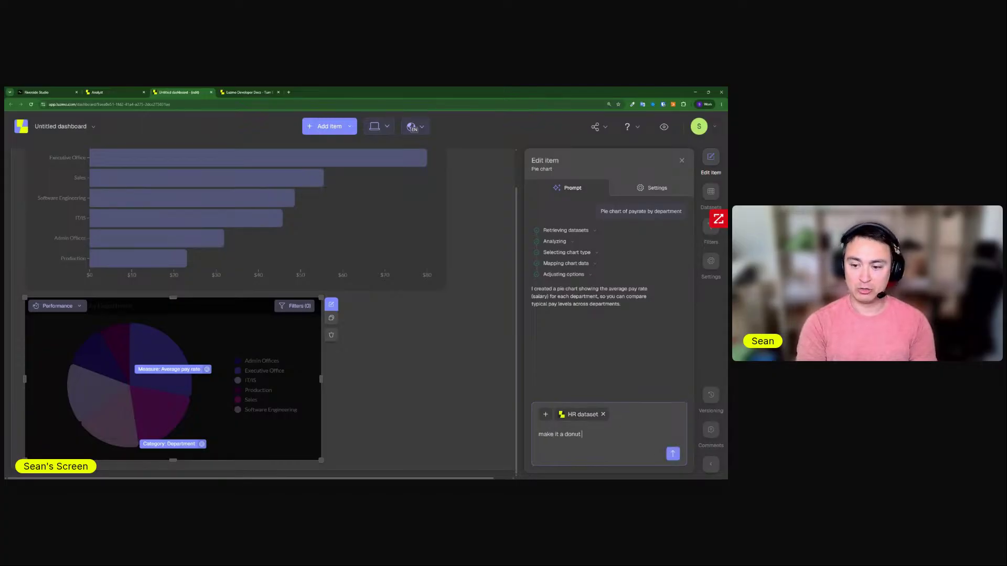
{"action": "type", "text": "chart, and put legend at the"}
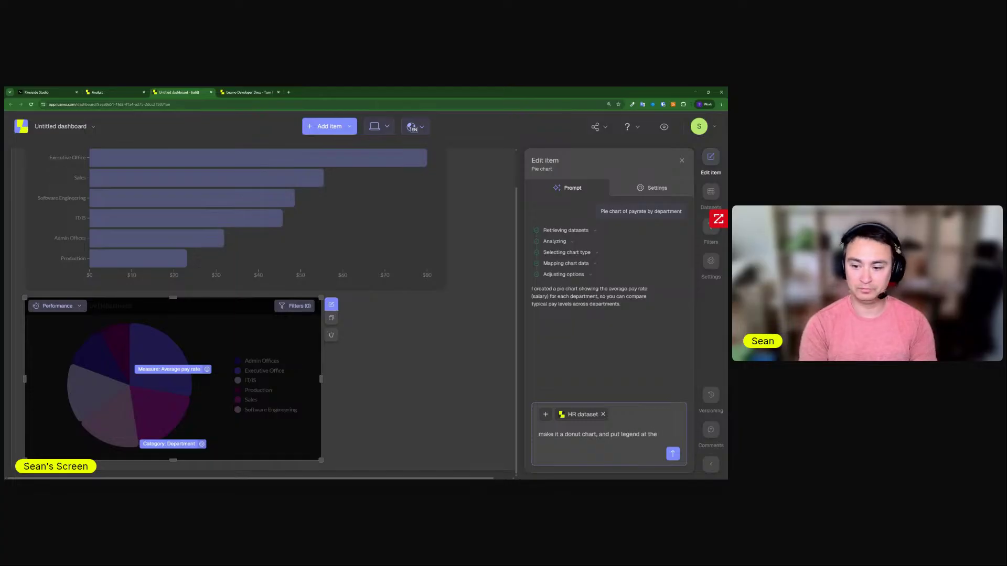
{"action": "type", "text": "om"}
{"action": "key", "text": "Return"}
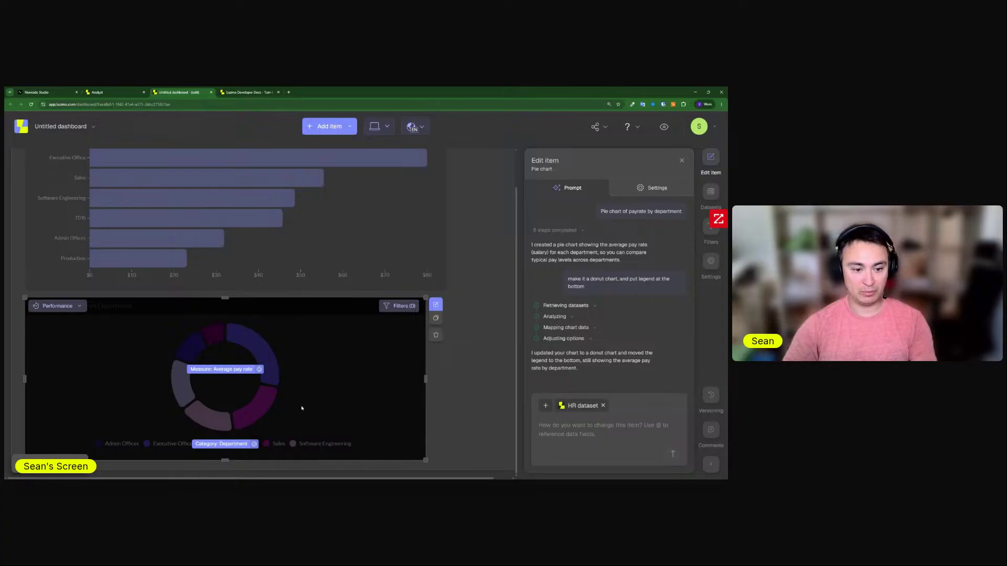
{"action": "left_click", "coordinate": [448, 391]}
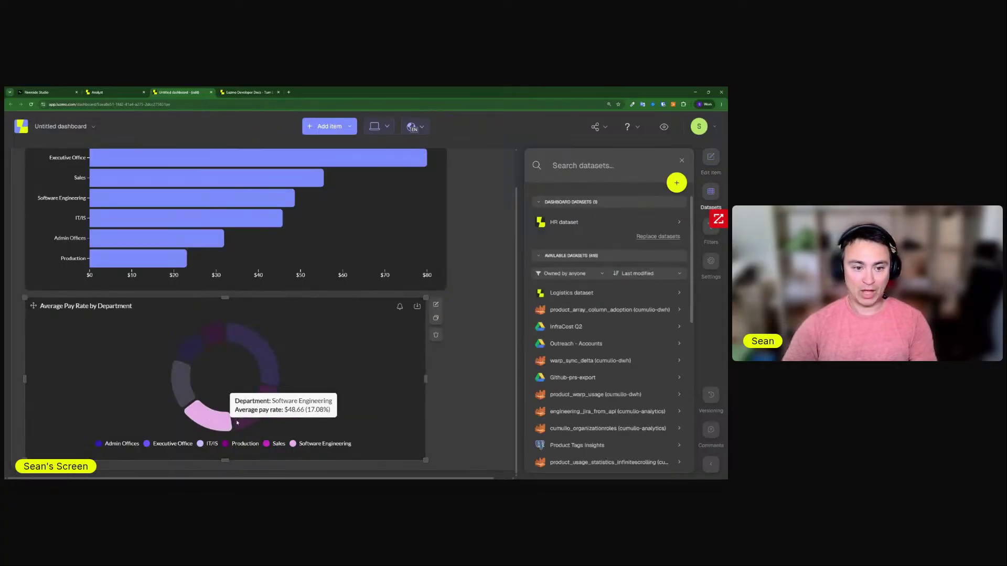
Review the donut chart's settings, including its mode options, slice settings and legend position
{"action": "left_click", "coordinate": [323, 128]}
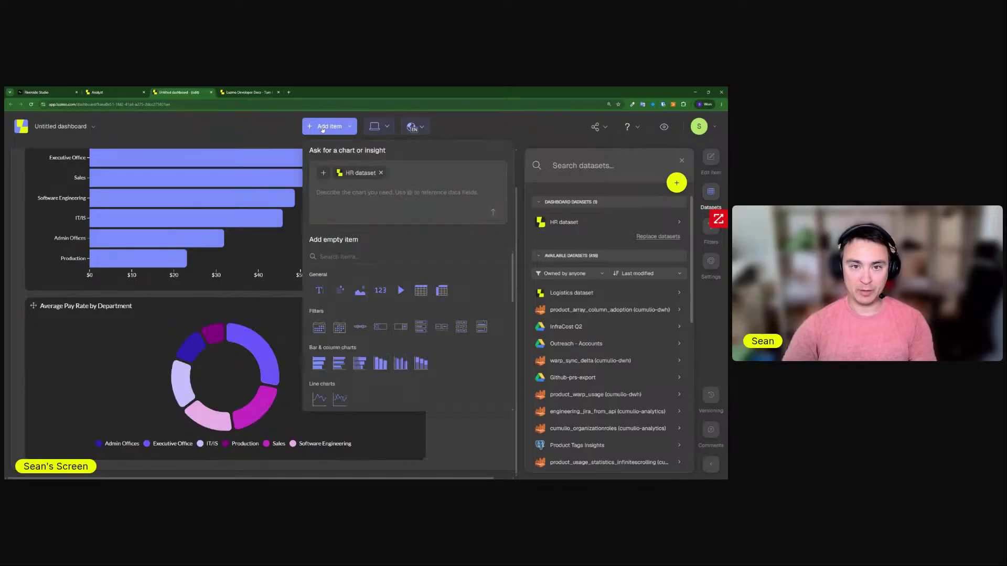
{"action": "left_click", "coordinate": [488, 426]}
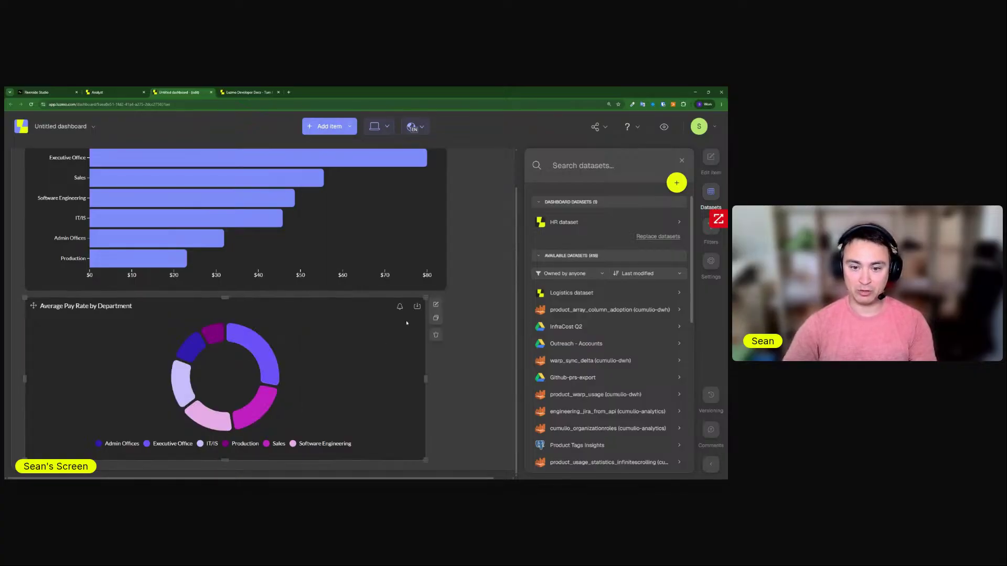
{"action": "left_click", "coordinate": [436, 306]}
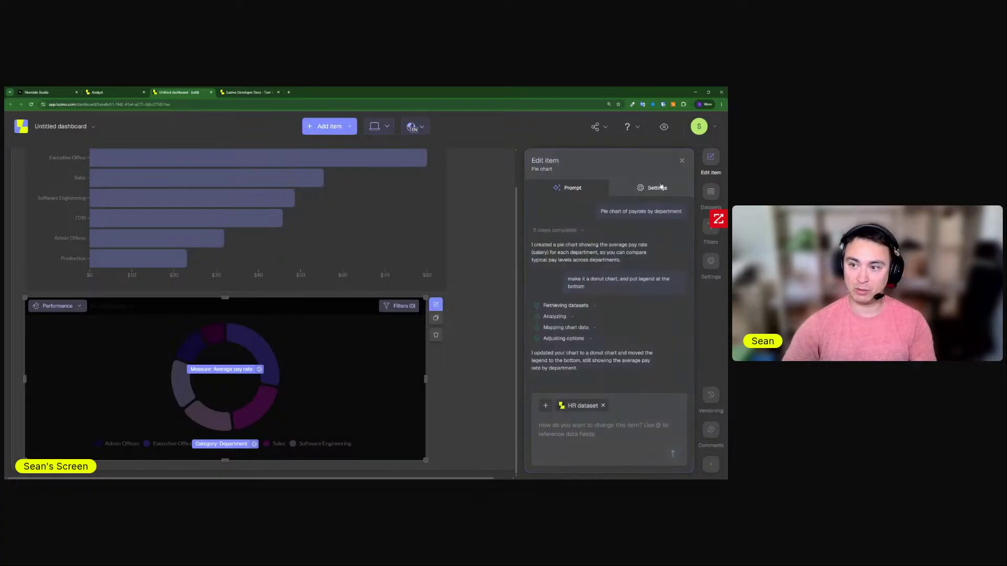
{"action": "left_click", "coordinate": [643, 189]}
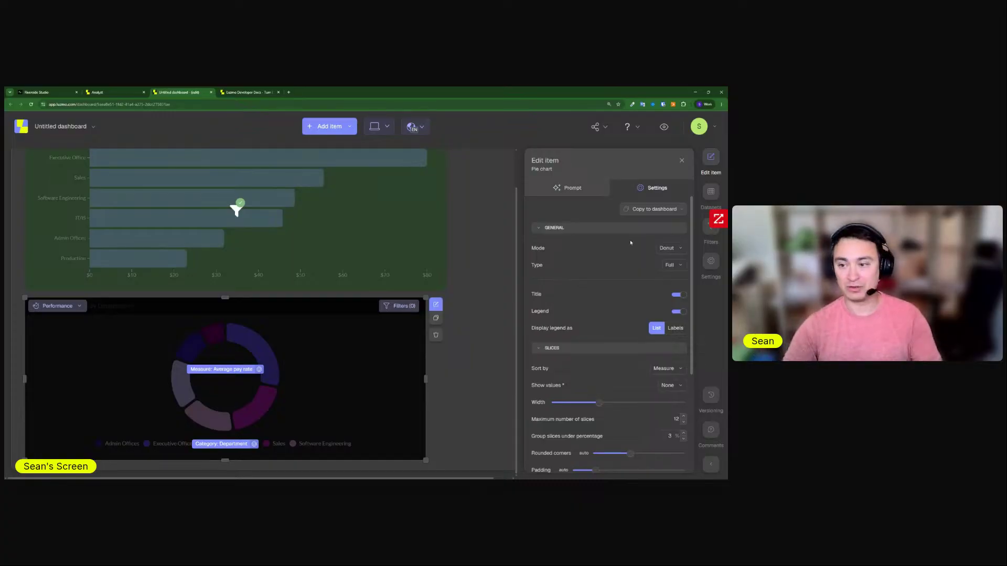
{"action": "left_click", "coordinate": [665, 247]}
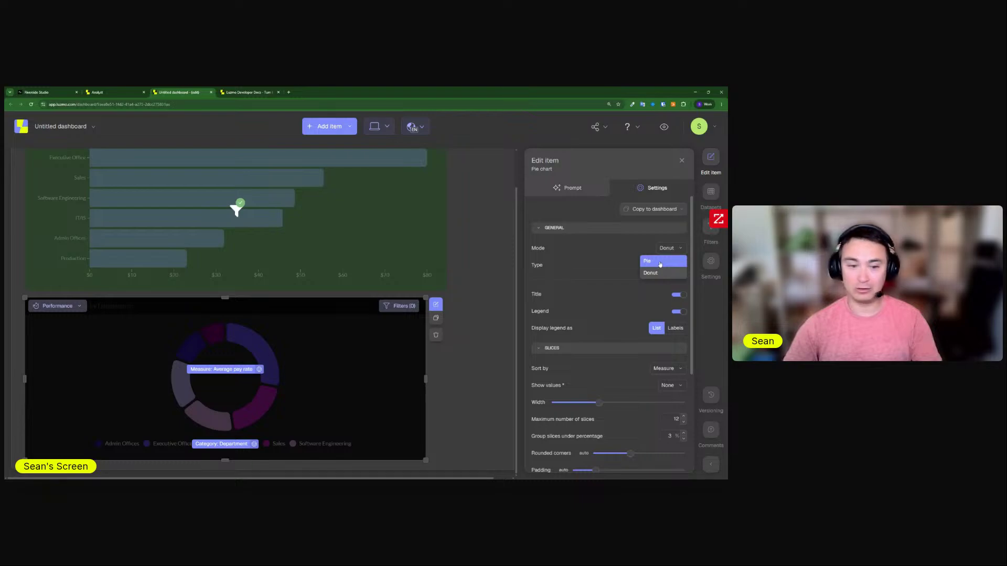
{"action": "left_click", "coordinate": [620, 246]}
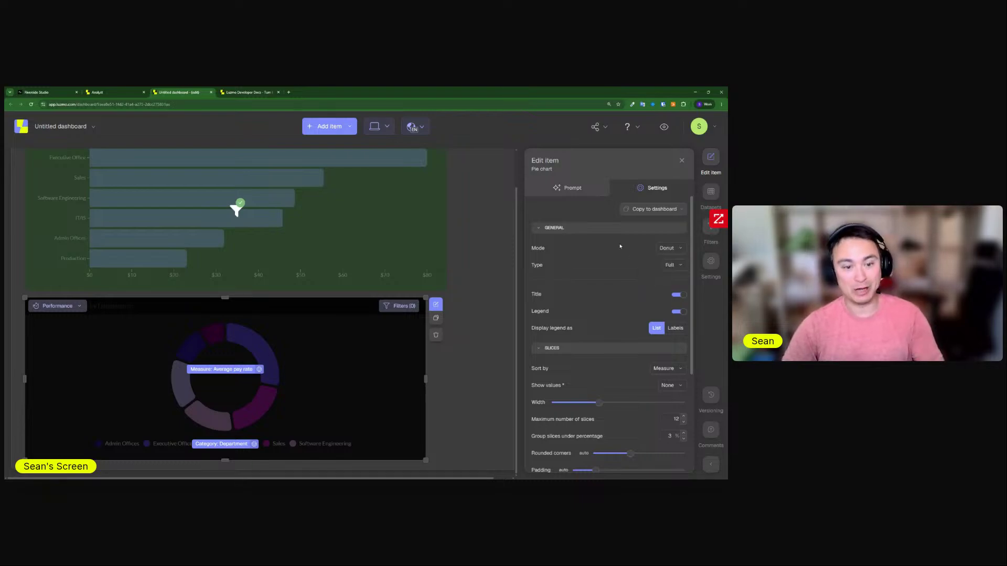
{"action": "scroll", "coordinate": [616, 315], "scroll_direction": "down", "scroll_amount": 4}
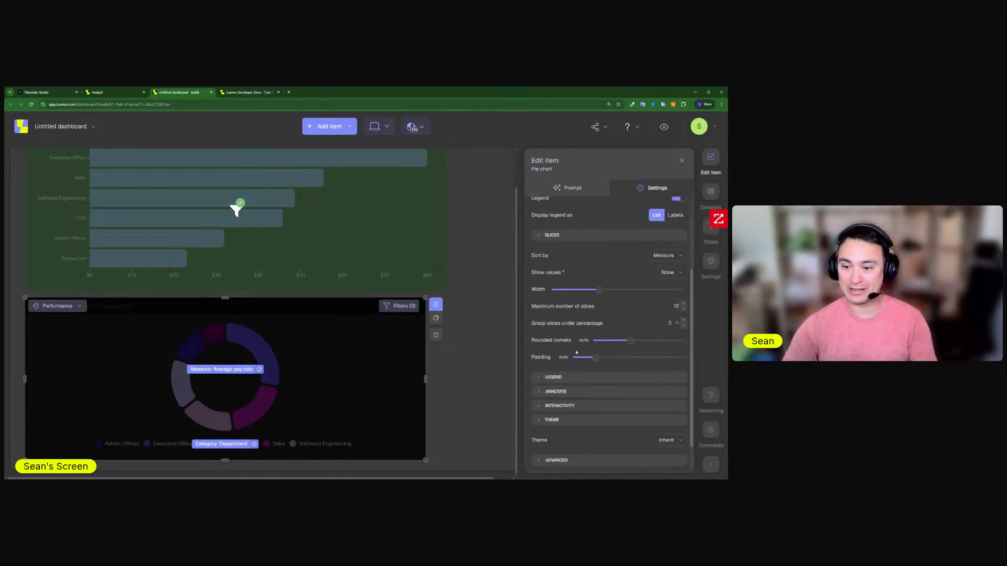
{"action": "left_click", "coordinate": [559, 403]}
{"action": "scroll", "coordinate": [561, 382], "scroll_direction": "down", "scroll_amount": 1}
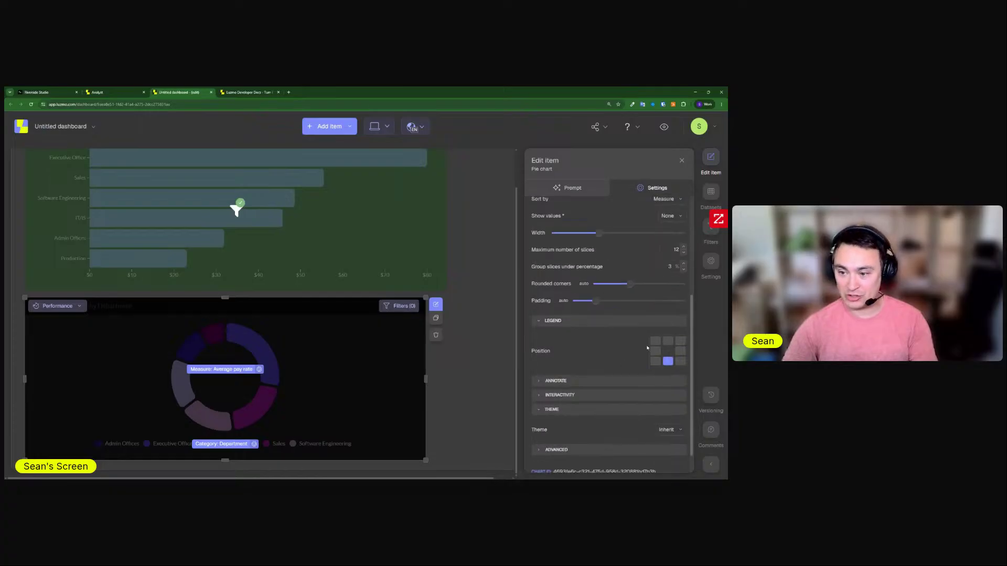
{"action": "scroll", "coordinate": [650, 247], "scroll_direction": "up", "scroll_amount": 2}
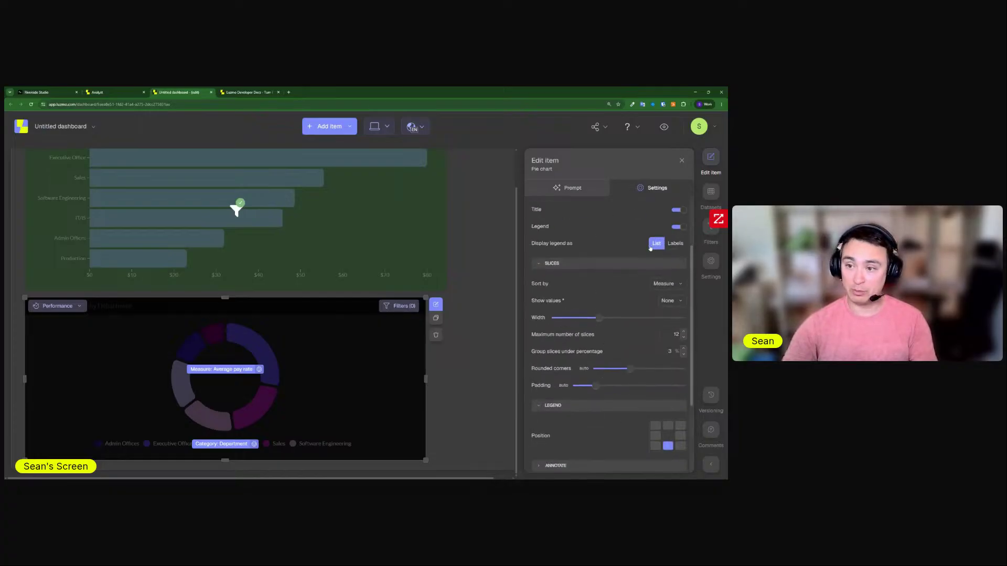
{"action": "scroll", "coordinate": [617, 307], "scroll_direction": "down", "scroll_amount": 1}
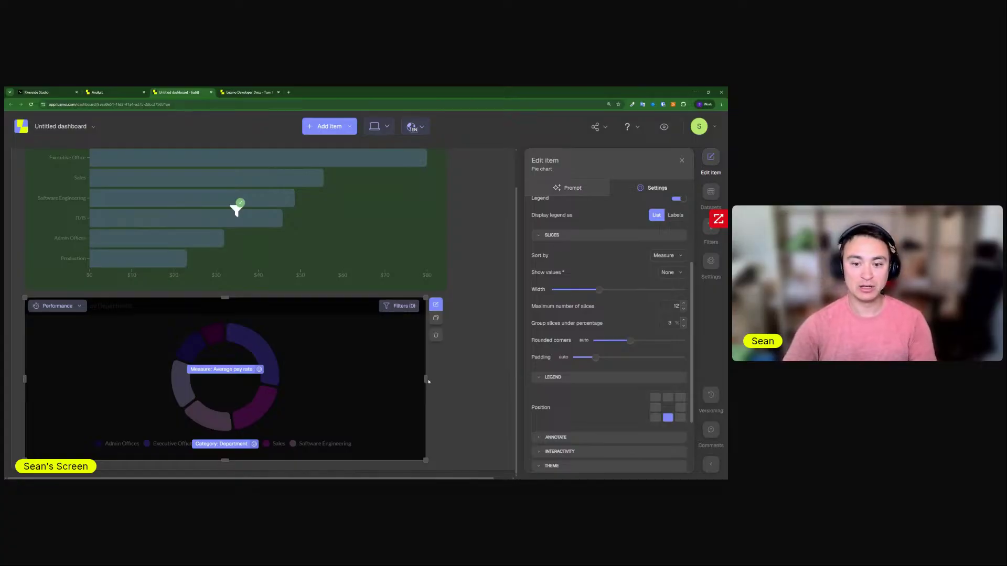
Narrow the donut chart and move it to the right within the row beneath the average pay rate bar chart
{"action": "left_click_drag", "start_coordinate": [428, 382], "coordinate": [346, 349]}
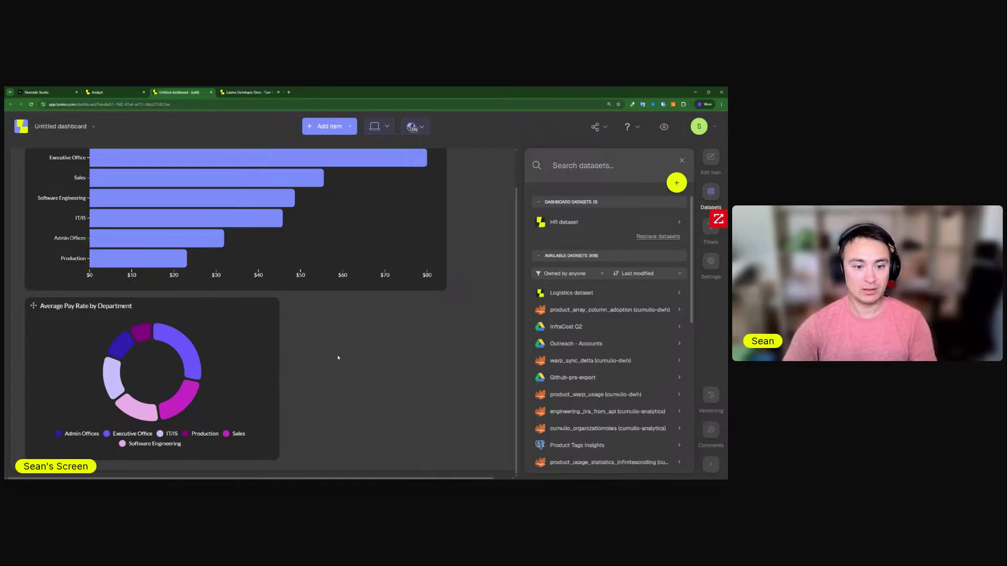
{"action": "scroll", "coordinate": [330, 367], "scroll_direction": "up", "scroll_amount": 1}
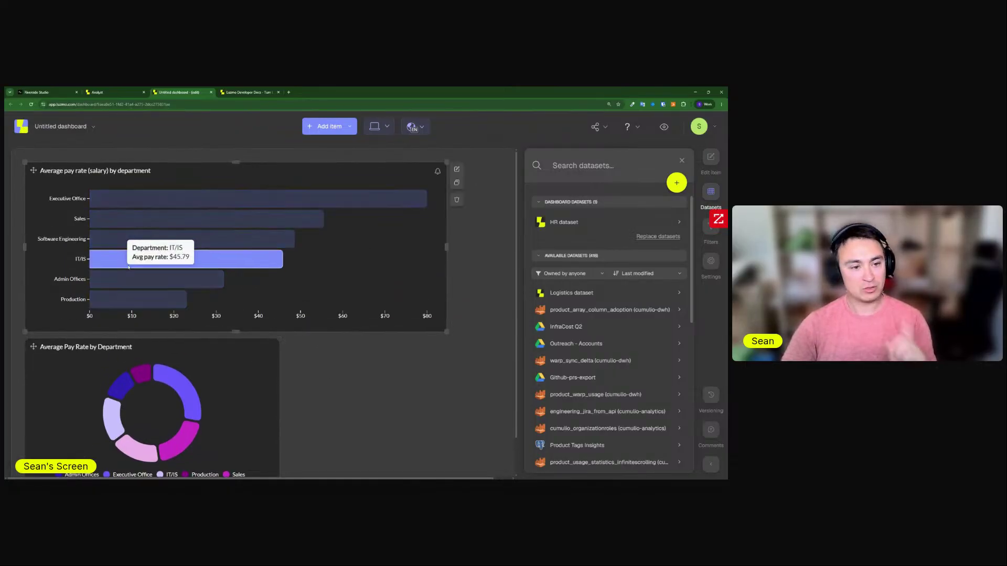
{"action": "left_click_drag", "start_coordinate": [43, 347], "coordinate": [251, 348]}
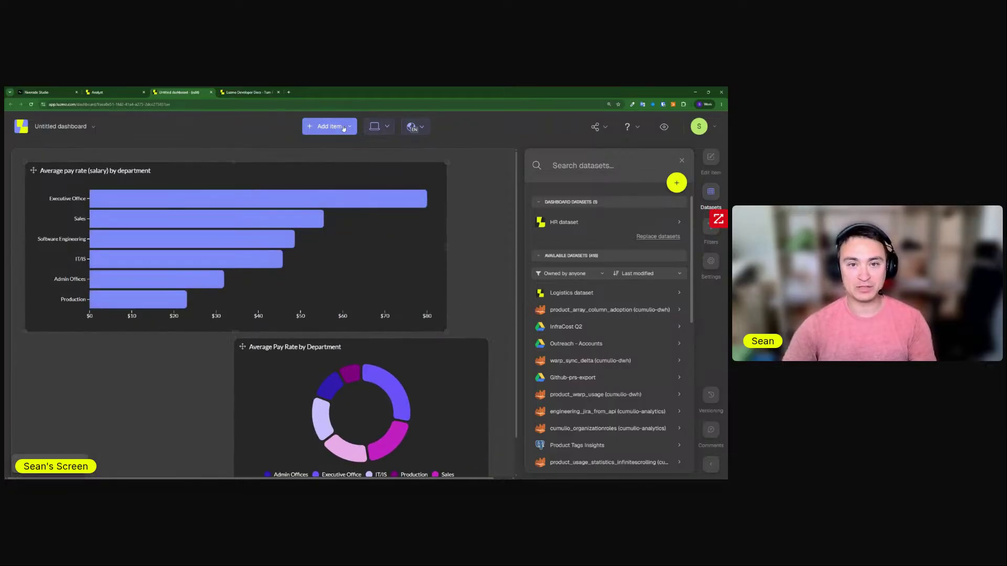
Add an AI Summary item to the dashboard and place it above the average pay rate bar chart
{"action": "left_click", "coordinate": [327, 128]}
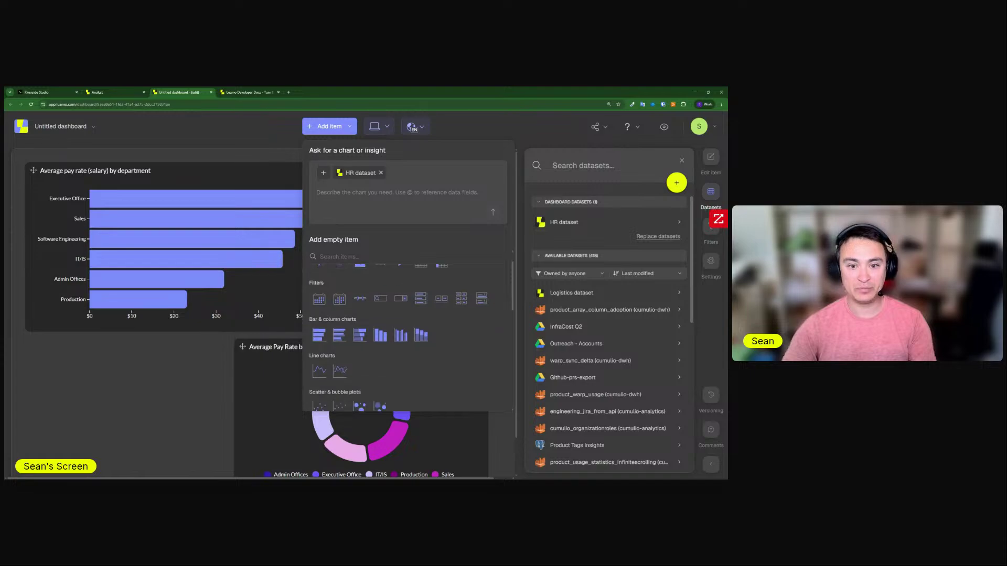
{"action": "scroll", "coordinate": [440, 326], "scroll_direction": "up", "scroll_amount": 1}
{"action": "scroll", "coordinate": [445, 325], "scroll_direction": "down", "scroll_amount": 2}
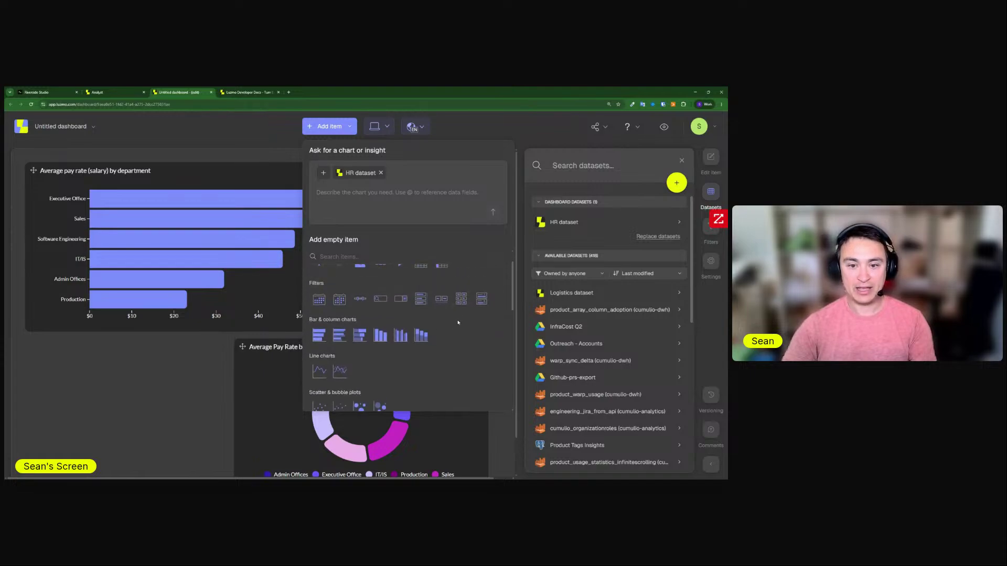
{"action": "scroll", "coordinate": [456, 323], "scroll_direction": "up", "scroll_amount": 2}
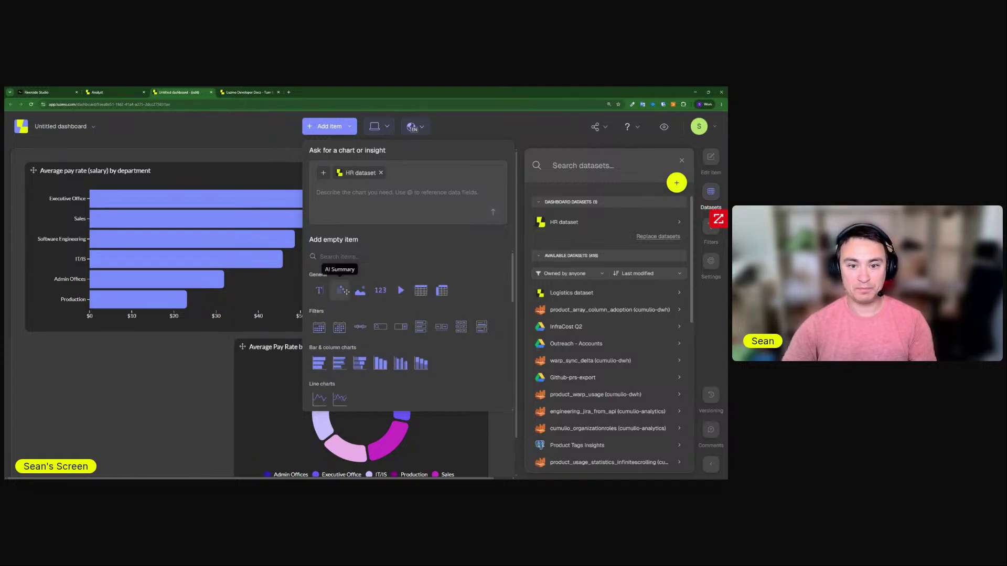
{"action": "left_click_drag", "start_coordinate": [341, 290], "coordinate": [68, 362]}
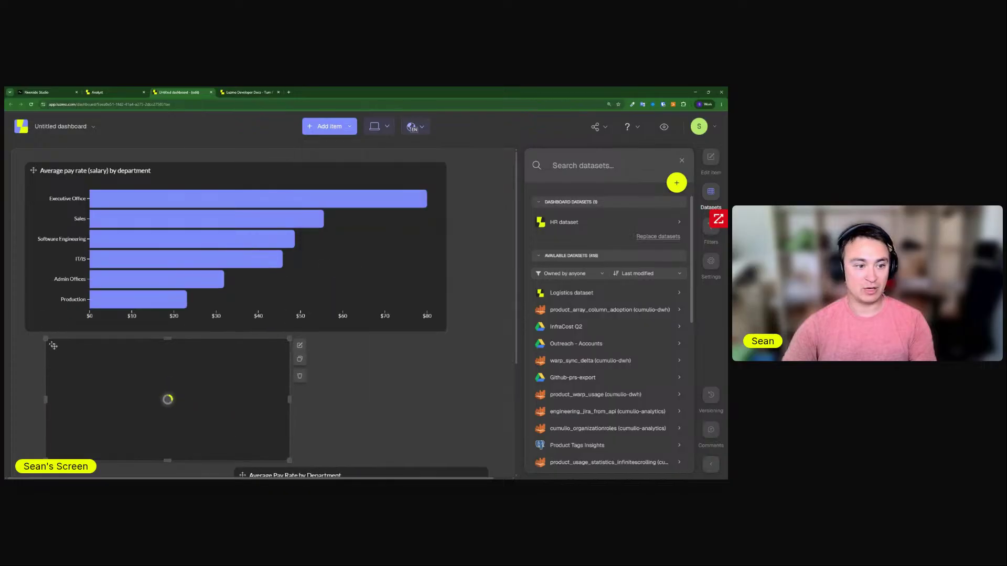
Add a column chart beside the AI summary, using Citizen status as category and Employee satisfaction as measure from the HR dataset
{"action": "left_click", "coordinate": [330, 126]}
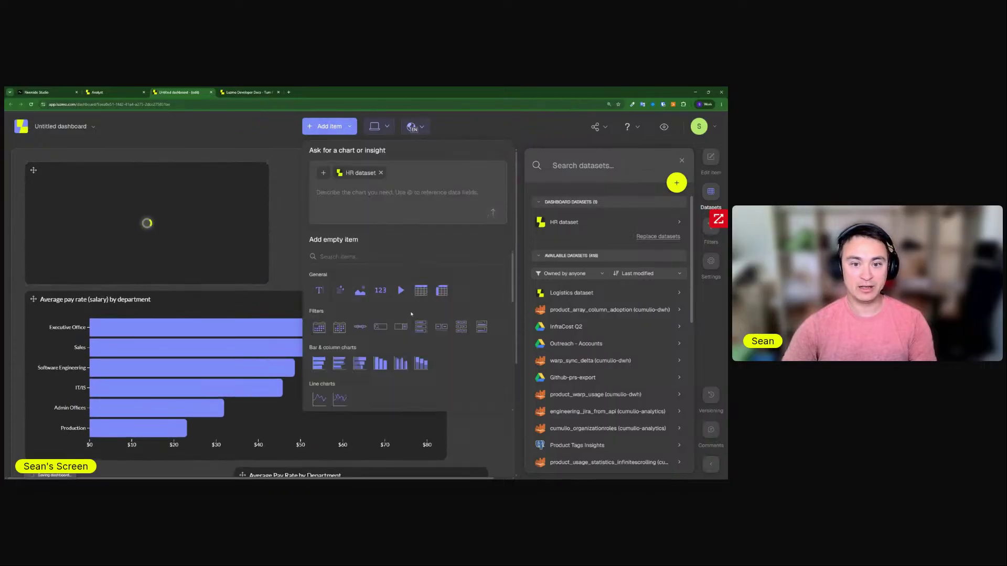
{"action": "left_click", "coordinate": [379, 362]}
{"action": "left_click", "coordinate": [564, 222]}
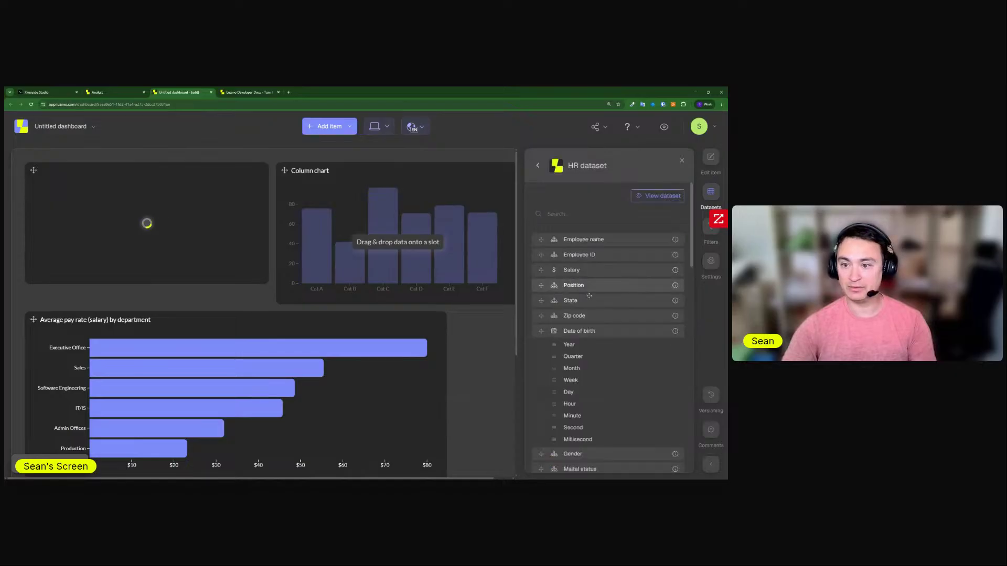
{"action": "scroll", "coordinate": [591, 306], "scroll_direction": "down", "scroll_amount": 3}
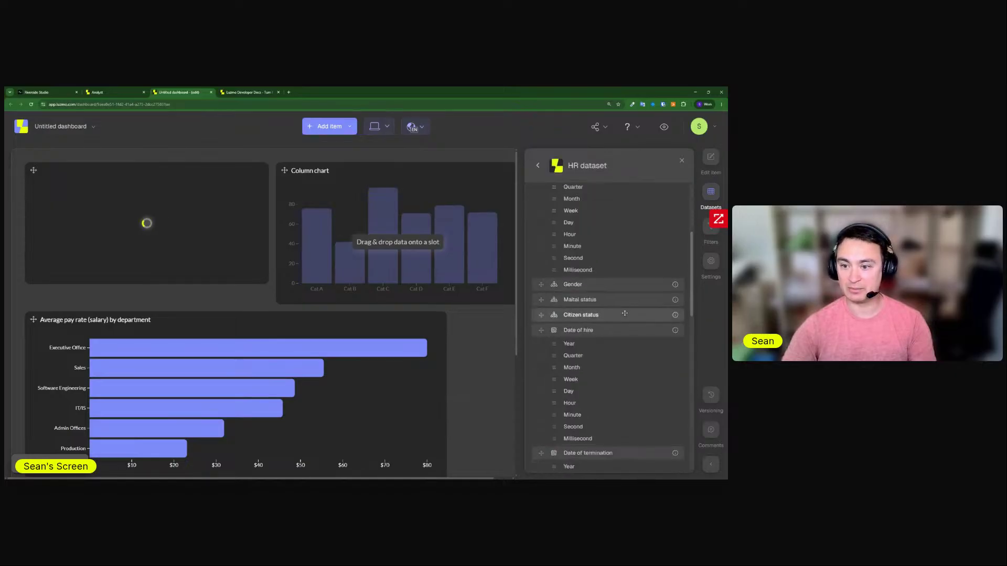
{"action": "left_click_drag", "start_coordinate": [621, 314], "coordinate": [572, 272]}
{"action": "scroll", "coordinate": [582, 309], "scroll_direction": "down", "scroll_amount": 5}
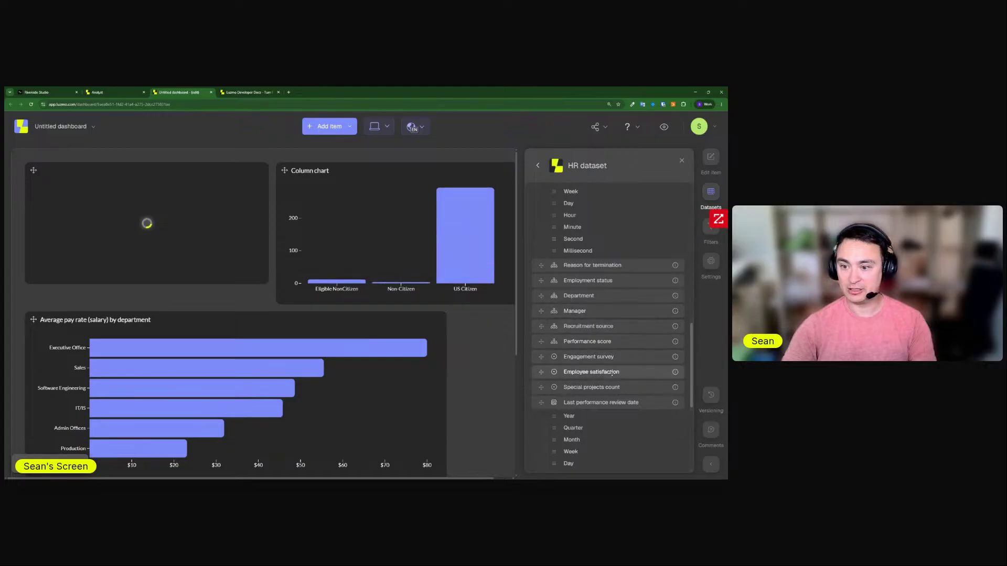
{"action": "left_click_drag", "start_coordinate": [591, 372], "coordinate": [410, 227]}
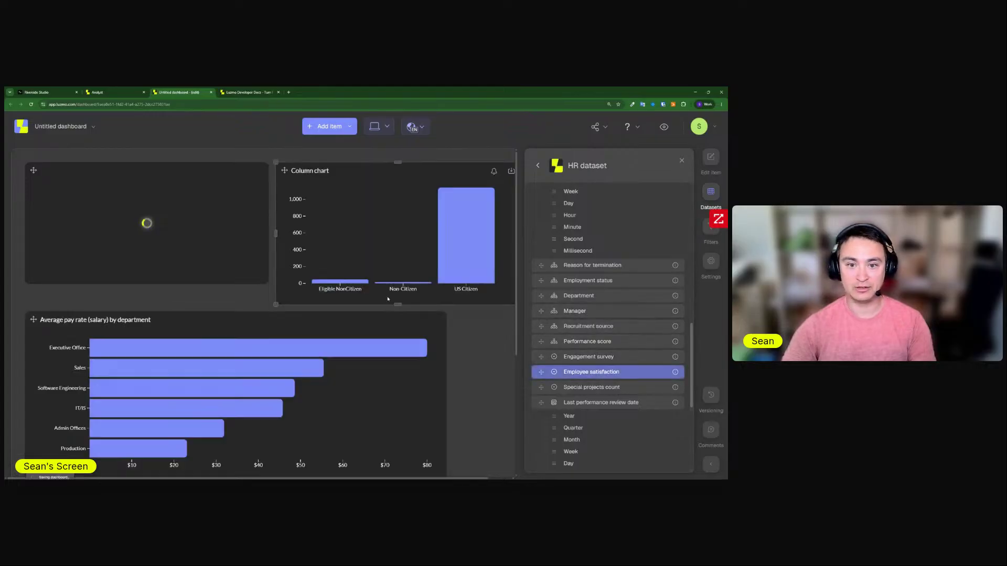
Set the aggregation of the column chart's Employee satisfaction measure to average and leave the chart's edit mode
{"action": "left_click", "coordinate": [682, 161]}
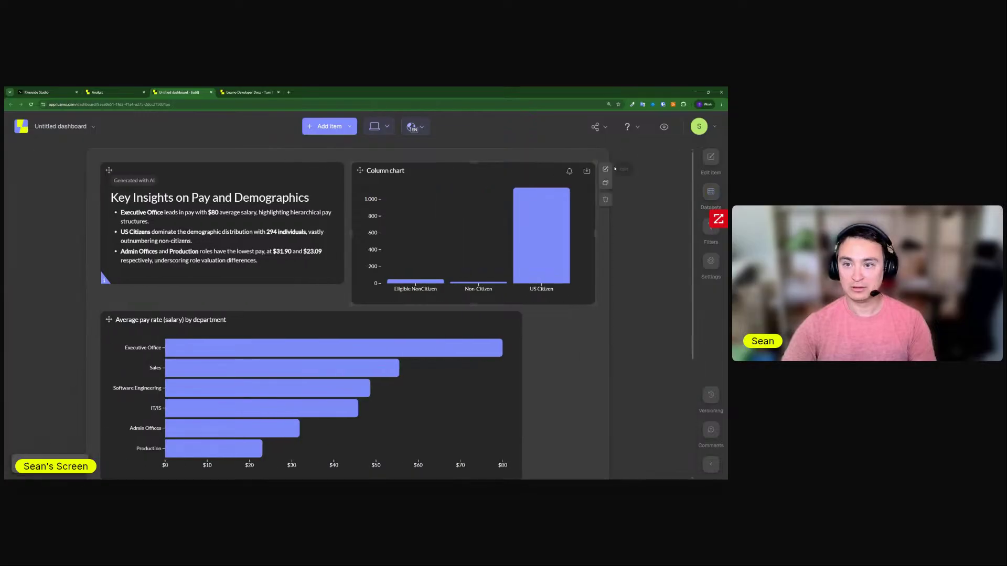
{"action": "left_click", "coordinate": [605, 169]}
{"action": "left_click", "coordinate": [432, 226]}
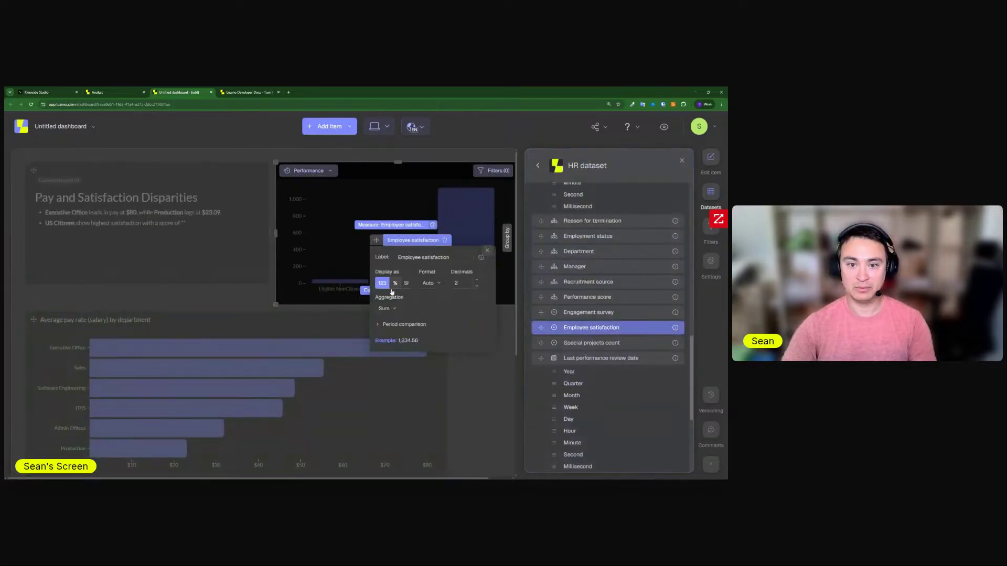
{"action": "left_click", "coordinate": [387, 309]}
{"action": "left_click", "coordinate": [388, 359]}
{"action": "key", "text": "Escape"}
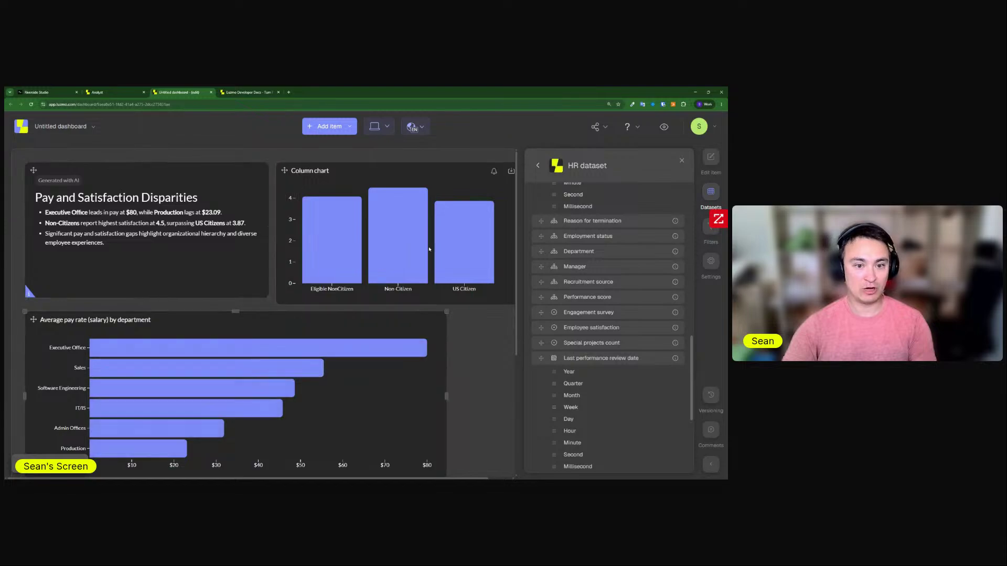
{"action": "scroll", "coordinate": [399, 336], "scroll_direction": "down", "scroll_amount": 3}
{"action": "scroll", "coordinate": [366, 341], "scroll_direction": "up", "scroll_amount": 3}
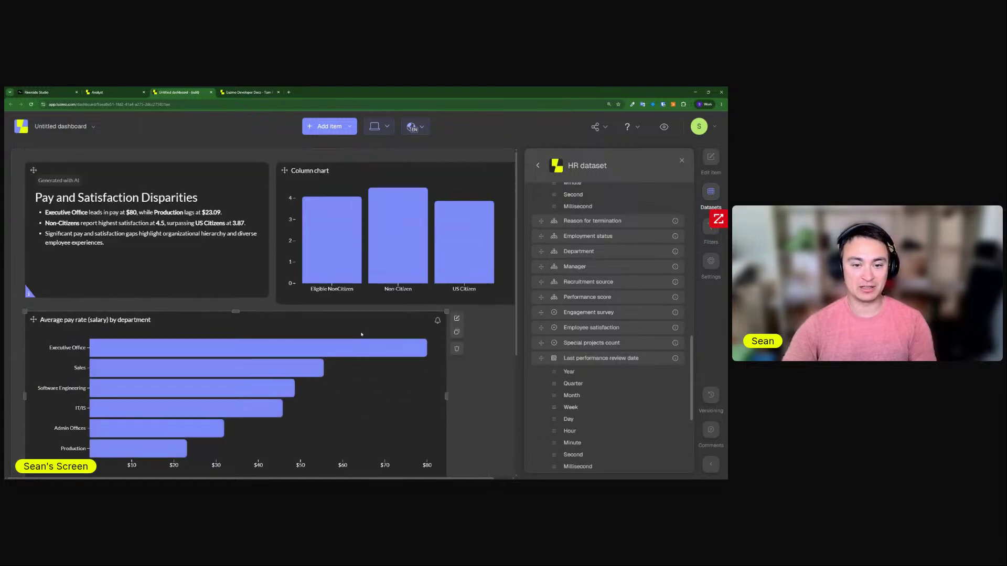
{"action": "scroll", "coordinate": [278, 251], "scroll_direction": "down", "scroll_amount": 1}
{"action": "scroll", "coordinate": [314, 341], "scroll_direction": "down", "scroll_amount": 3}
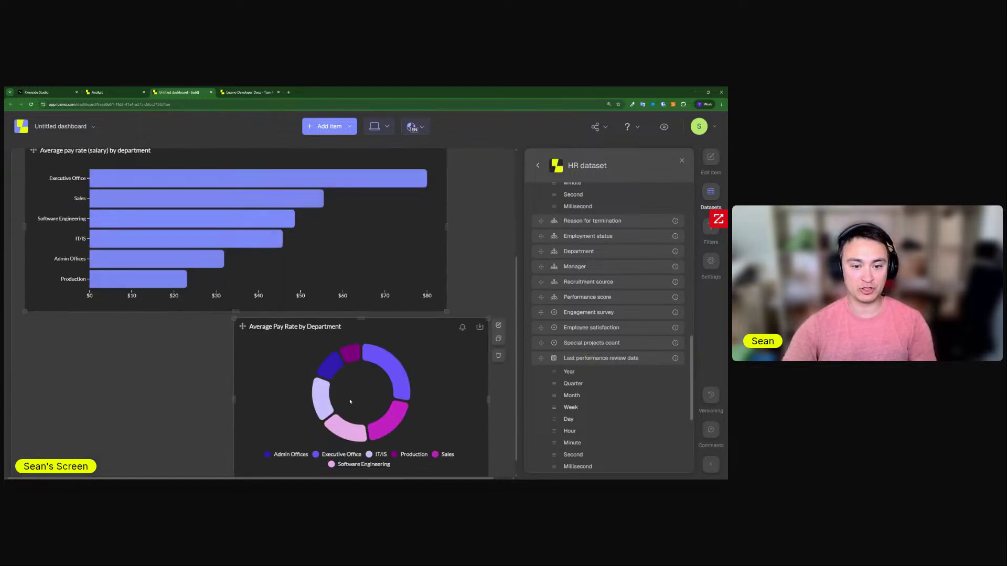
Set the AI summary's word limit to 150 and make its tile taller so the whole text fits
{"action": "scroll", "coordinate": [325, 352], "scroll_direction": "up", "scroll_amount": 5}
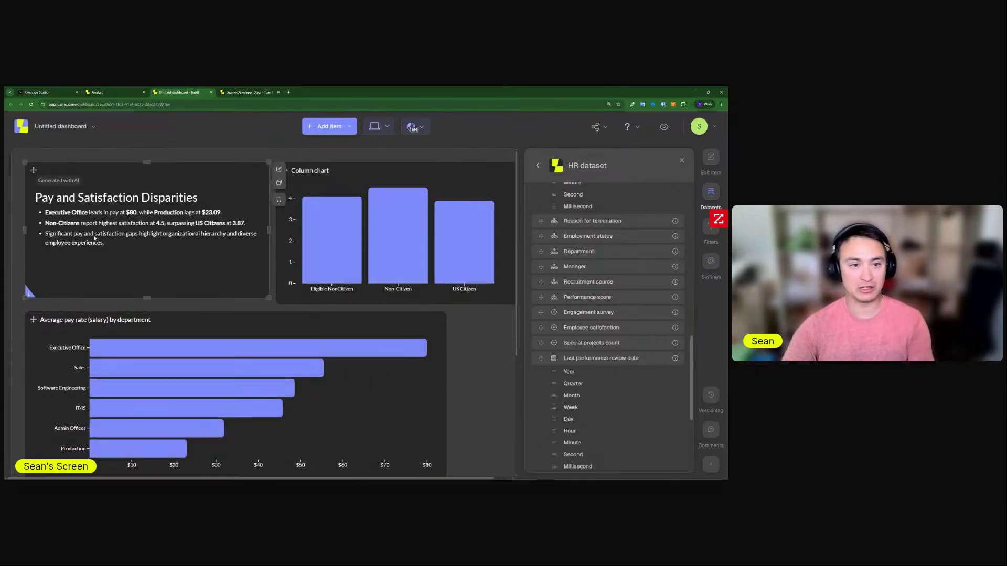
{"action": "left_click_drag", "start_coordinate": [45, 211], "coordinate": [154, 244]}
{"action": "left_click", "coordinate": [153, 244]}
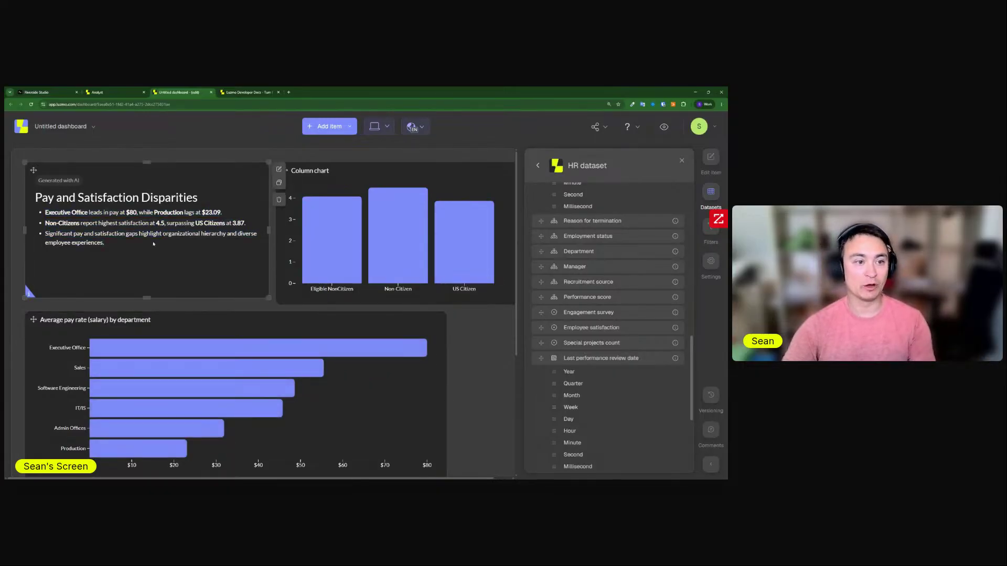
{"action": "left_click_drag", "start_coordinate": [45, 212], "coordinate": [120, 212]}
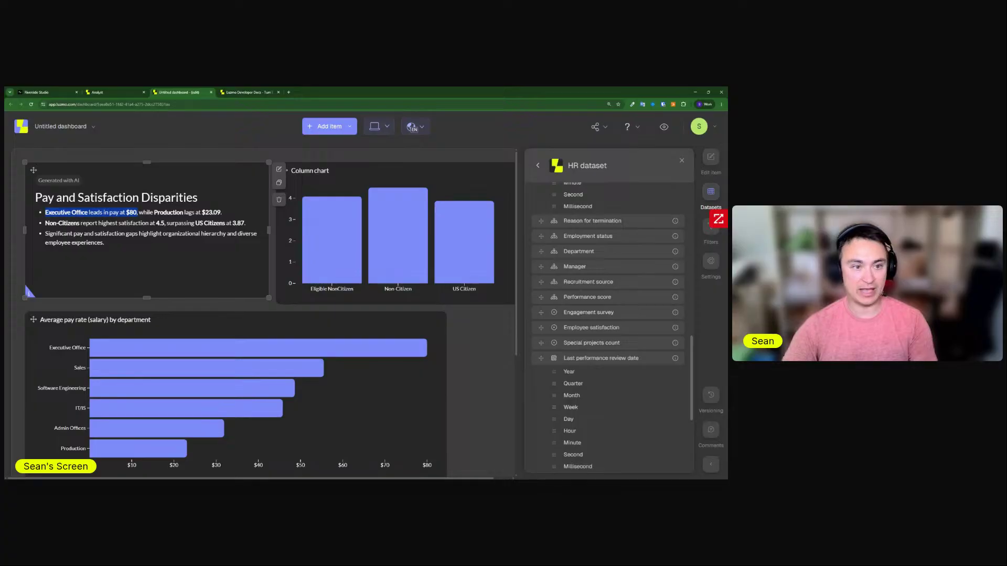
{"action": "left_click", "coordinate": [195, 216]}
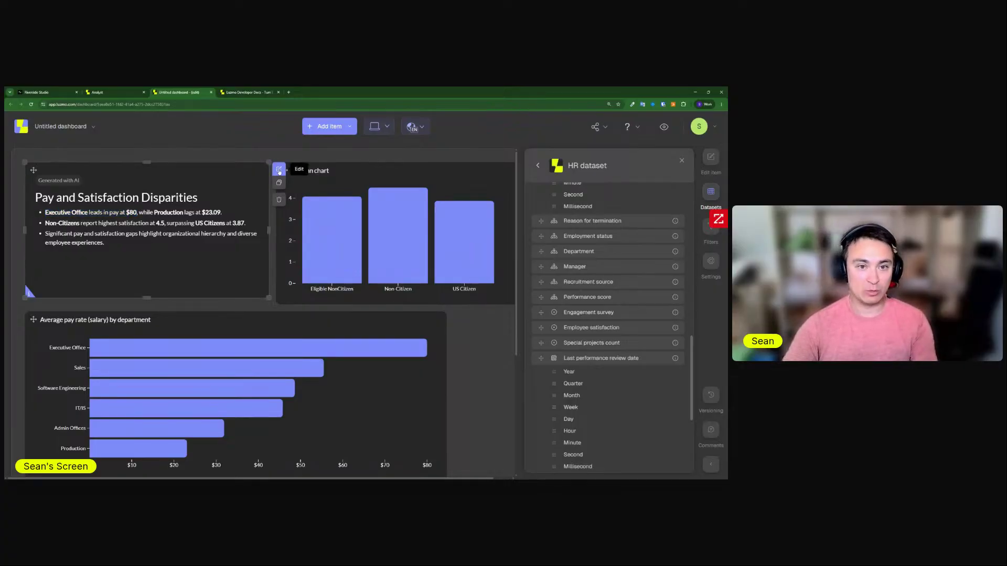
{"action": "left_click", "coordinate": [279, 170]}
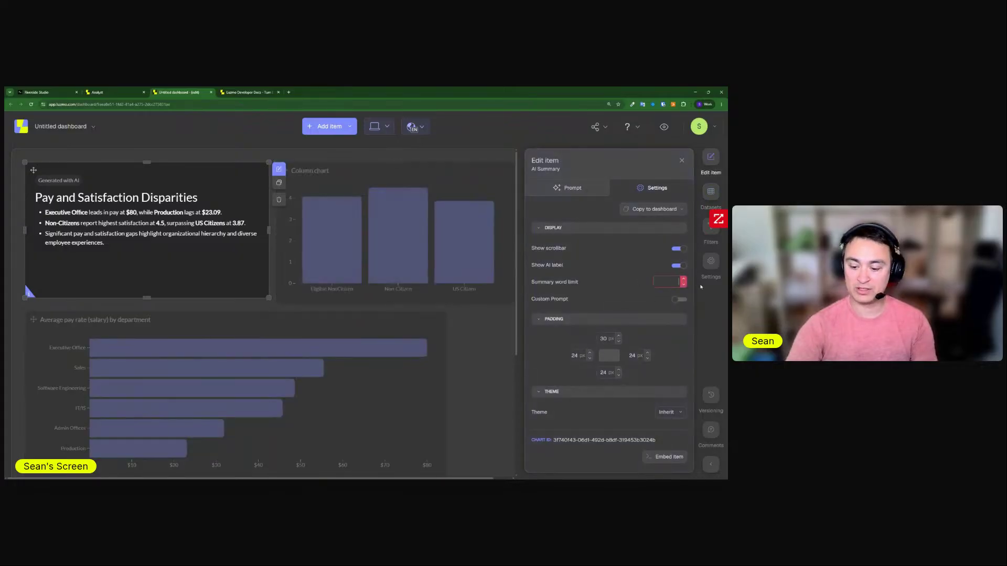
{"action": "type", "text": "150"}
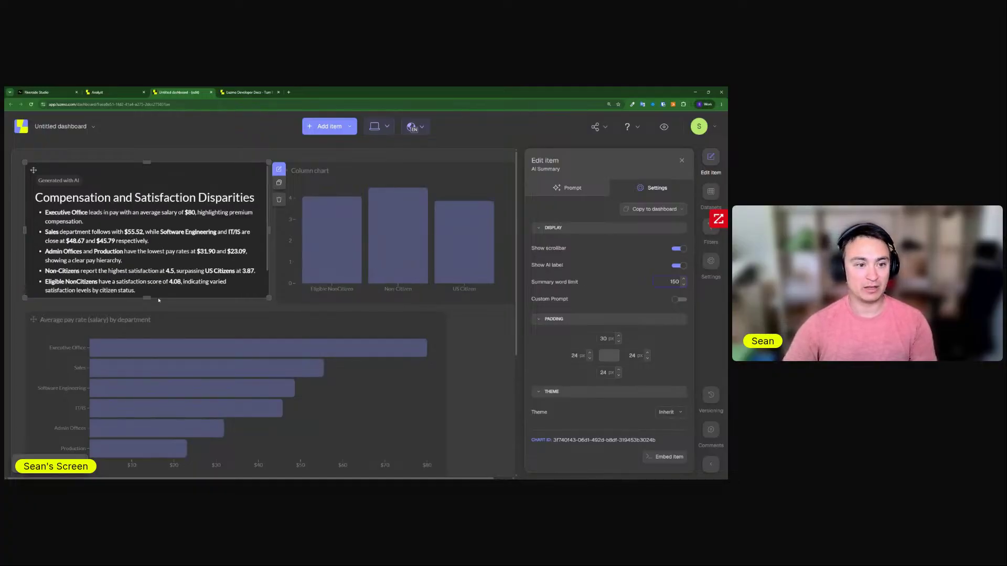
{"action": "left_click_drag", "start_coordinate": [146, 297], "coordinate": [152, 340]}
{"action": "left_click", "coordinate": [288, 320]}
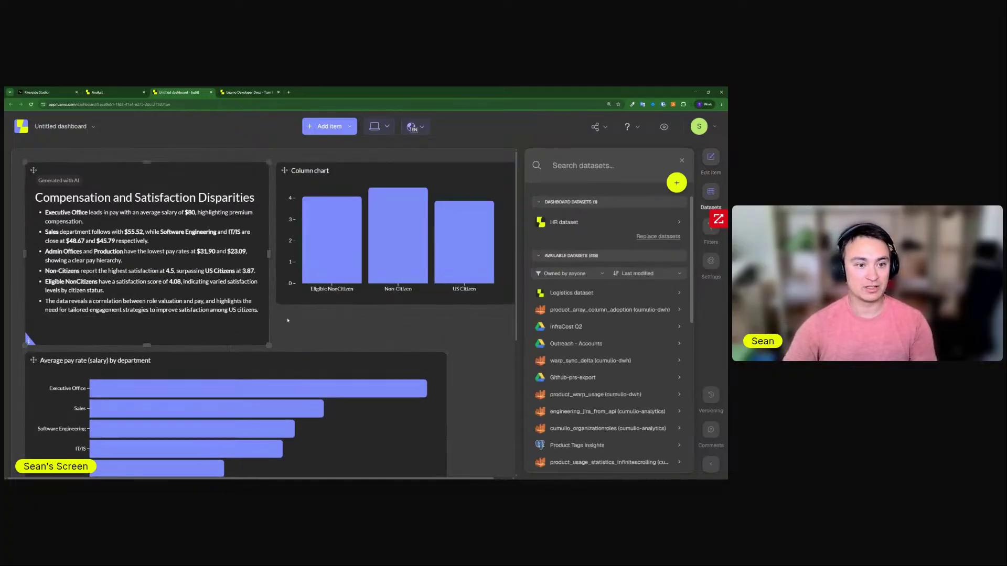
Enable a custom prompt for the AI summary, save "Use a fun tone. Summarize without bullet points" and leave edit mode
{"action": "left_click", "coordinate": [279, 169]}
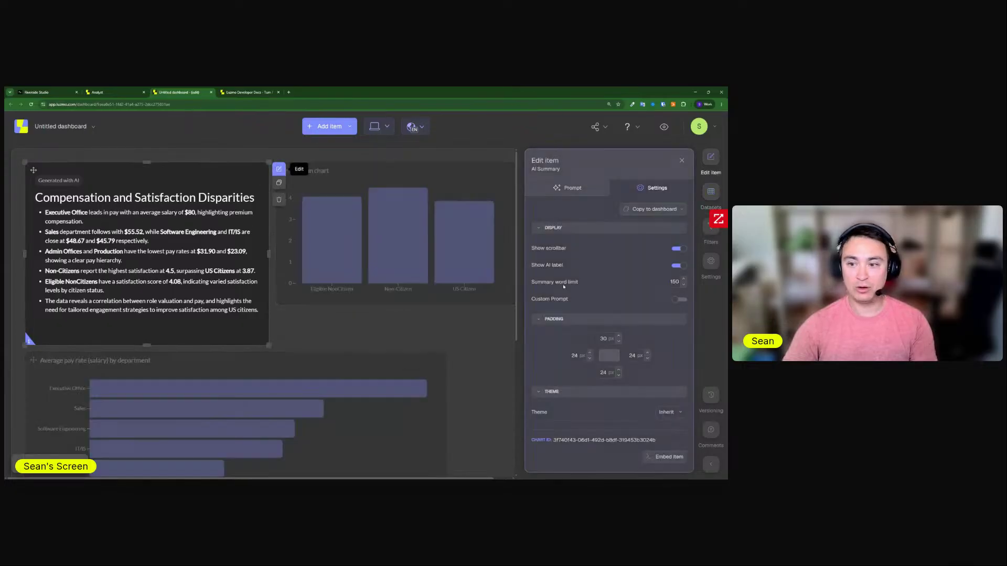
{"action": "left_click", "coordinate": [676, 300]}
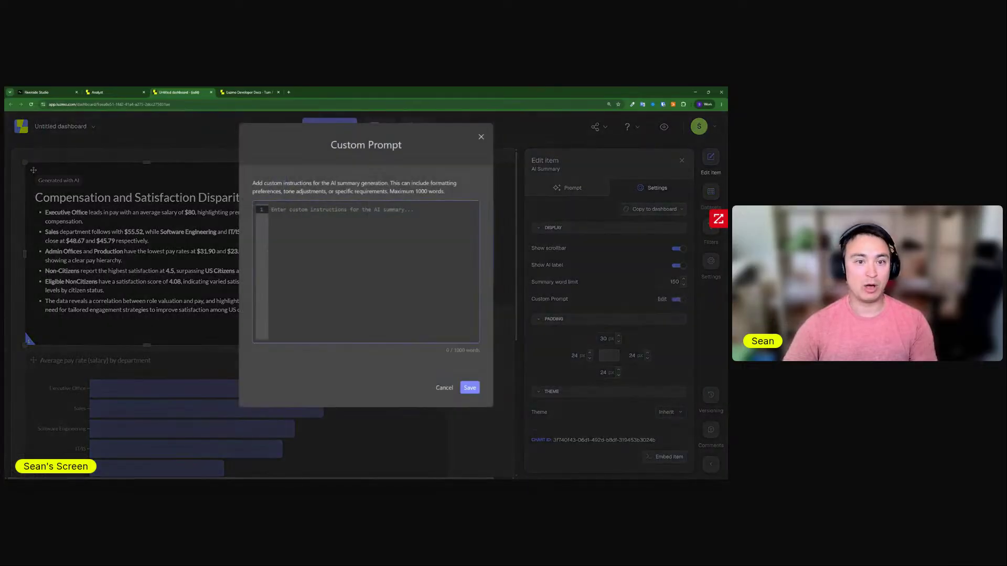
{"action": "type", "text": "Use a fun tone. Summarize with"}
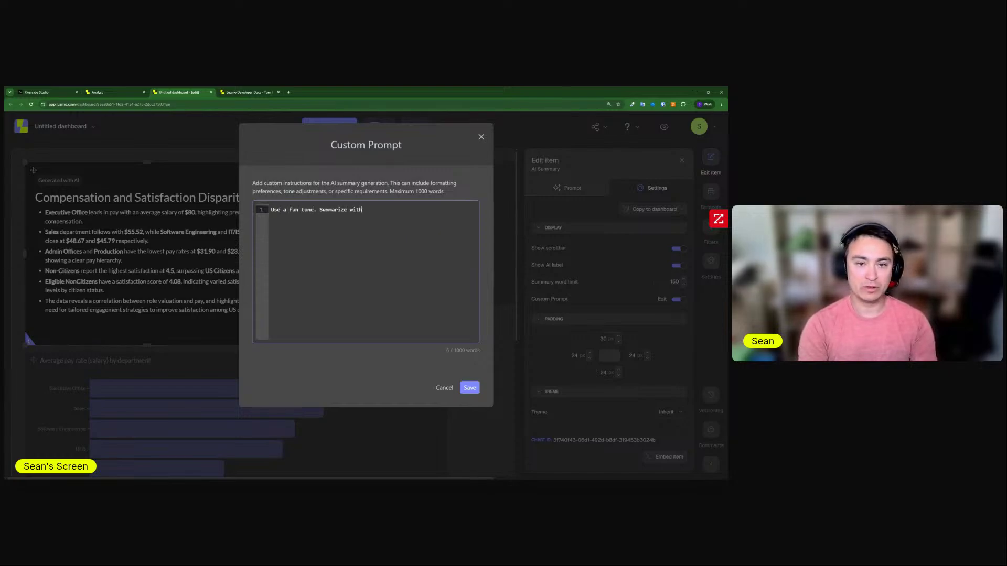
{"action": "type", "text": "ints"}
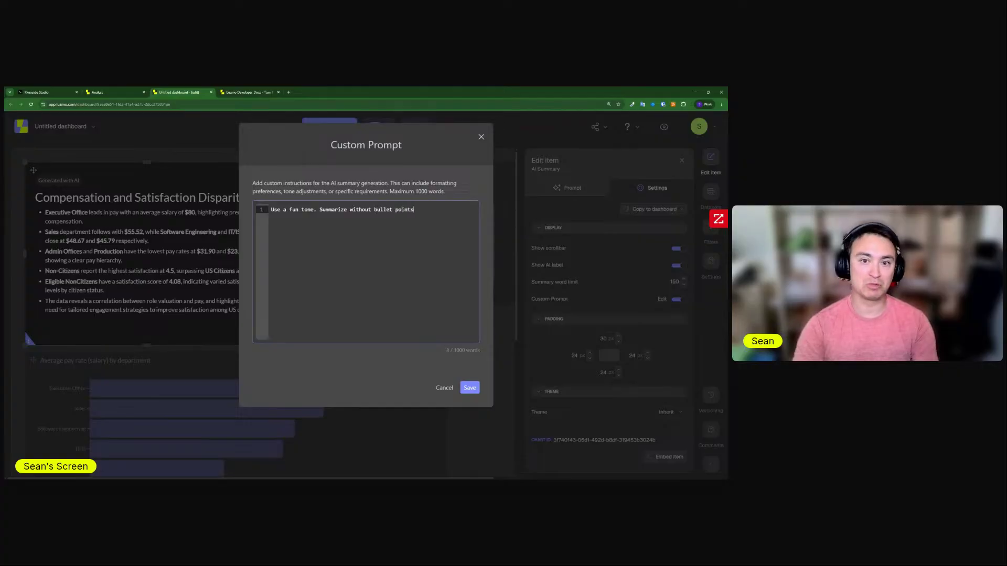
{"action": "left_click", "coordinate": [470, 388]}
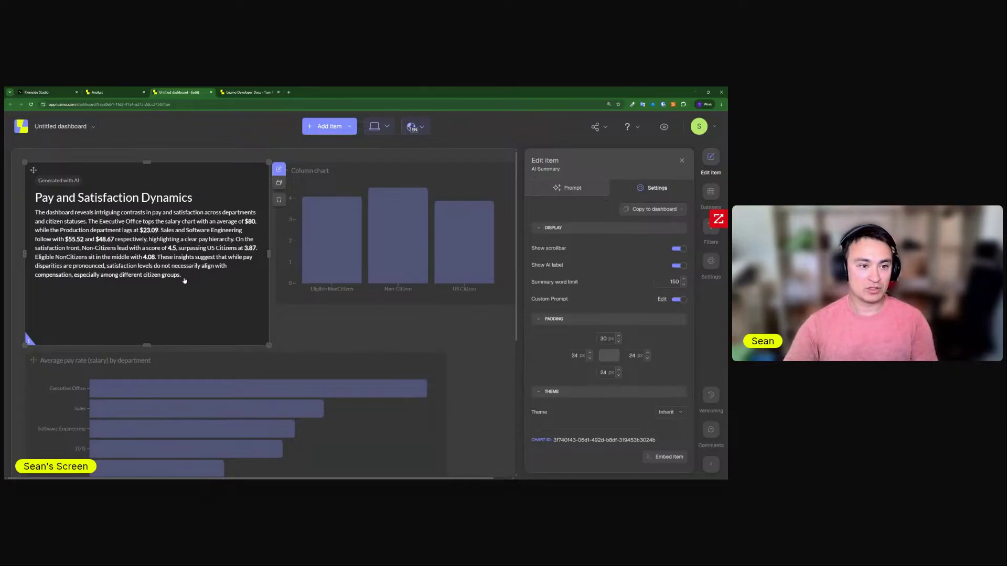
{"action": "left_click", "coordinate": [338, 331]}
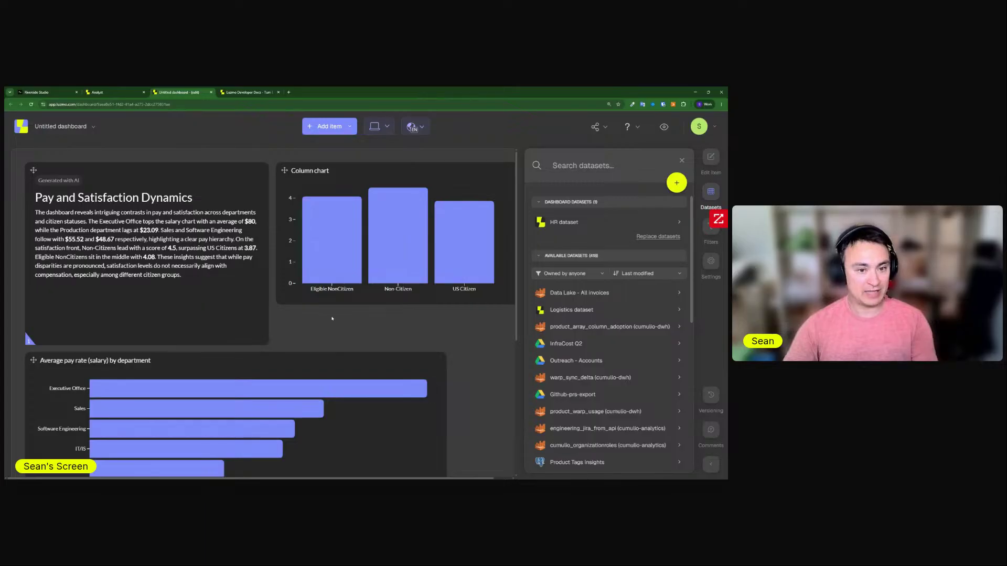
Narrow the average pay rate bar chart to about half width and extend the column chart's height to match the AI summary
{"action": "scroll", "coordinate": [315, 328], "scroll_direction": "down", "scroll_amount": 1}
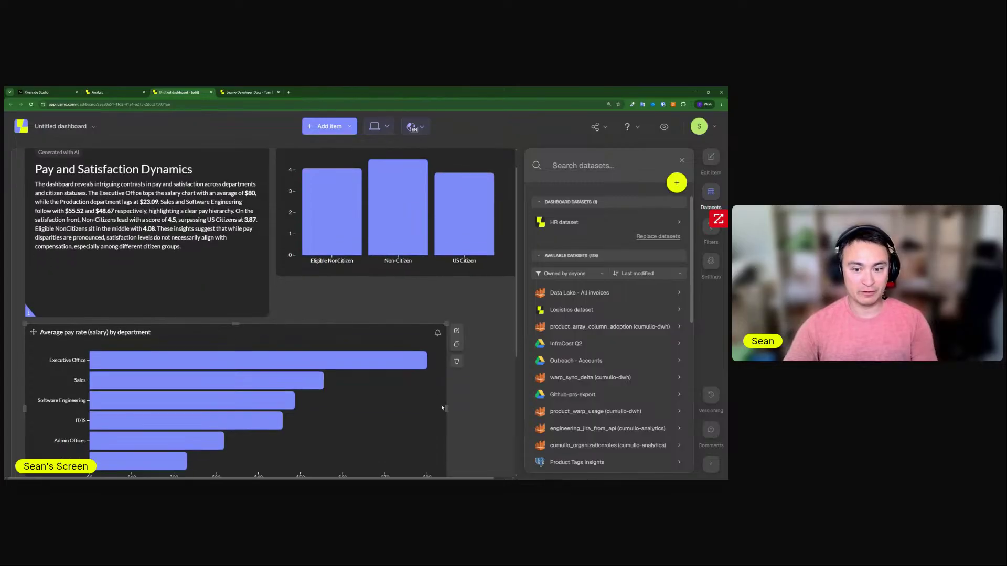
{"action": "left_click_drag", "start_coordinate": [445, 408], "coordinate": [258, 408]}
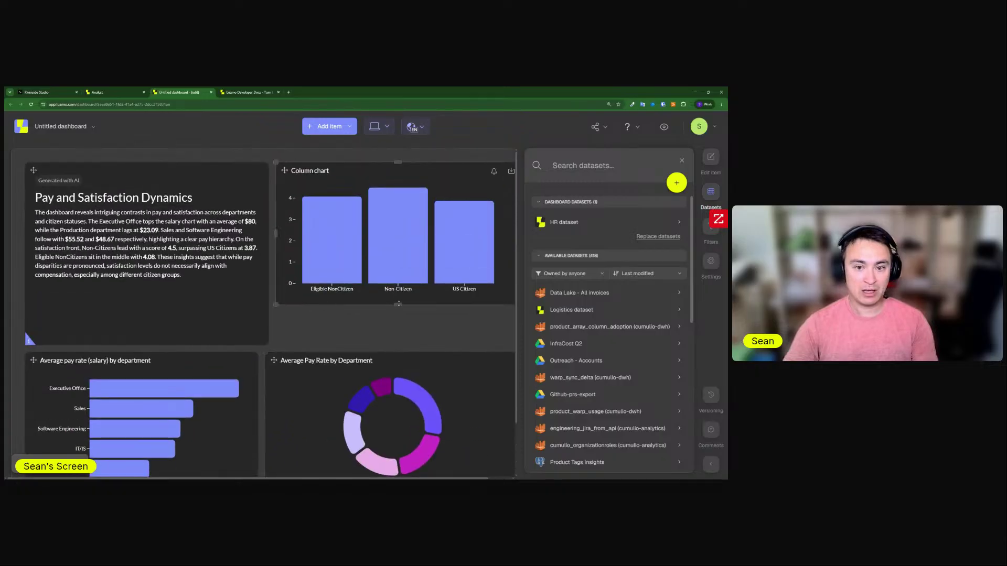
{"action": "left_click_drag", "start_coordinate": [398, 303], "coordinate": [398, 338]}
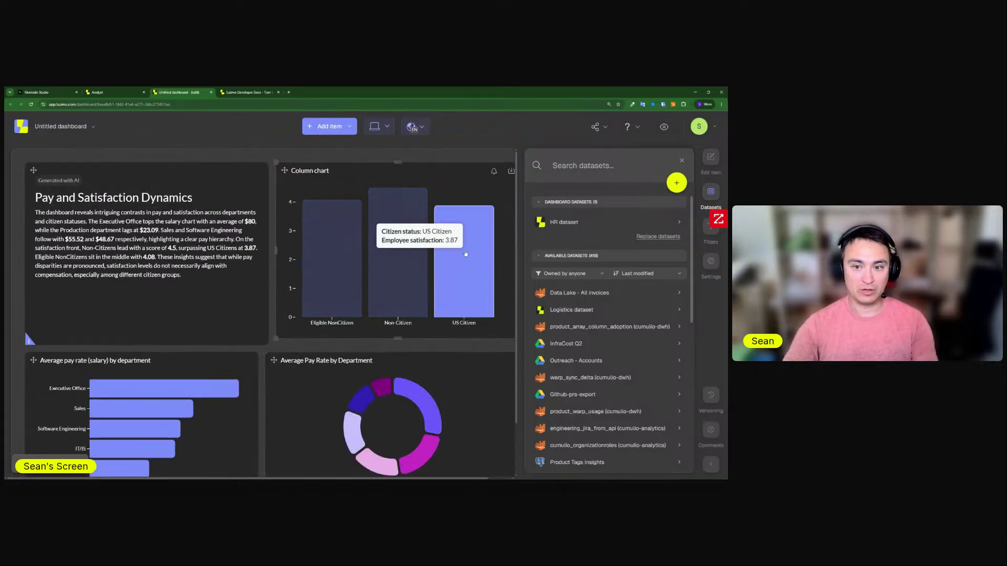
Filter the dashboard to Non-Citizen employees from the column chart and review the other charts and the AI summary
{"action": "left_click", "coordinate": [403, 252]}
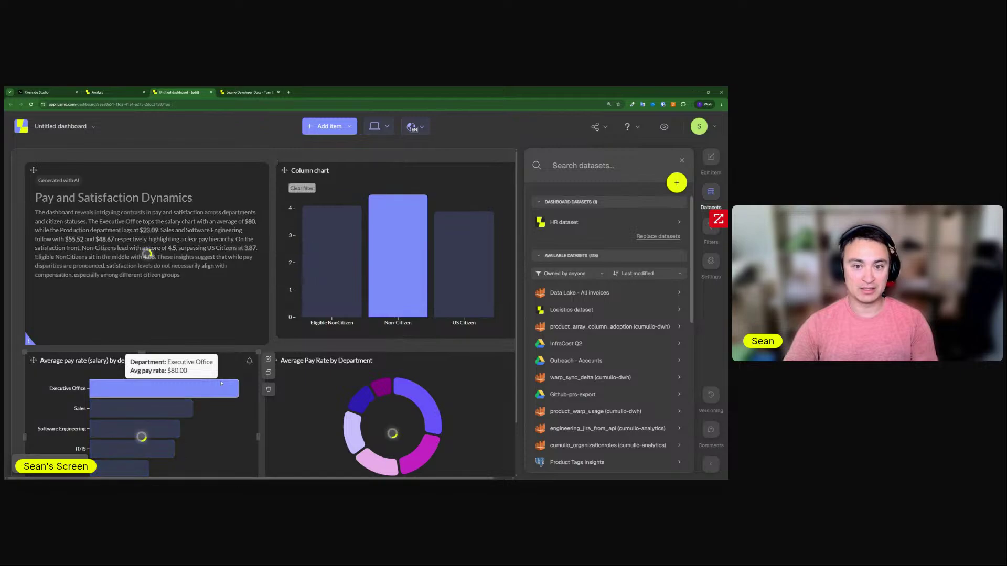
{"action": "mouse_move", "coordinate": [391, 268]}
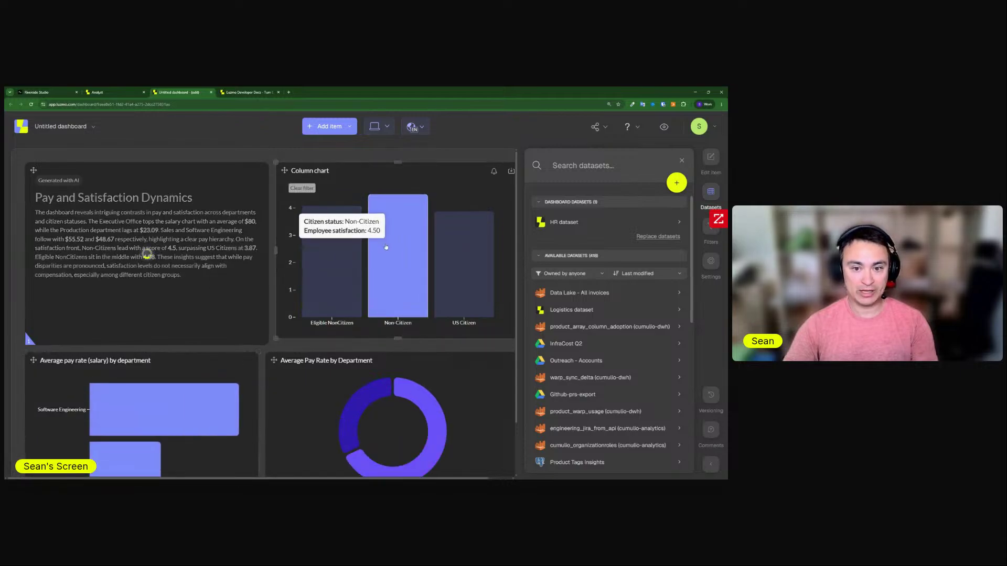
{"action": "scroll", "coordinate": [382, 241], "scroll_direction": "down", "scroll_amount": 2}
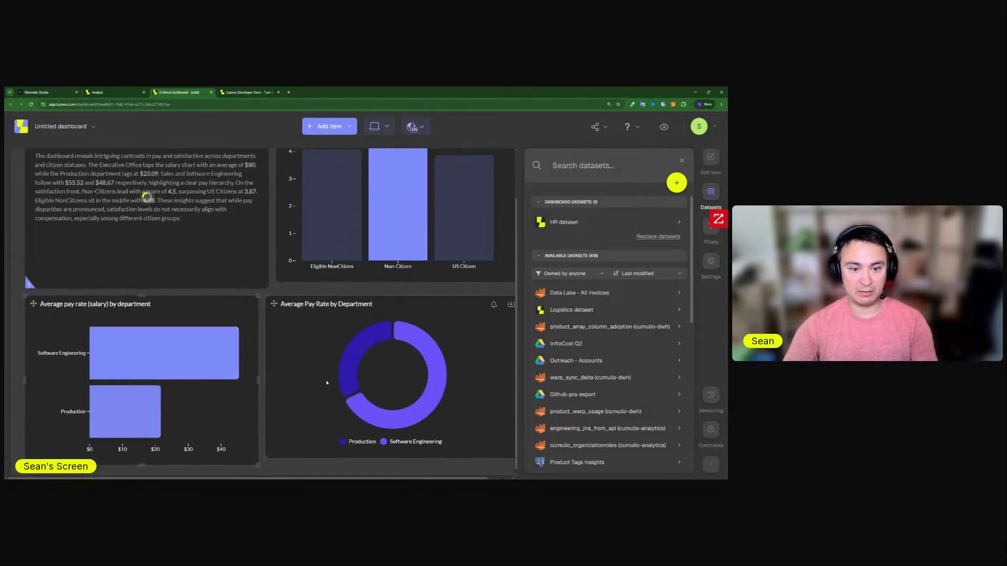
{"action": "scroll", "coordinate": [220, 378], "scroll_direction": "up", "scroll_amount": 2}
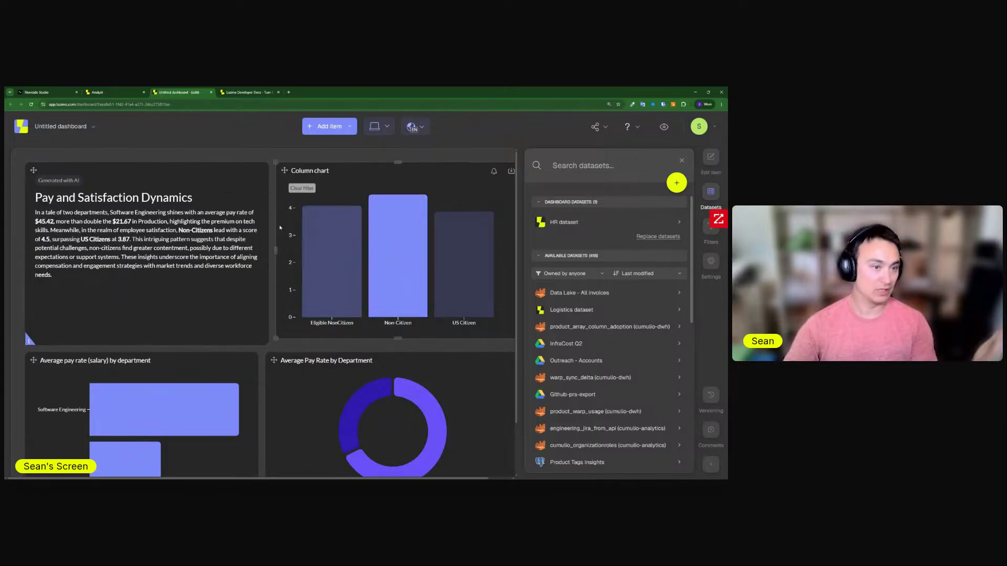
{"action": "scroll", "coordinate": [247, 393], "scroll_direction": "down", "scroll_amount": 2}
{"action": "scroll", "coordinate": [225, 342], "scroll_direction": "up", "scroll_amount": 2}
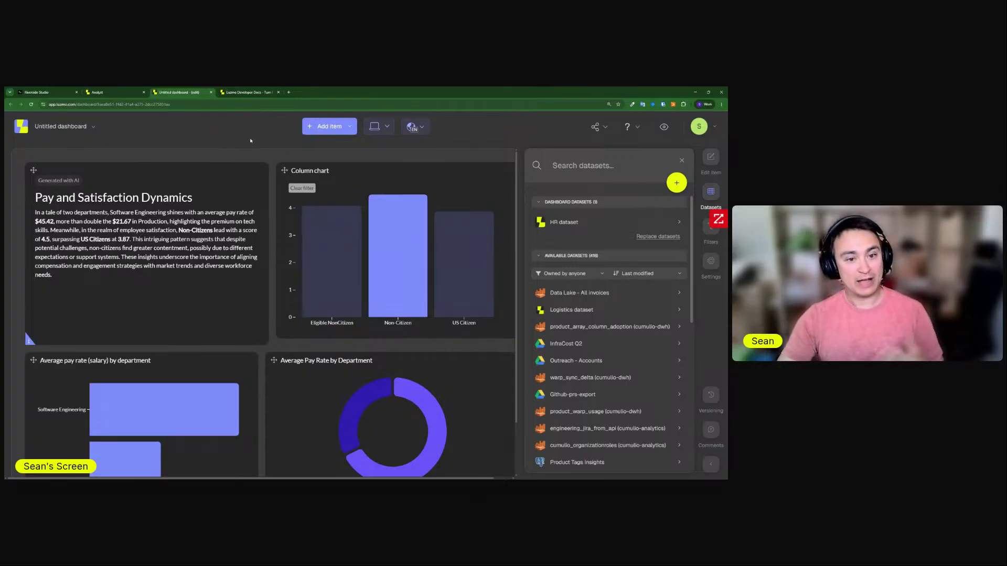
{"action": "left_click", "coordinate": [288, 94]}
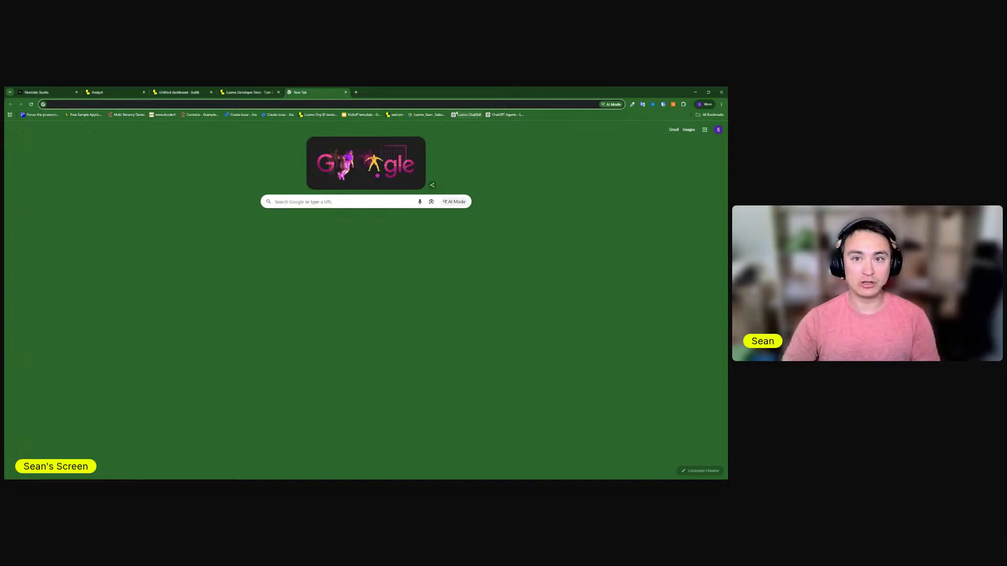
{"action": "left_click", "coordinate": [345, 93]}
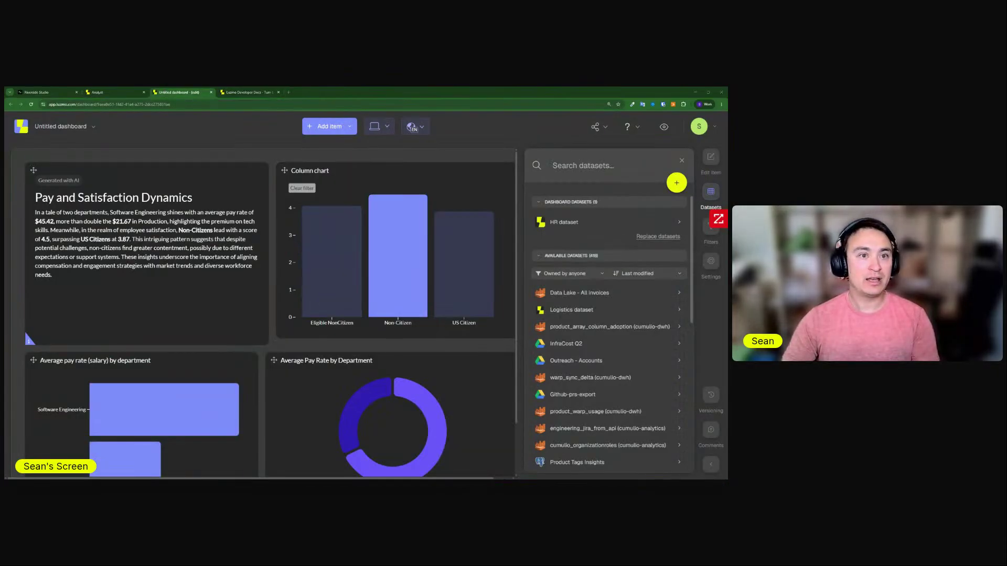
{"action": "left_click", "coordinate": [289, 93]}
{"action": "type", "text": "https://demo-app.luzmo.com/login"}
{"action": "key", "text": "Return"}
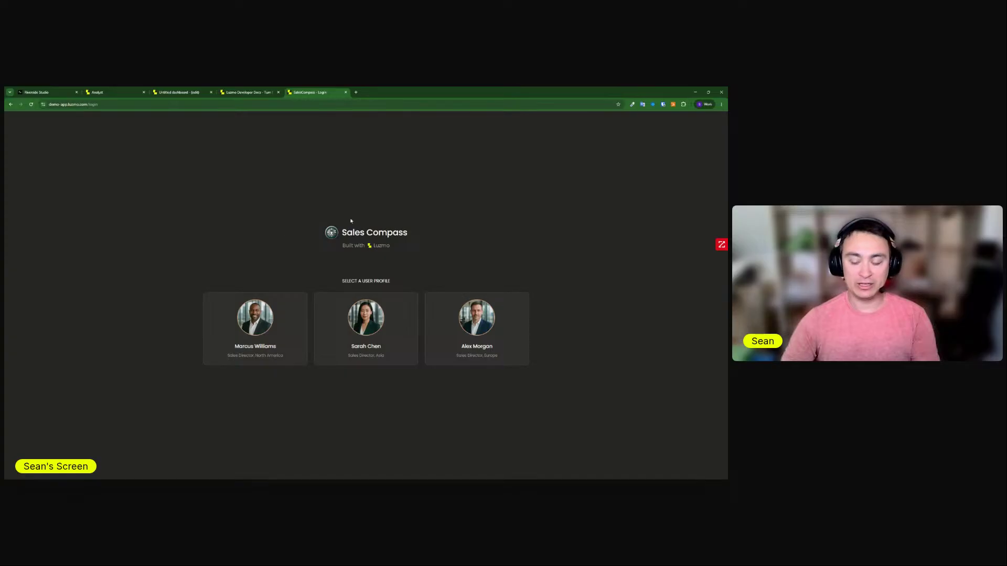
{"action": "key", "text": "ctrl+plus"}
{"action": "key", "text": "ctrl+plus"}
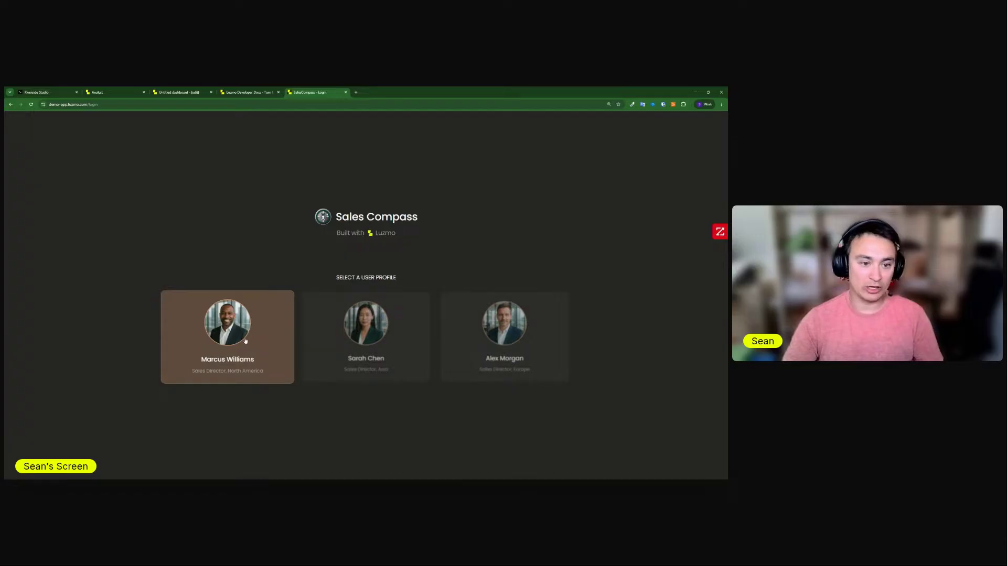
{"action": "left_click", "coordinate": [216, 347]}
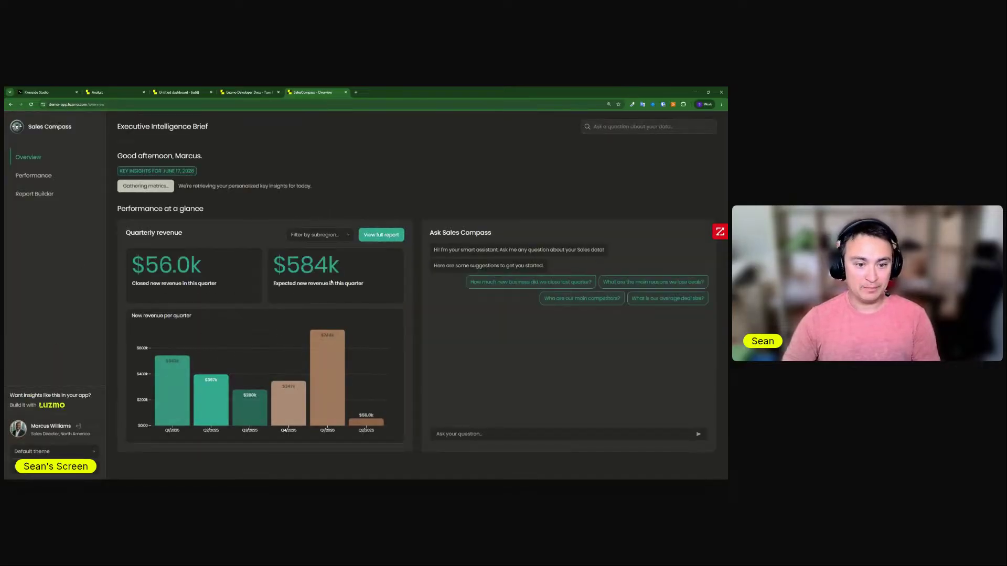
Ask the Sales Compass assistant "How are my sales last 4 quarters" and review its written insights and chart
{"action": "left_click_drag", "start_coordinate": [428, 233], "coordinate": [504, 230]}
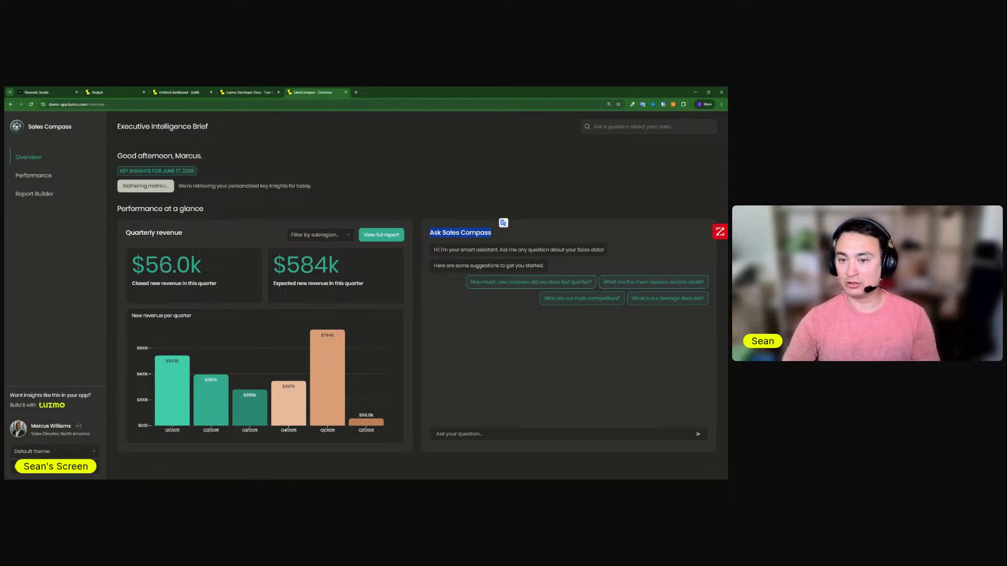
{"action": "left_click", "coordinate": [506, 234]}
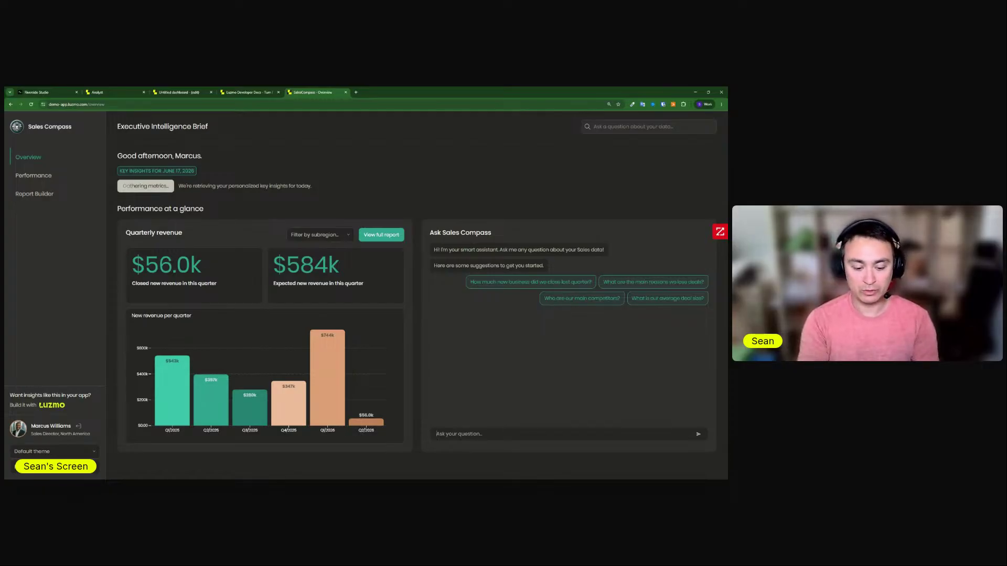
{"action": "type", "text": "How are my sa"}
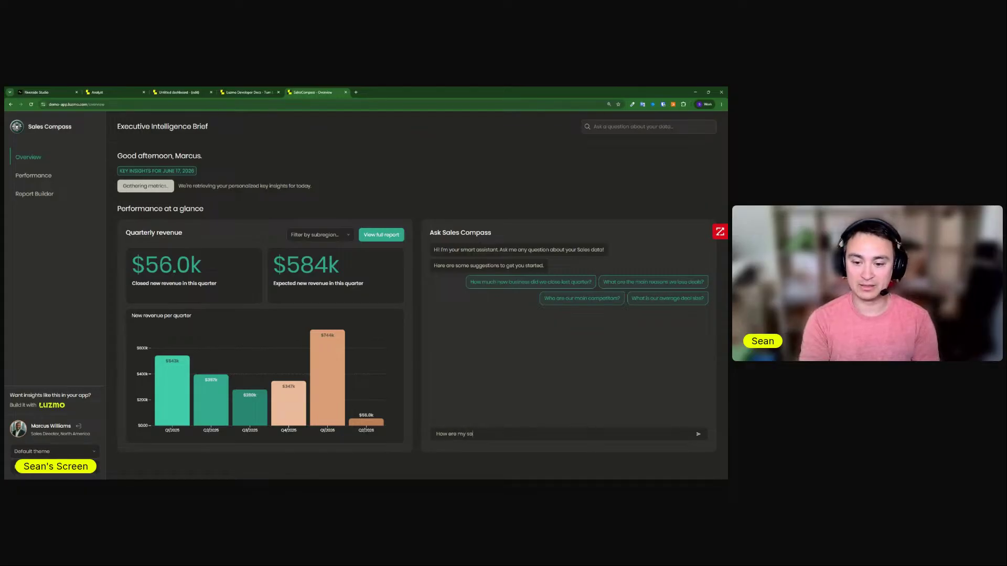
{"action": "type", "text": "les last 4 "}
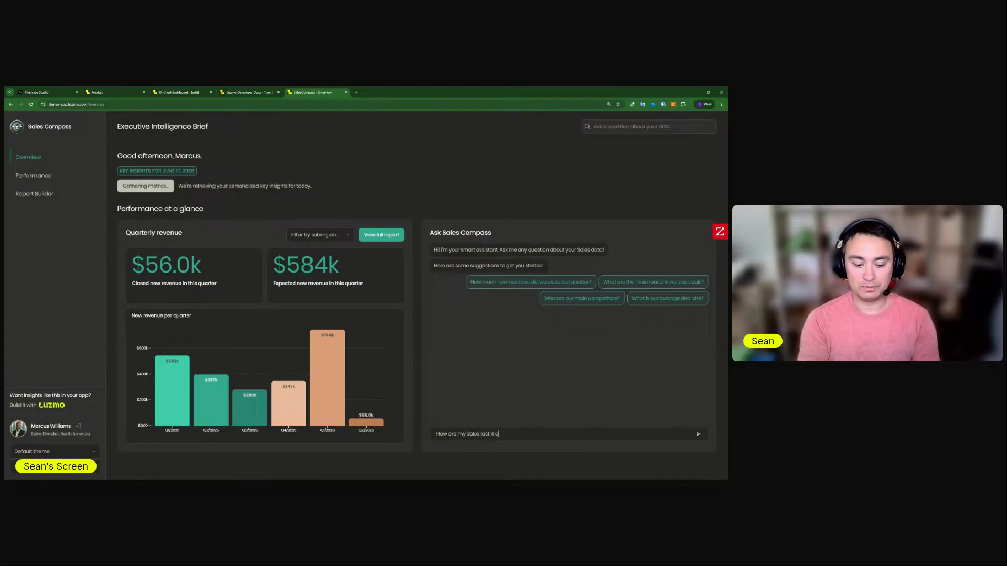
{"action": "type", "text": "quarters"}
{"action": "key", "text": "Return"}
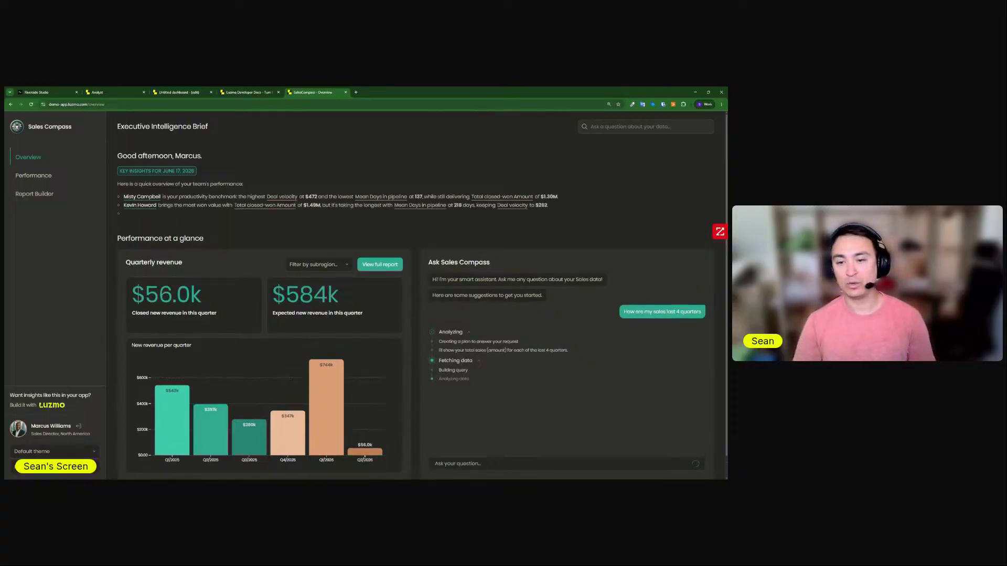
{"action": "scroll", "coordinate": [529, 371], "scroll_direction": "down", "scroll_amount": 2}
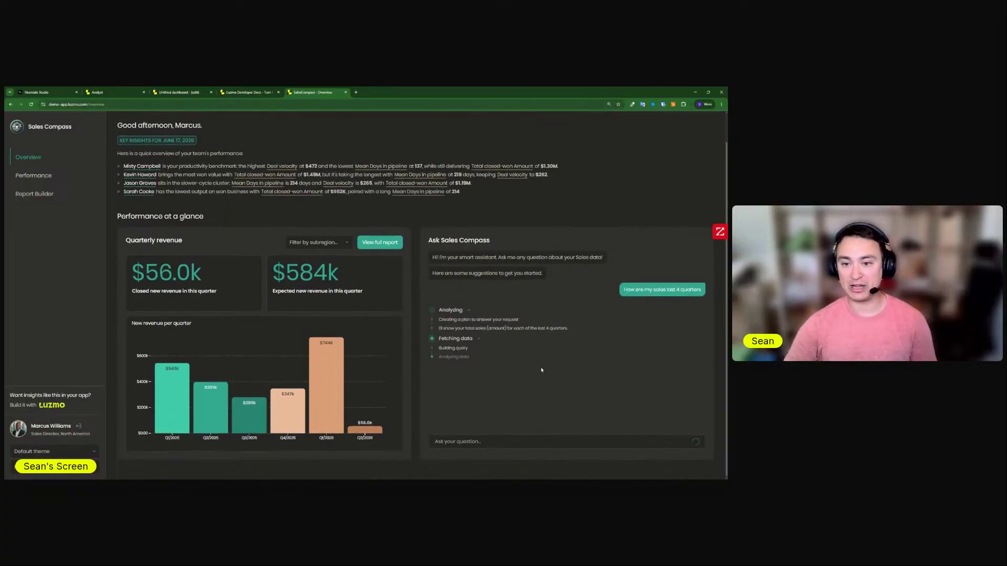
{"action": "scroll", "coordinate": [539, 364], "scroll_direction": "down", "scroll_amount": 1}
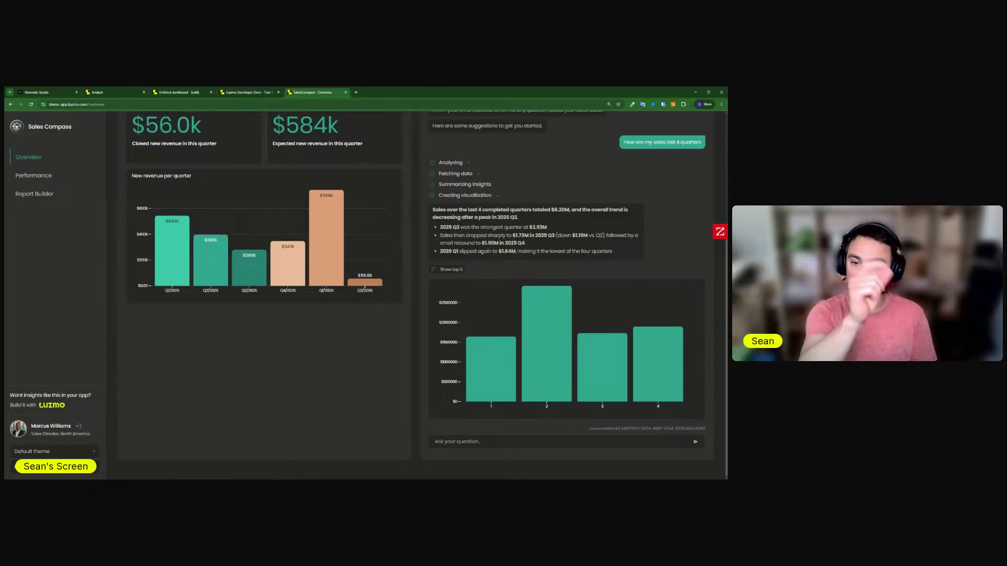
{"action": "scroll", "coordinate": [414, 293], "scroll_direction": "up", "scroll_amount": 2}
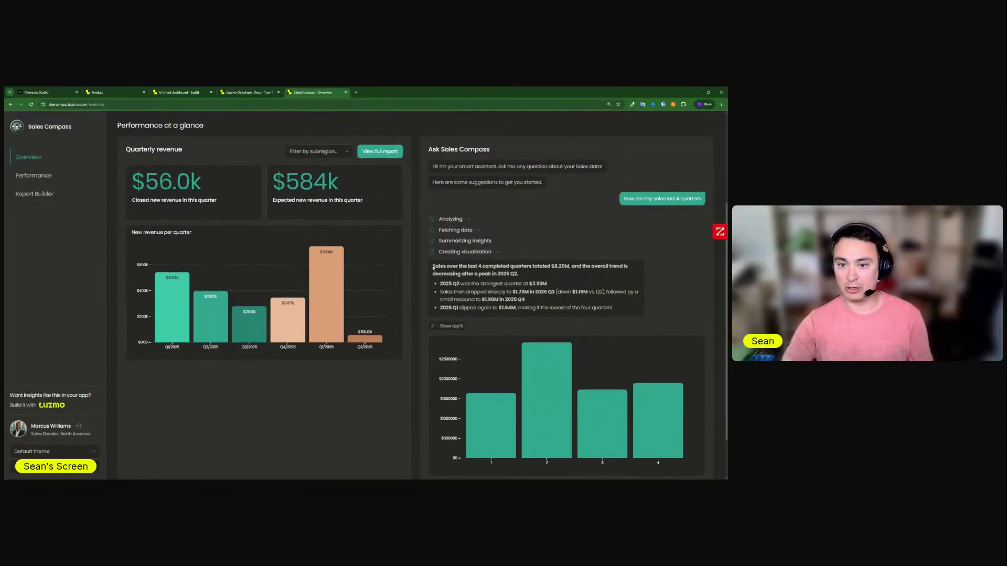
{"action": "left_click_drag", "start_coordinate": [433, 268], "coordinate": [624, 312]}
{"action": "left_click", "coordinate": [624, 312]}
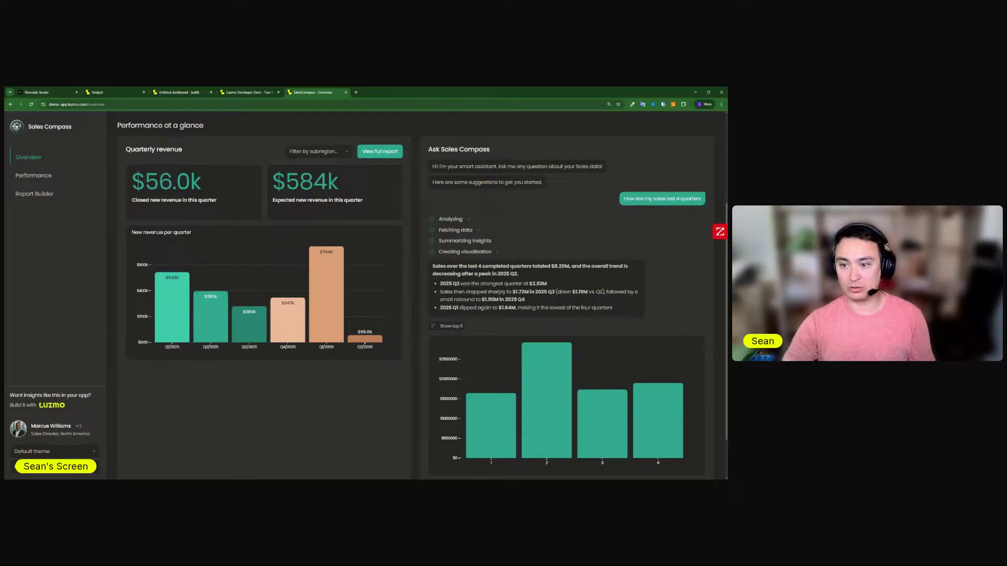
Review the assistant's answer and chart, the key insights and the quarterly revenue figures on the overview page
{"action": "scroll", "coordinate": [613, 312], "scroll_direction": "down", "scroll_amount": 2}
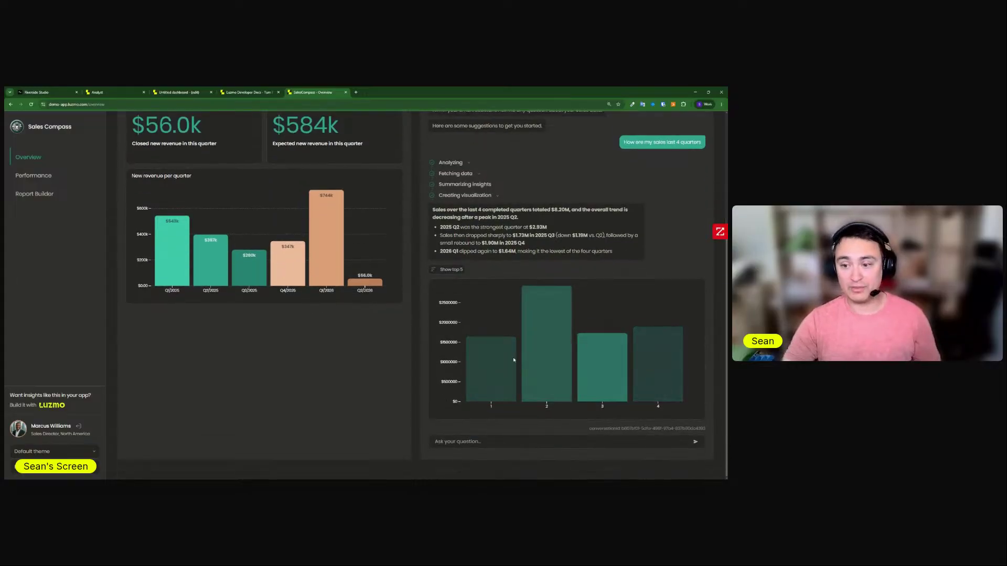
{"action": "scroll", "coordinate": [546, 357], "scroll_direction": "up", "scroll_amount": 7}
{"action": "scroll", "coordinate": [517, 308], "scroll_direction": "down", "scroll_amount": 1}
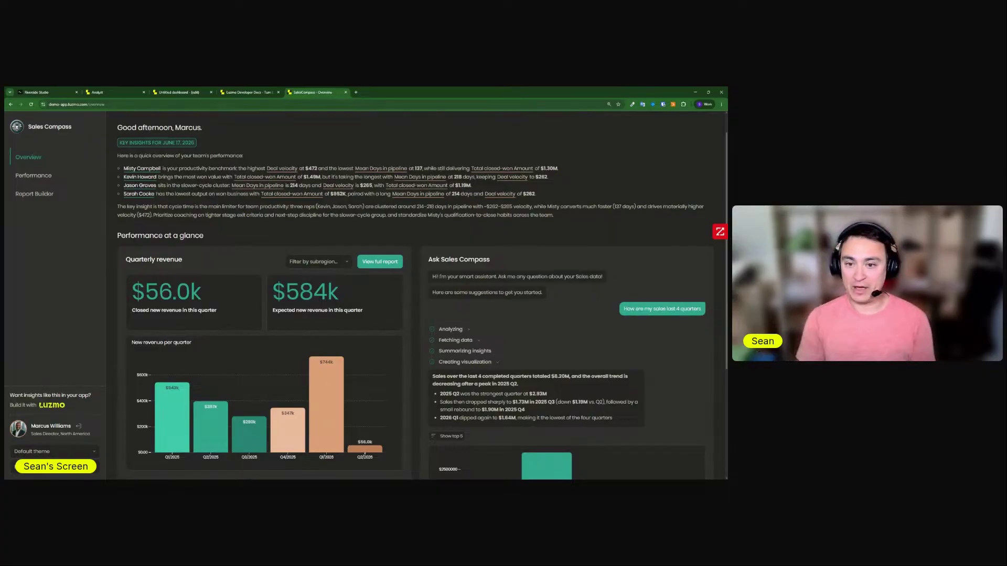
{"action": "scroll", "coordinate": [414, 293], "scroll_direction": "down", "scroll_amount": 3}
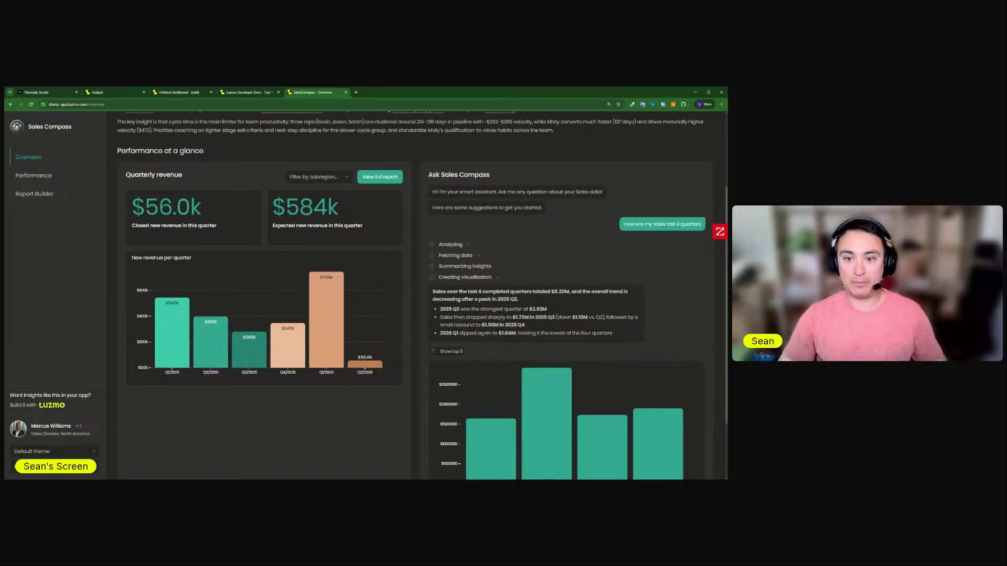
{"action": "scroll", "coordinate": [520, 260], "scroll_direction": "up", "scroll_amount": 3}
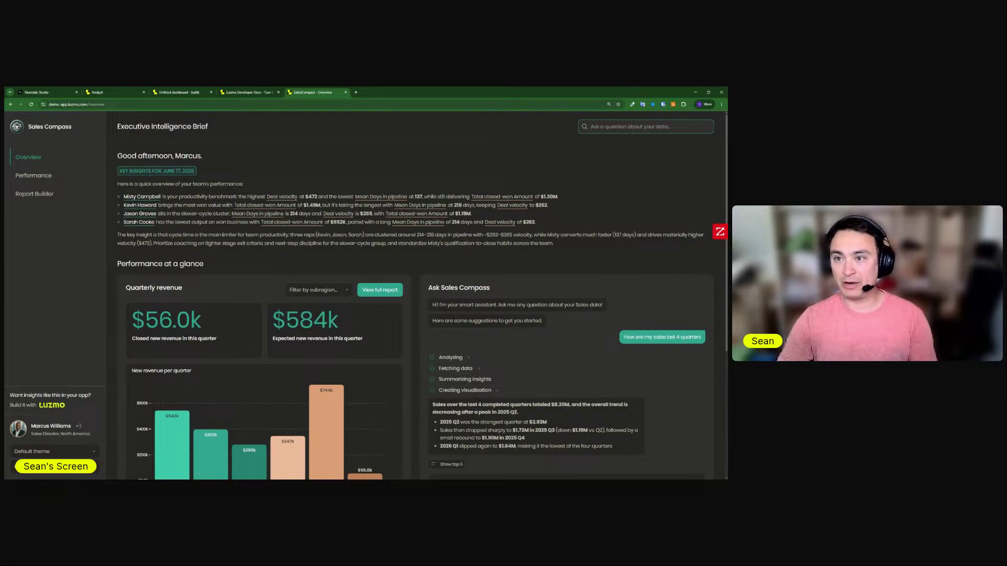
Enlarge the page, ask the Executive Intelligence Brief search "who is my top salesperson", read the answer and dismiss it
{"action": "key", "text": "ctrl+plus"}
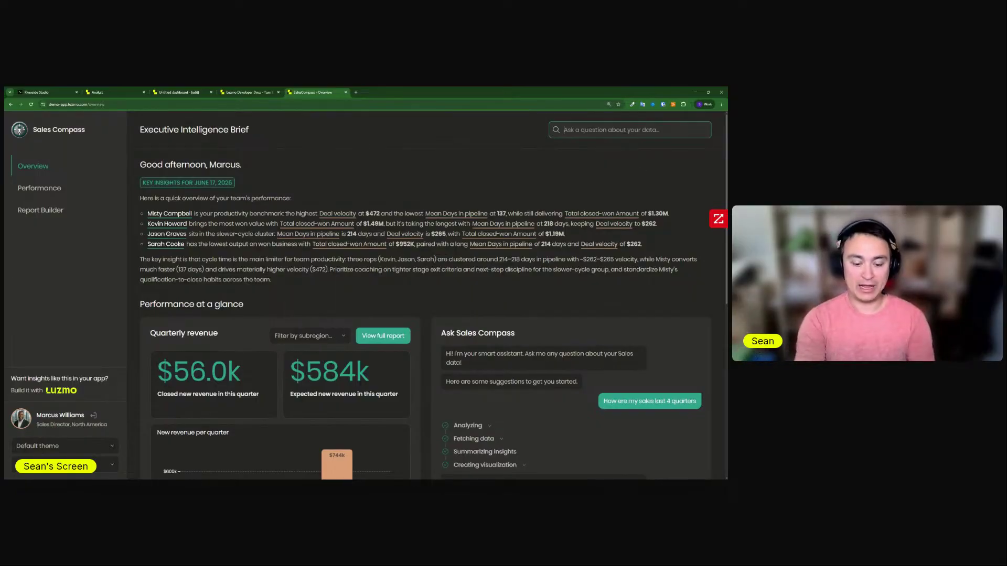
{"action": "type", "text": "who is me"}
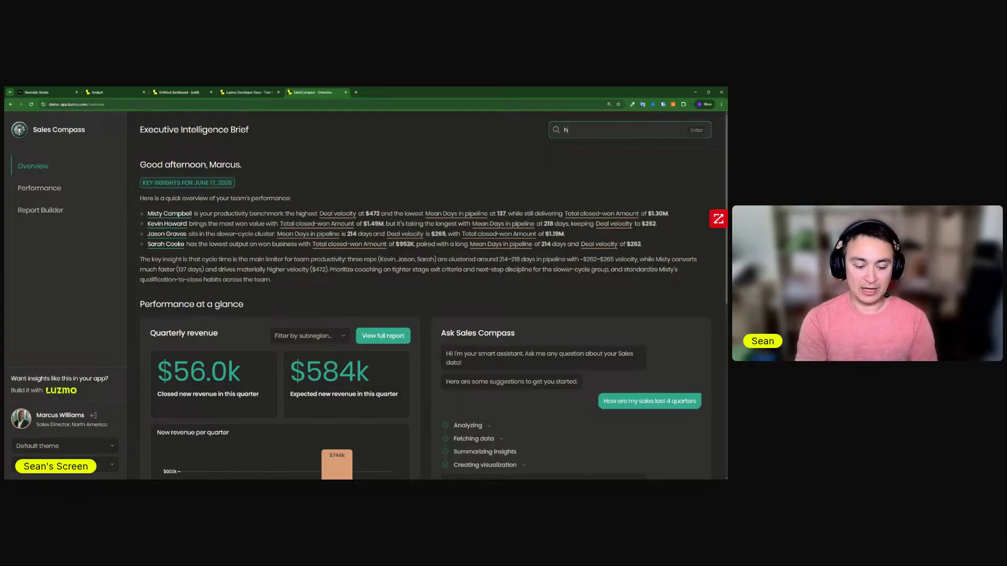
{"action": "key", "text": "BackSpace"}
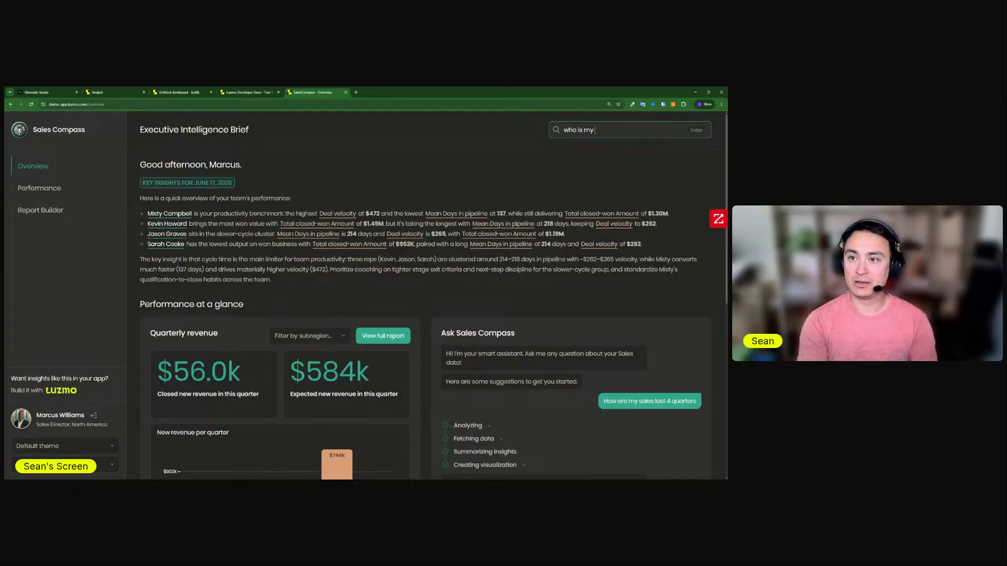
{"action": "type", "text": "y top salespoe"}
{"action": "key", "text": "BackSpace"}
{"action": "key", "text": "BackSpace"}
{"action": "type", "text": "erson"}
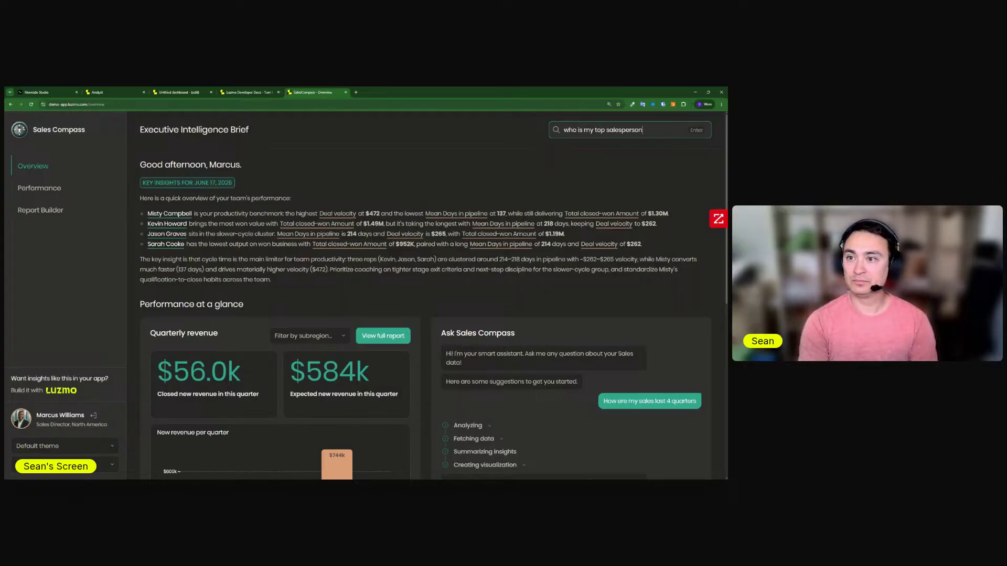
{"action": "key", "text": "Return"}
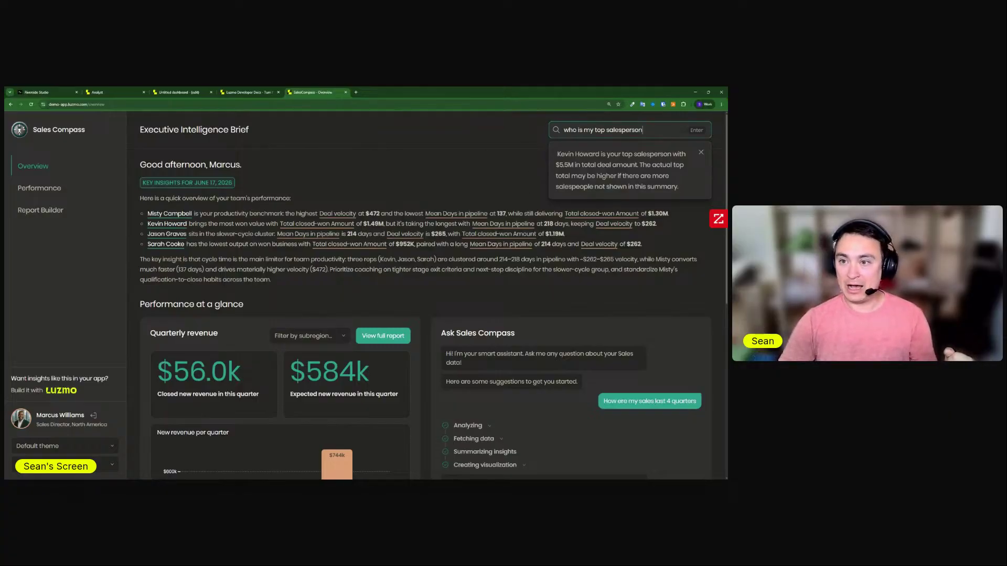
{"action": "left_click_drag", "start_coordinate": [556, 153], "coordinate": [672, 187]}
{"action": "left_click", "coordinate": [681, 190]}
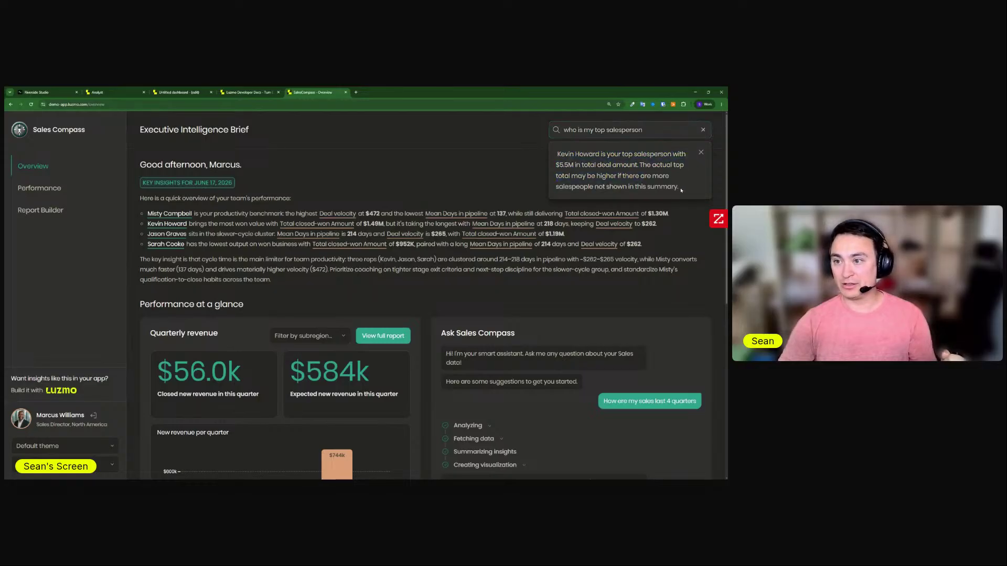
{"action": "left_click", "coordinate": [702, 152]}
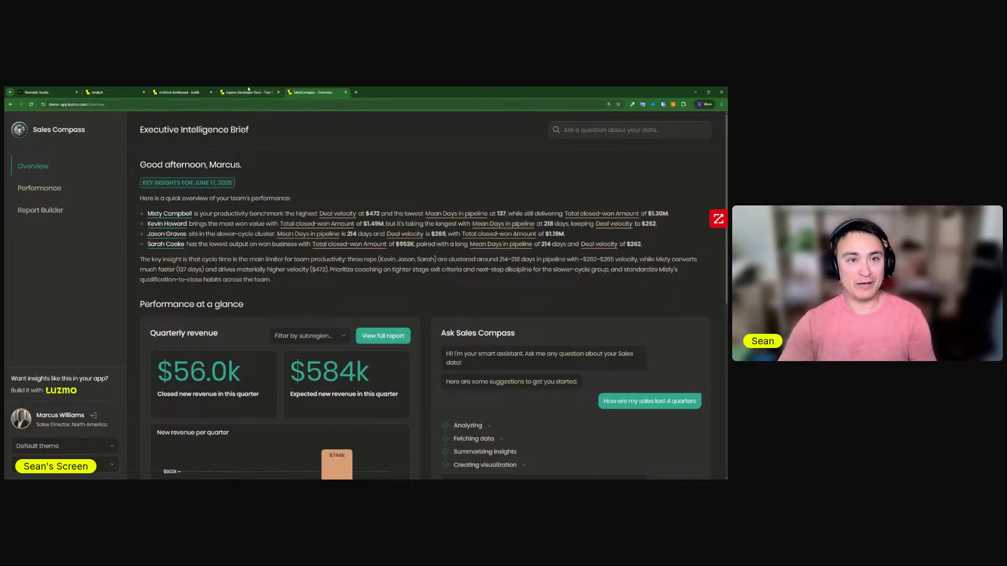
Switch to the Untitled dashboard in Luzmo and enable Luzmo IQ Chat in its embedding options
{"action": "left_click", "coordinate": [178, 93]}
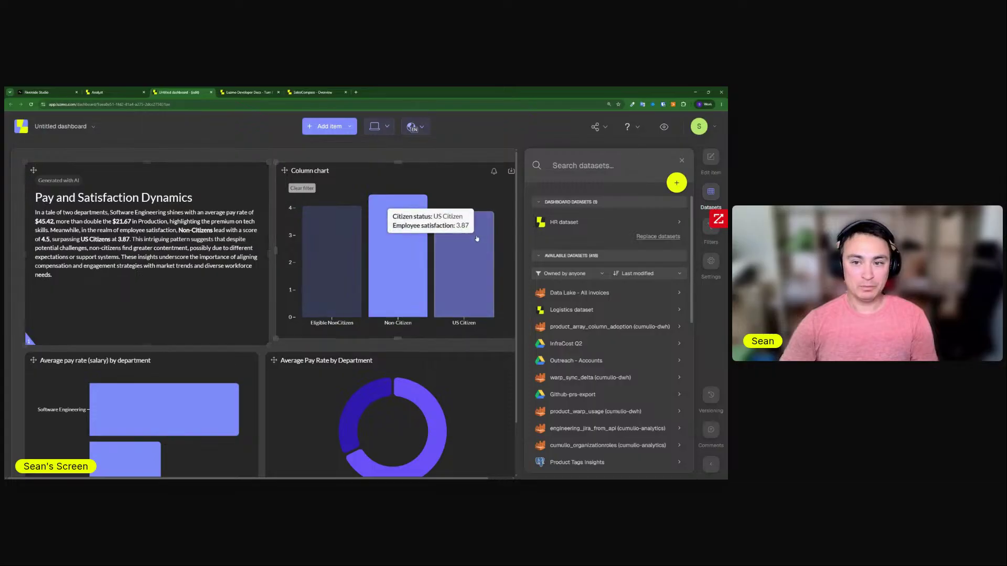
{"action": "left_click", "coordinate": [682, 160]}
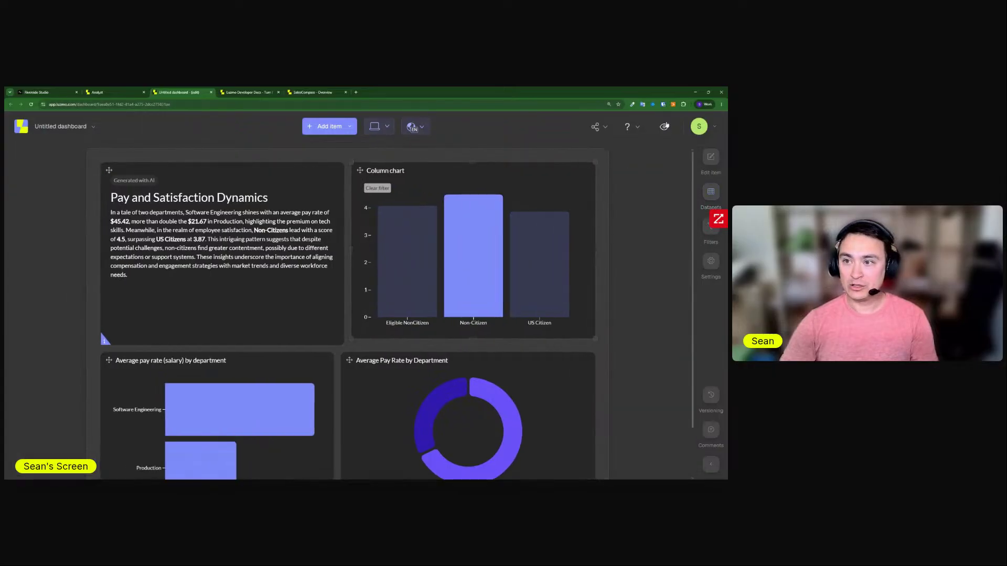
{"action": "left_click", "coordinate": [710, 262]}
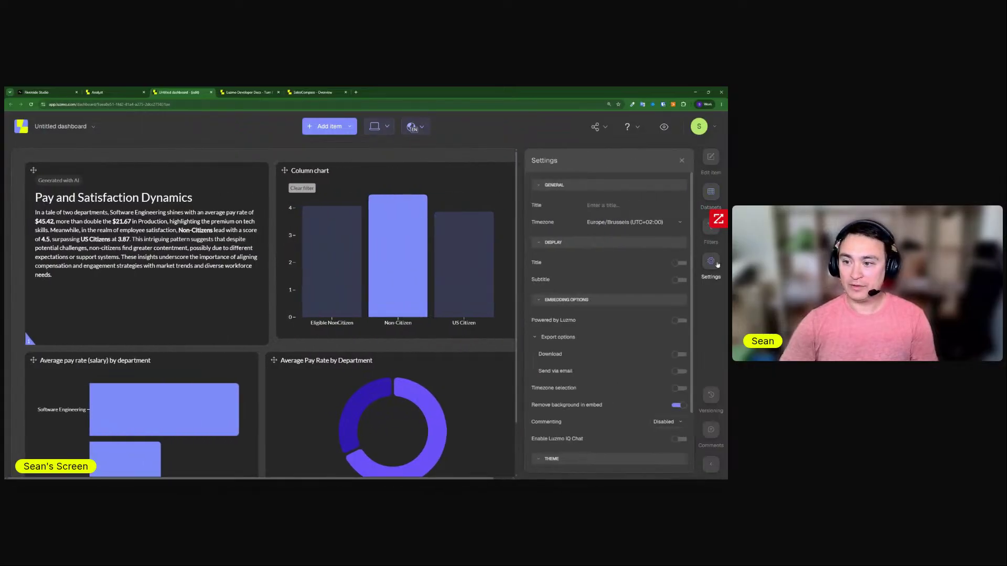
{"action": "scroll", "coordinate": [592, 316], "scroll_direction": "down", "scroll_amount": 2}
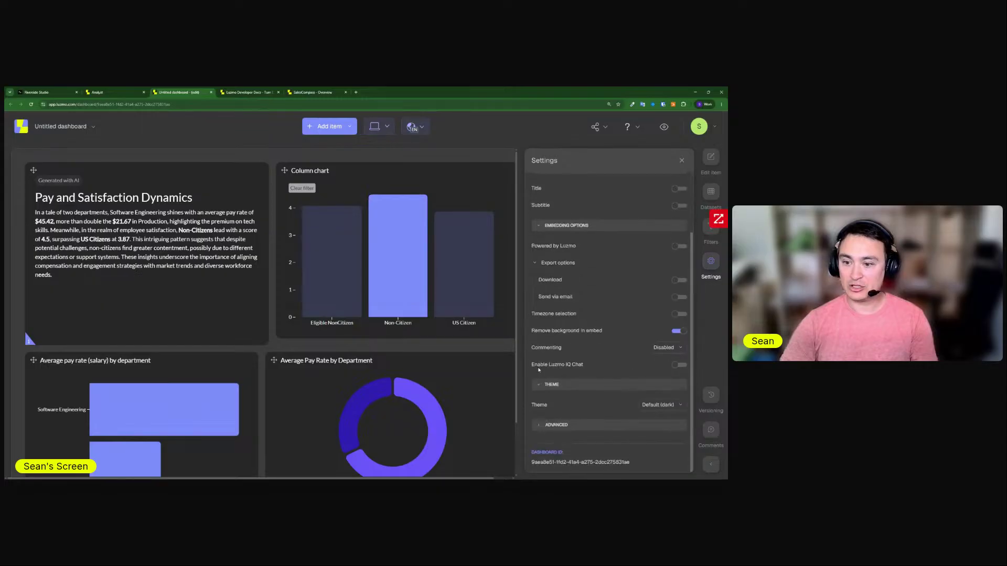
{"action": "left_click", "coordinate": [679, 366]}
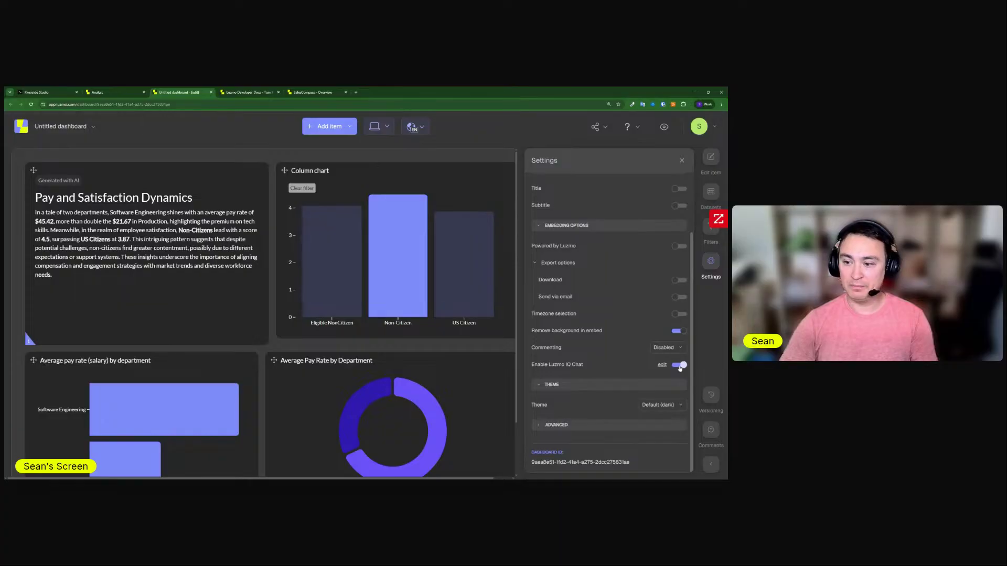
{"action": "left_click", "coordinate": [681, 160]}
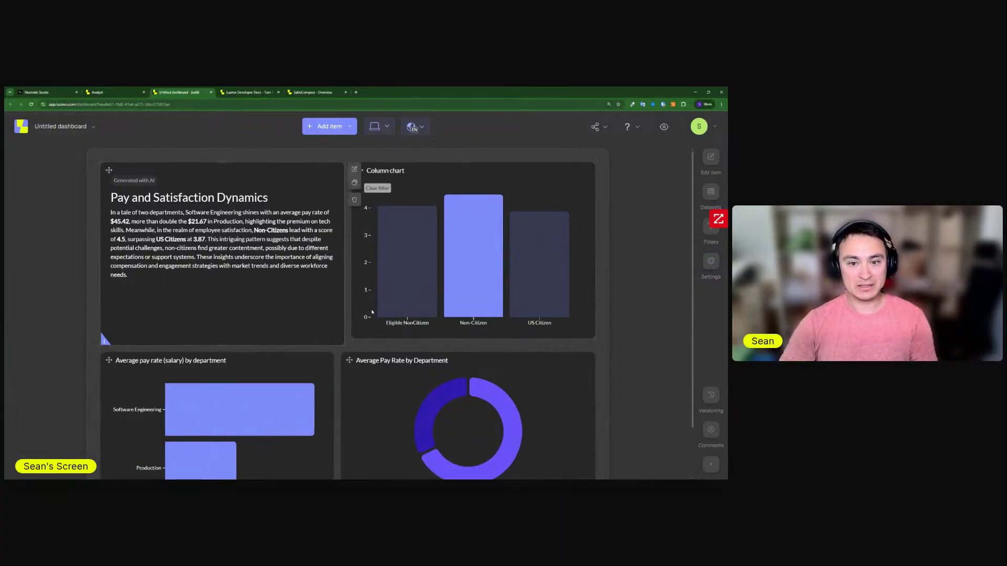
Preview the dashboard, have its embedded Analyst find key insights and read through the response
{"action": "left_click", "coordinate": [665, 127]}
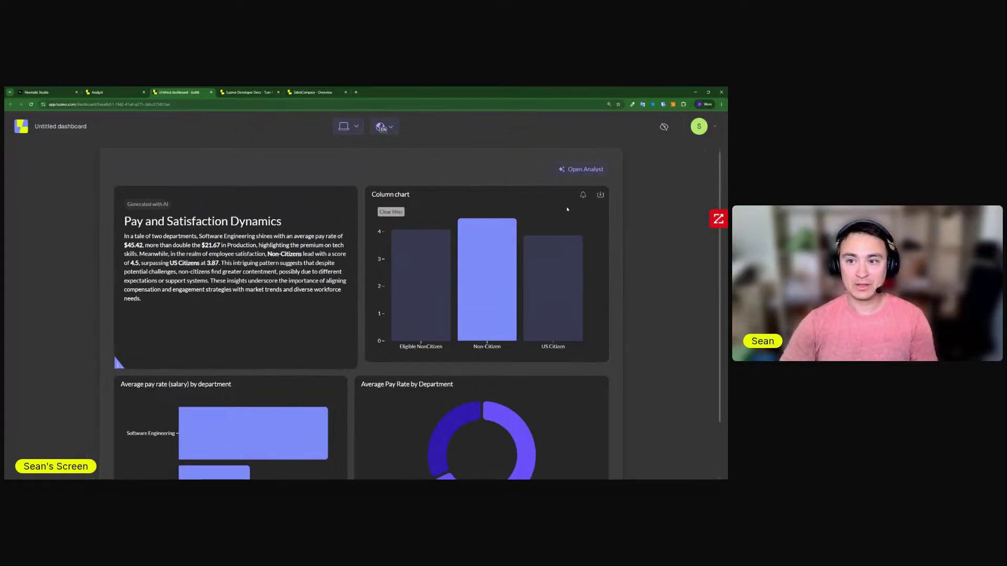
{"action": "left_click", "coordinate": [571, 172]}
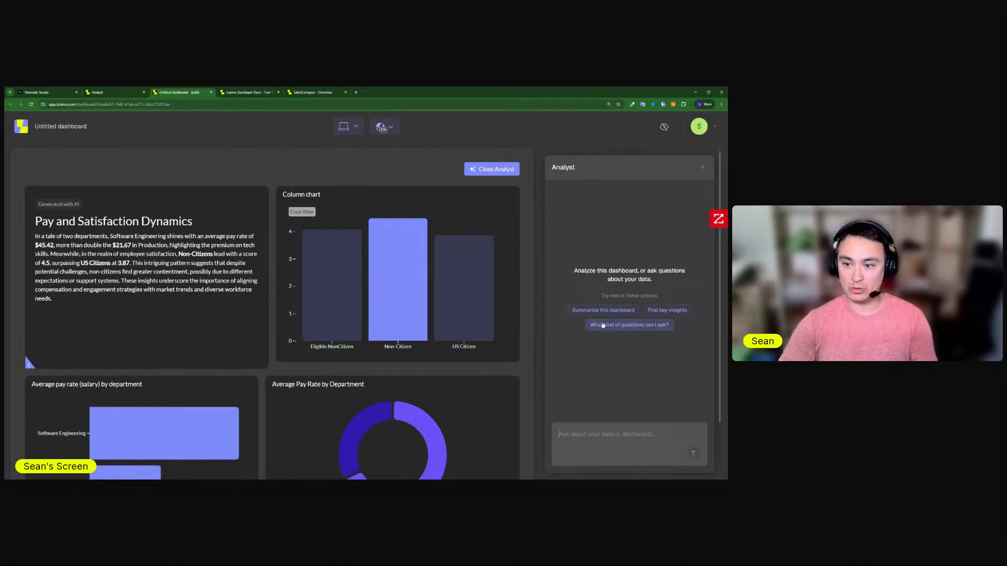
{"action": "left_click", "coordinate": [655, 311]}
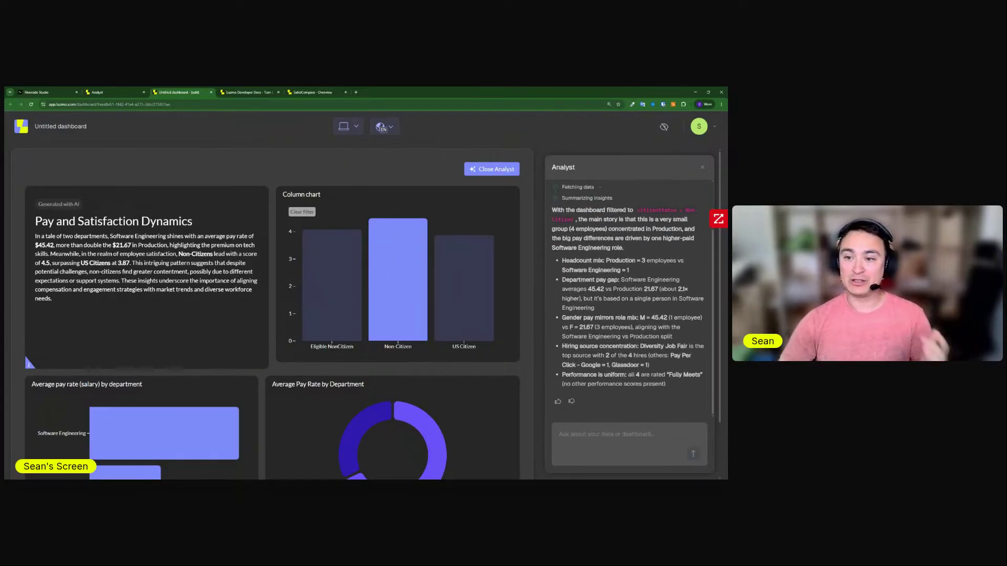
{"action": "scroll", "coordinate": [597, 264], "scroll_direction": "up", "scroll_amount": 2}
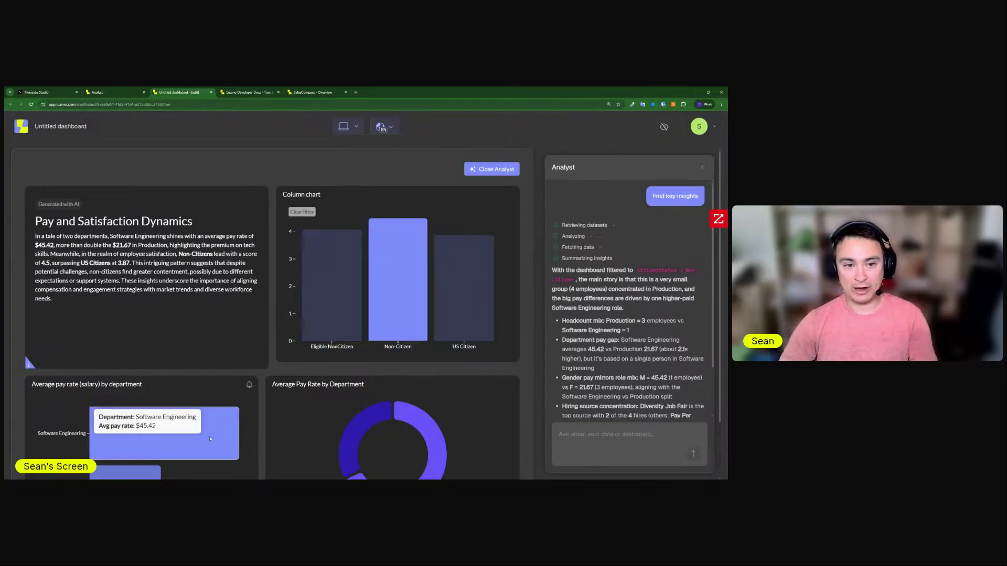
{"action": "mouse_move", "coordinate": [400, 323]}
{"action": "scroll", "coordinate": [629, 299], "scroll_direction": "down", "scroll_amount": 2}
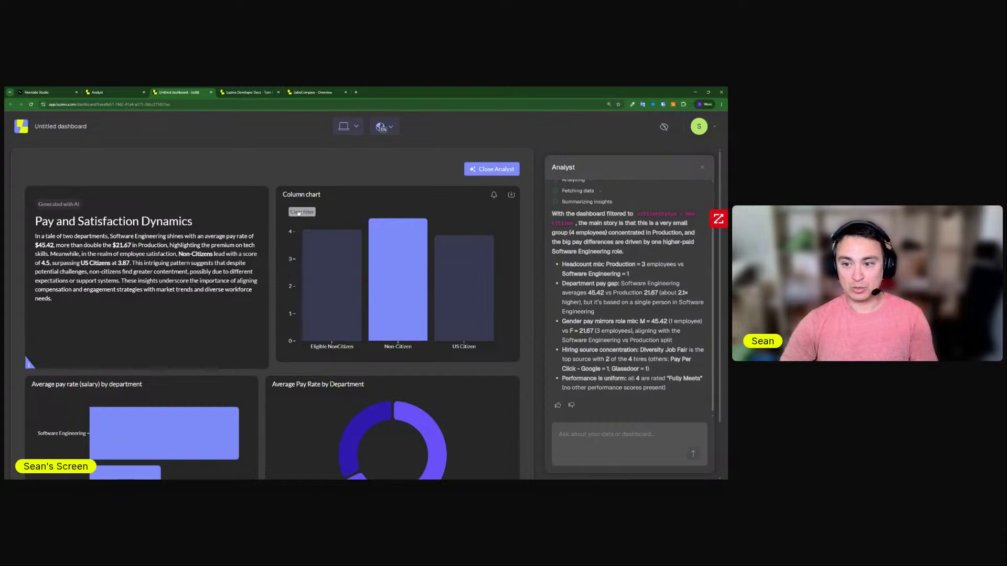
Go back to the Sales Compass overview and highlight the Ask Sales Compass heading
{"action": "left_click", "coordinate": [321, 94]}
{"action": "scroll", "coordinate": [487, 232], "scroll_direction": "down", "scroll_amount": 3}
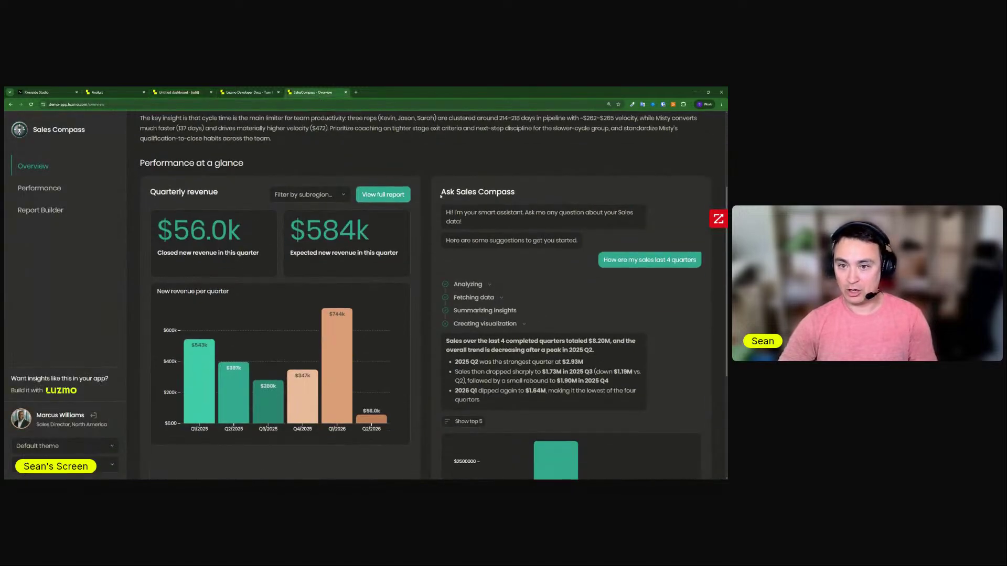
{"action": "left_click_drag", "start_coordinate": [441, 196], "coordinate": [528, 196]}
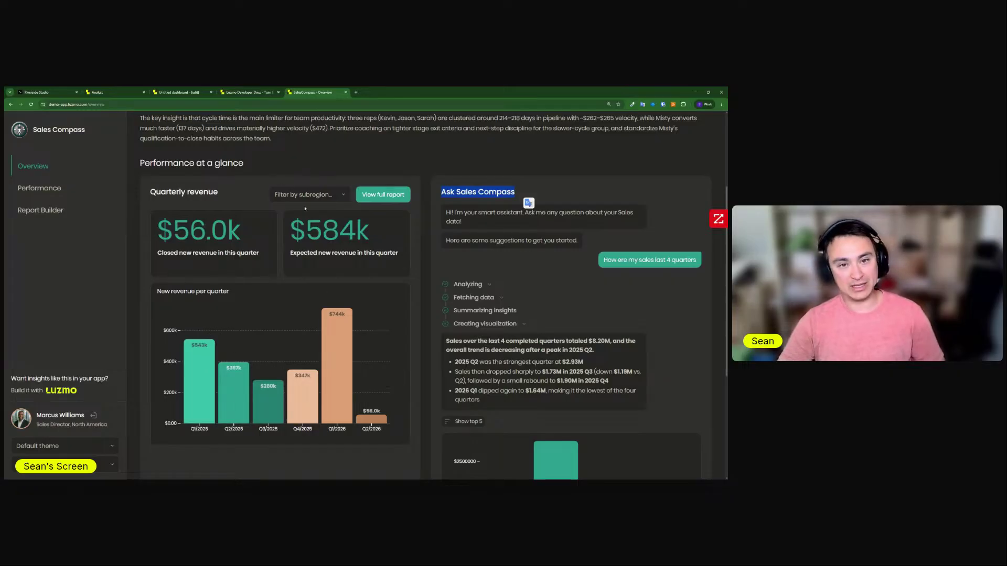
Return to the dashboard preview, clear the Non-Citizen filter on the column chart and review the refreshed charts and AI summary
{"action": "left_click", "coordinate": [190, 93]}
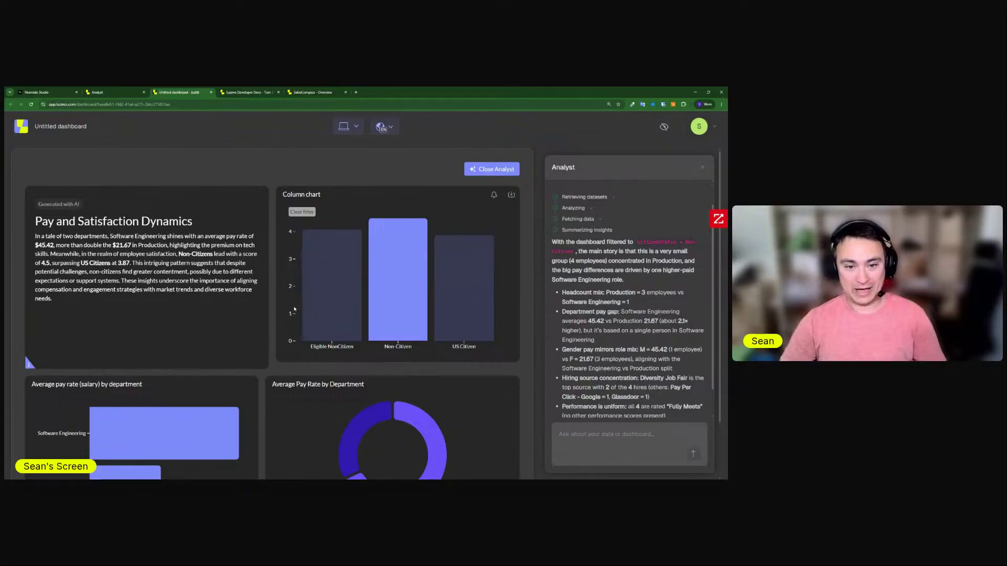
{"action": "scroll", "coordinate": [295, 310], "scroll_direction": "down", "scroll_amount": 1}
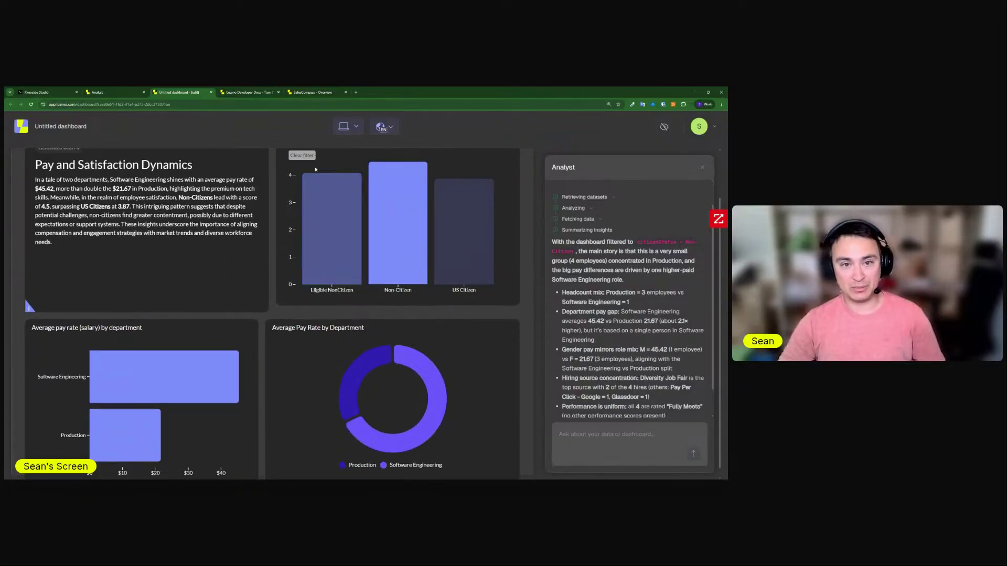
{"action": "left_click", "coordinate": [302, 156]}
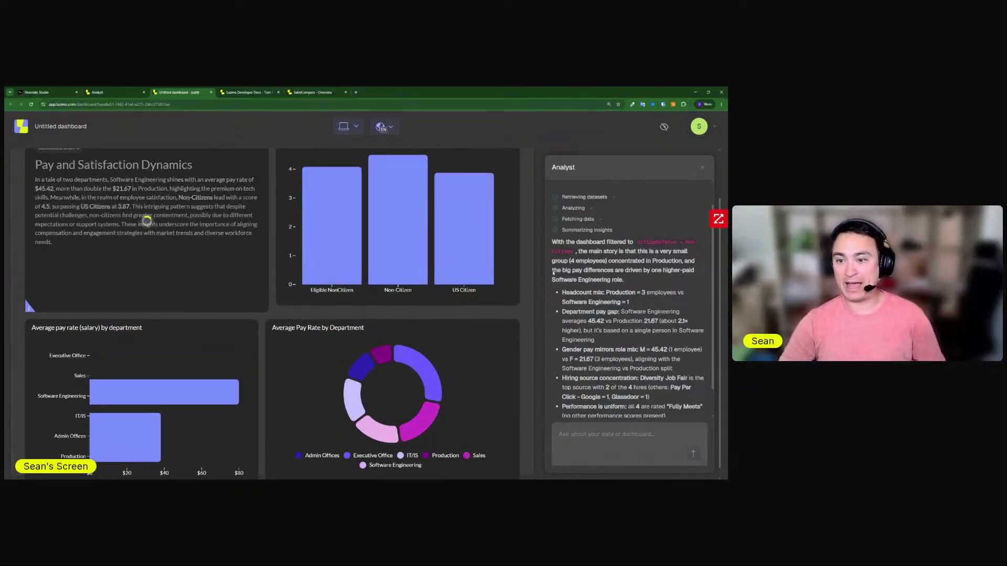
{"action": "scroll", "coordinate": [461, 316], "scroll_direction": "up", "scroll_amount": 1}
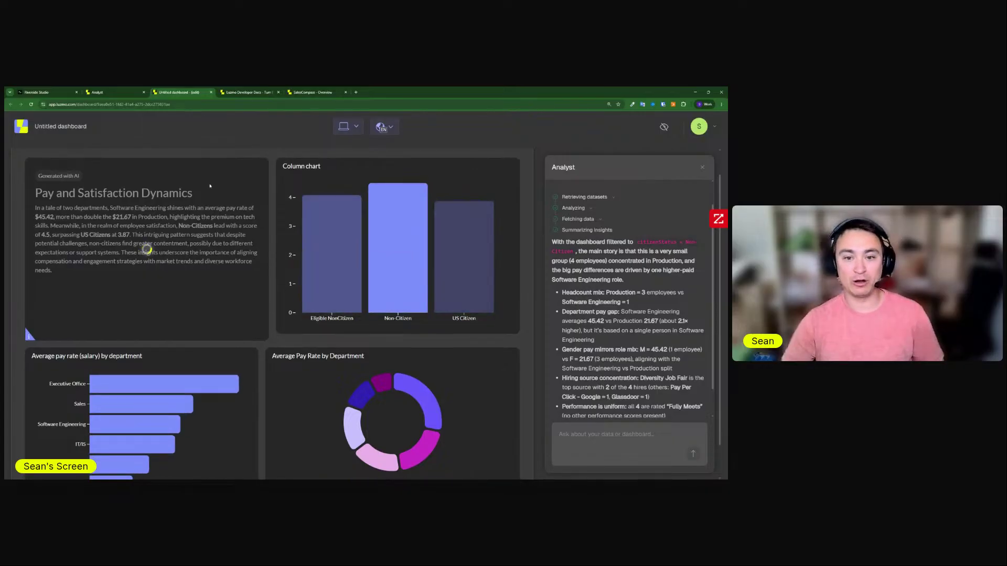
{"action": "scroll", "coordinate": [622, 269], "scroll_direction": "down", "scroll_amount": 1}
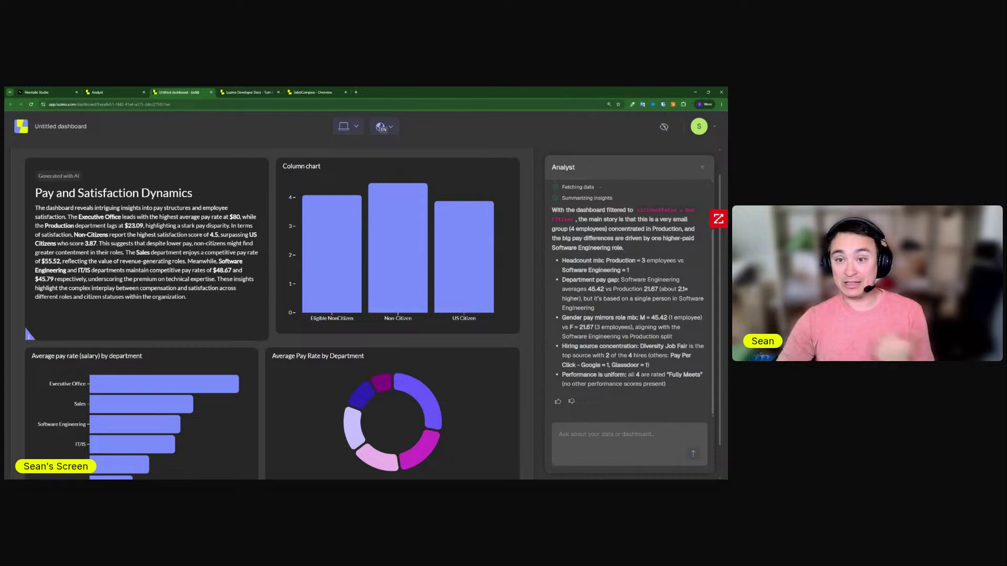
Leave and reopen the dashboard preview, and close the Analyst chat
{"action": "left_click", "coordinate": [664, 128]}
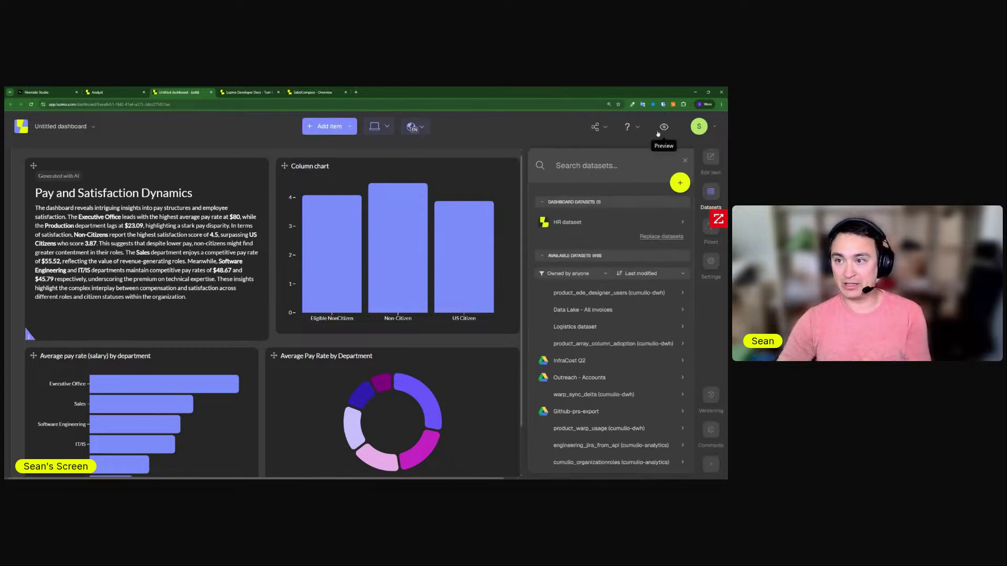
{"action": "left_click", "coordinate": [663, 127]}
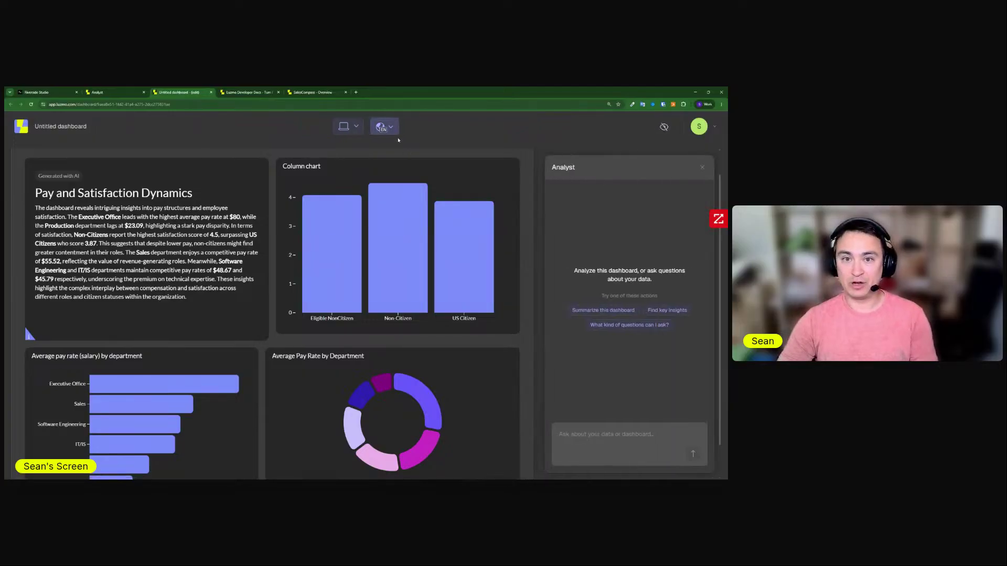
{"action": "left_click", "coordinate": [703, 166]}
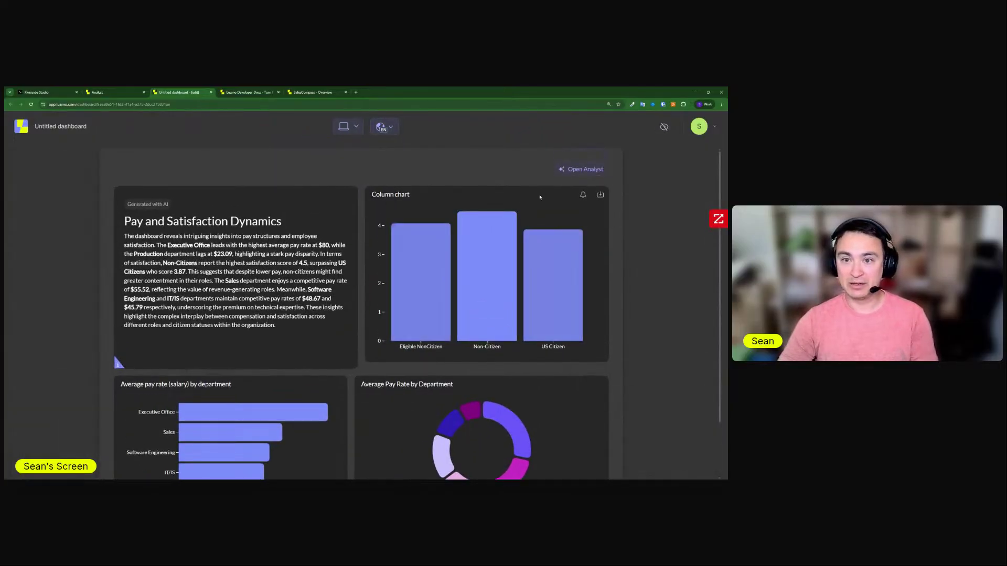
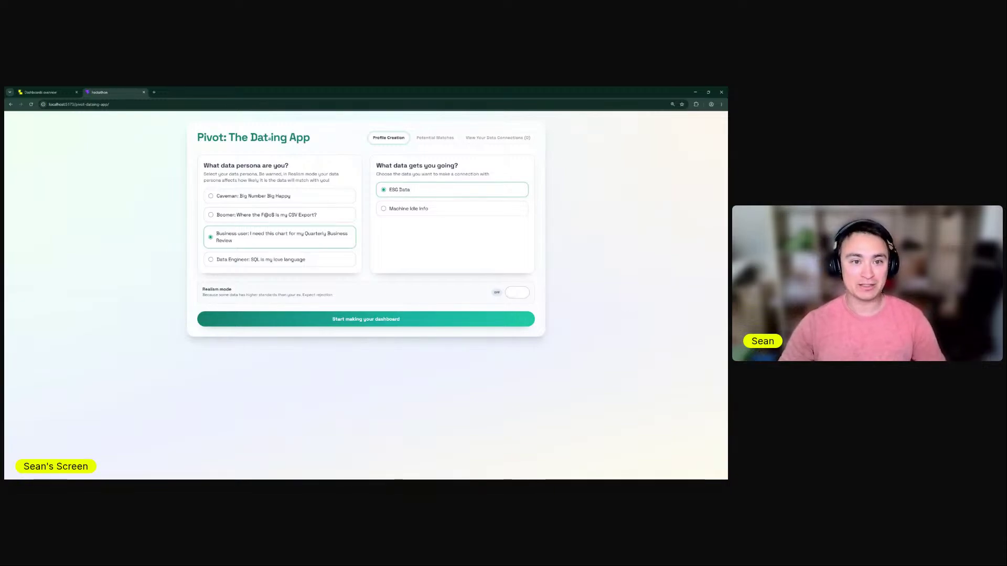
Highlight the data persona question and start making a dashboard with the Business user persona and ESG Data
{"action": "left_click_drag", "start_coordinate": [203, 166], "coordinate": [294, 170]}
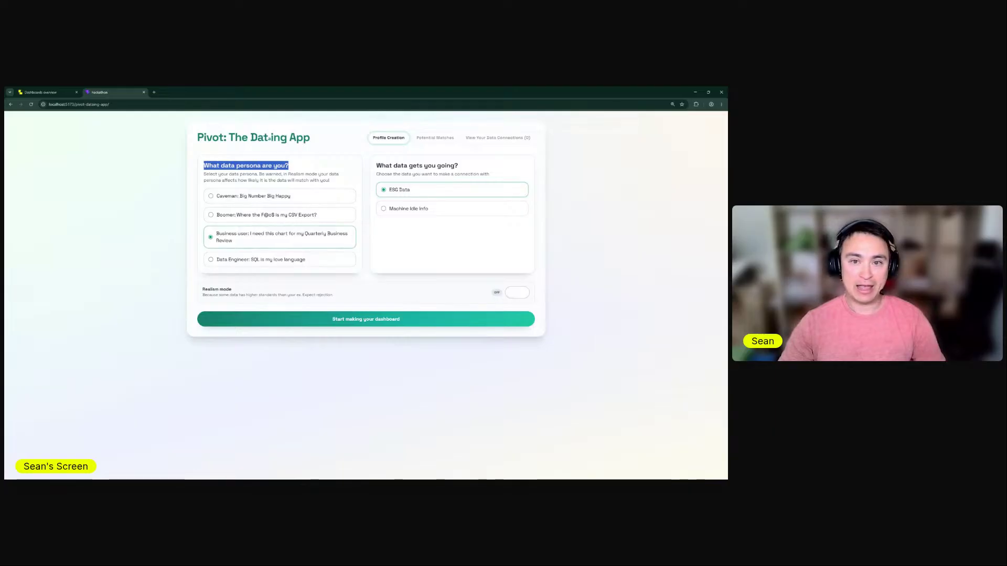
{"action": "left_click", "coordinate": [310, 167]}
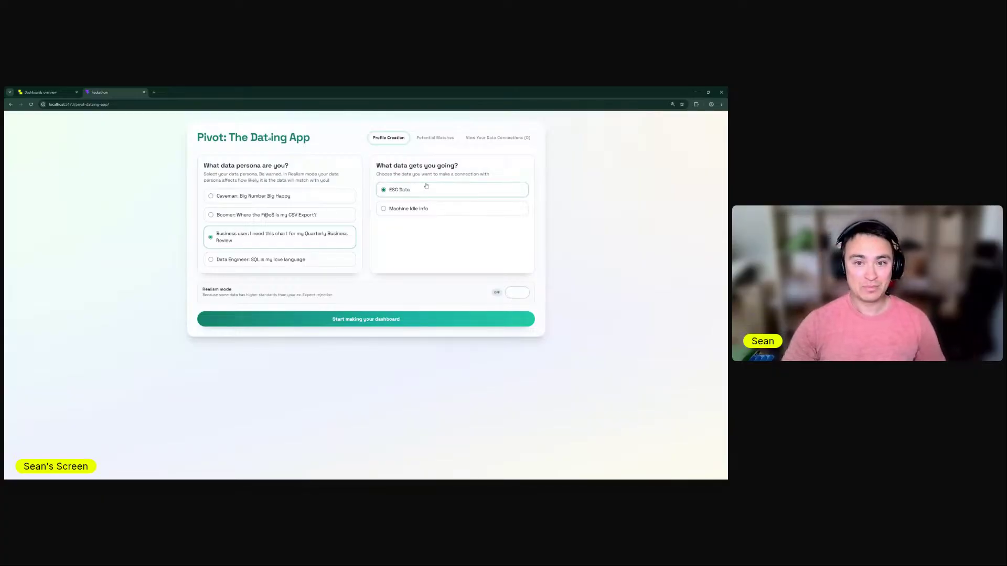
{"action": "left_click", "coordinate": [363, 319]}
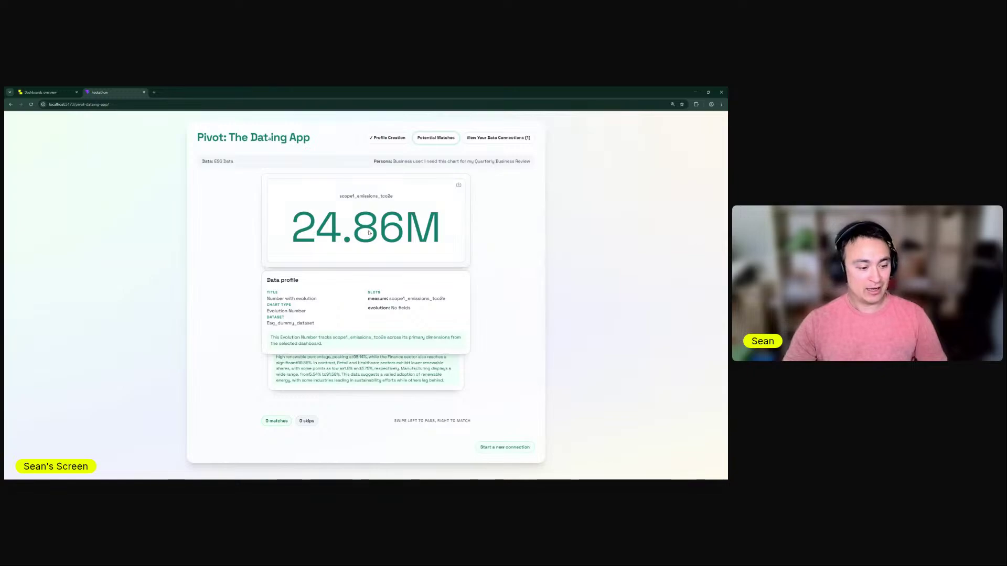
Match with the scope1_emissions_tco2e number card and skip the Industry dropdown filter card
{"action": "left_click_drag", "start_coordinate": [350, 232], "coordinate": [449, 236]}
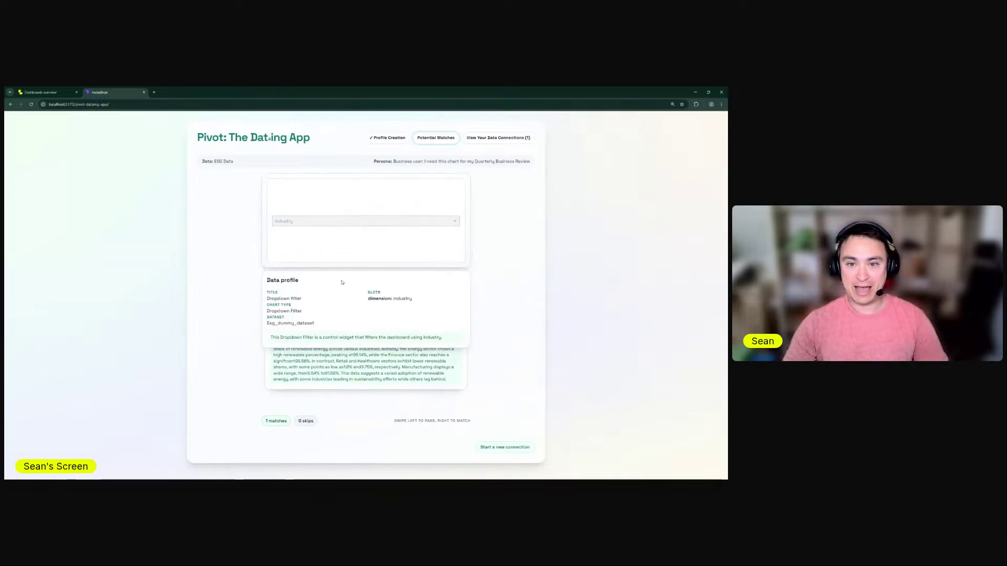
{"action": "left_click_drag", "start_coordinate": [366, 207], "coordinate": [4, 194]}
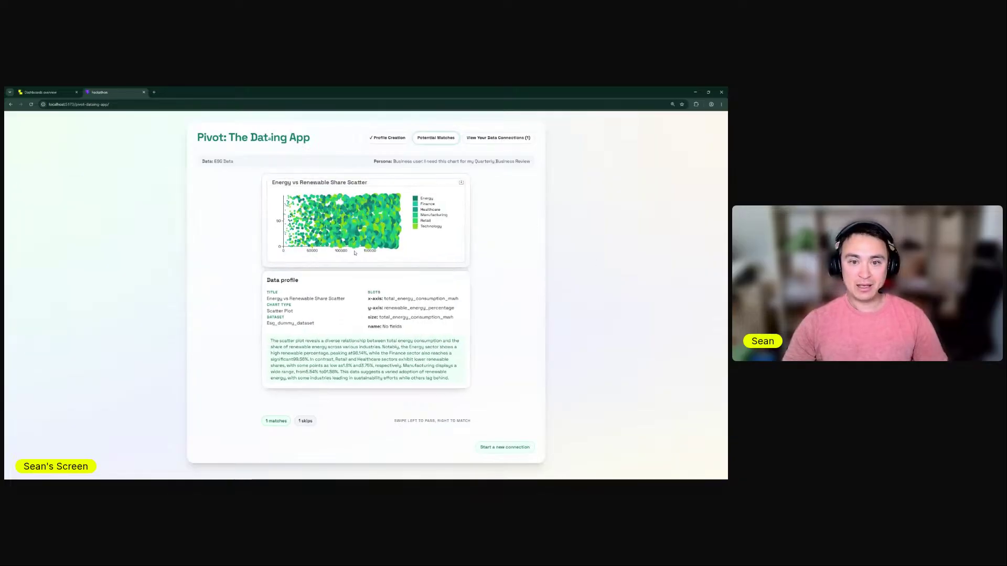
Examine the Energy vs Renewable Share Scatter card, including its data points, AI summary, title, chart type and x-axis slot
{"action": "mouse_move", "coordinate": [328, 216]}
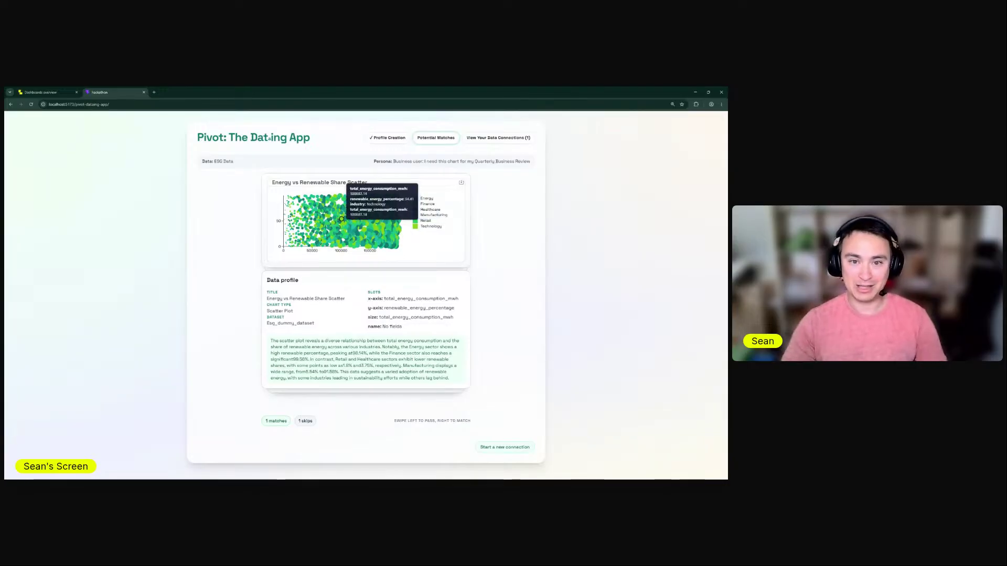
{"action": "left_click_drag", "start_coordinate": [272, 340], "coordinate": [271, 341]}
{"action": "triple_click", "coordinate": [272, 341]}
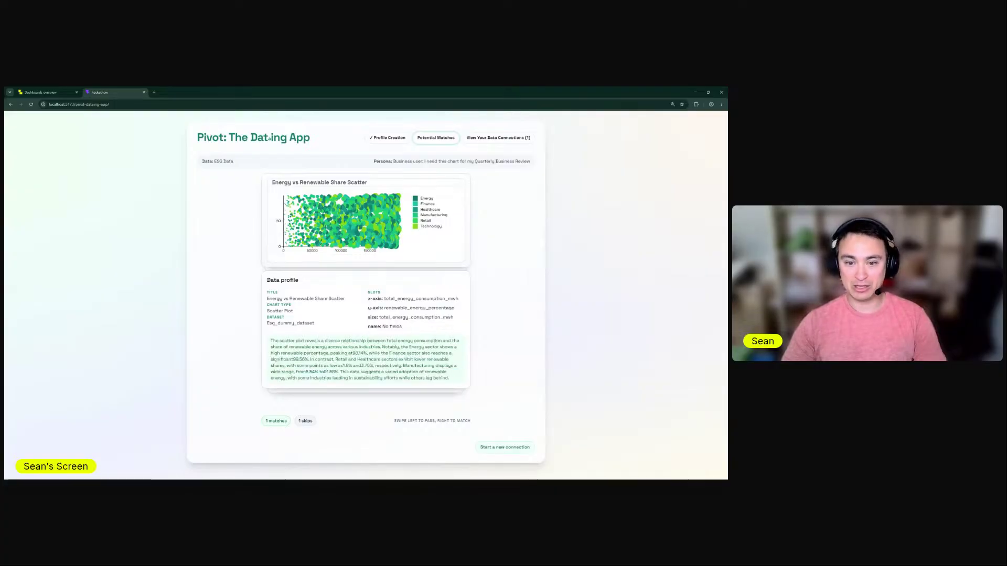
{"action": "left_click", "coordinate": [286, 294]}
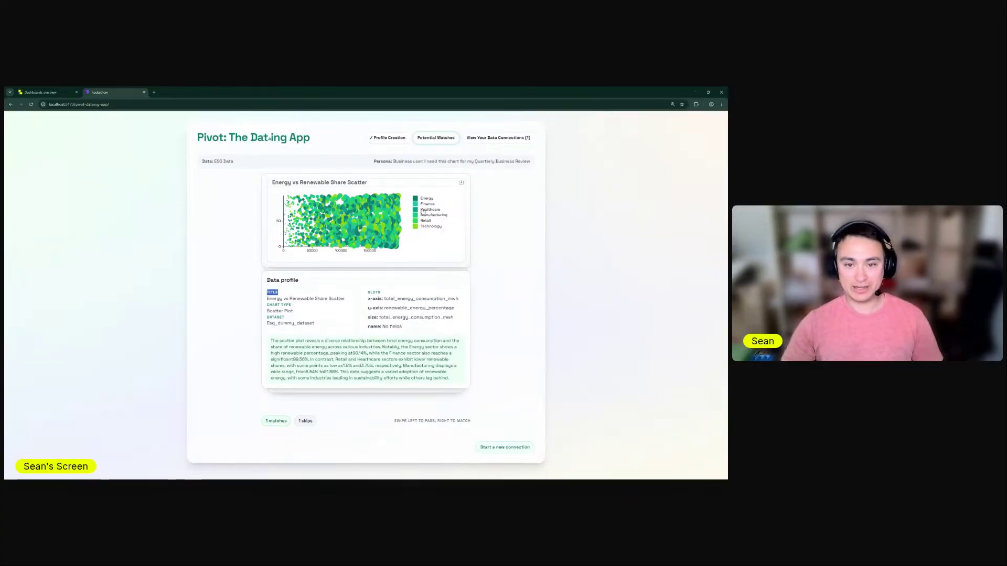
{"action": "double_click", "coordinate": [290, 280]}
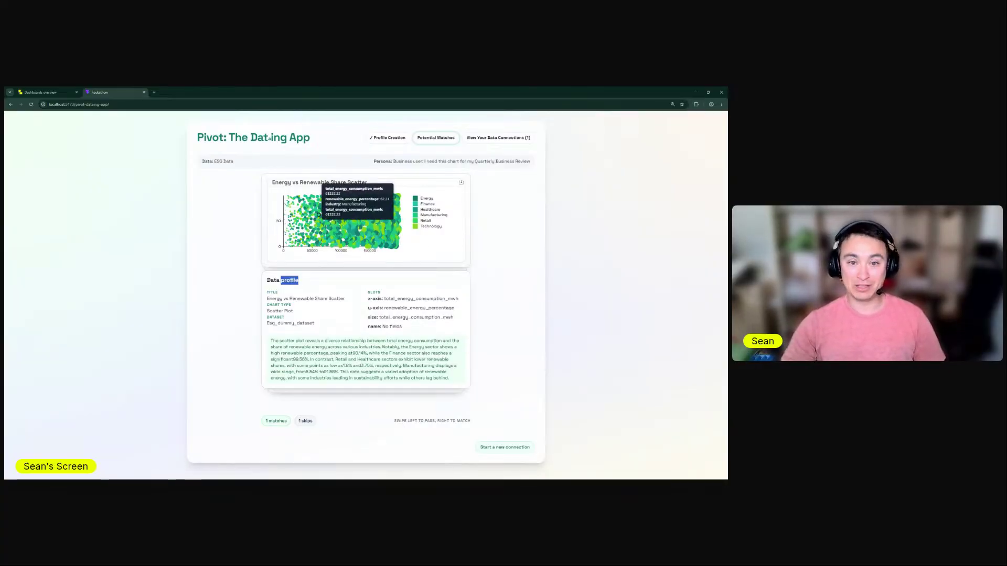
{"action": "double_click", "coordinate": [274, 298]}
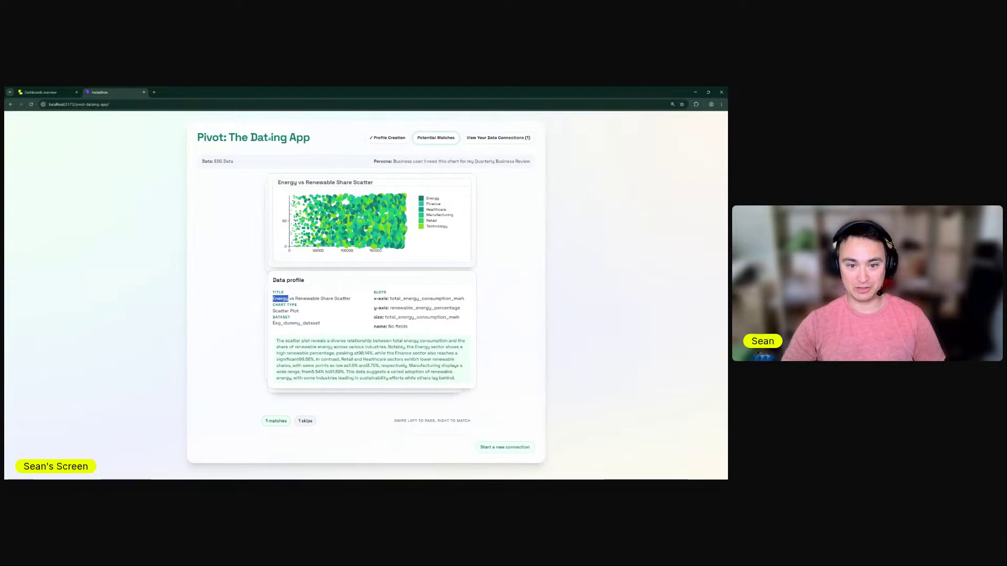
{"action": "double_click", "coordinate": [289, 311]}
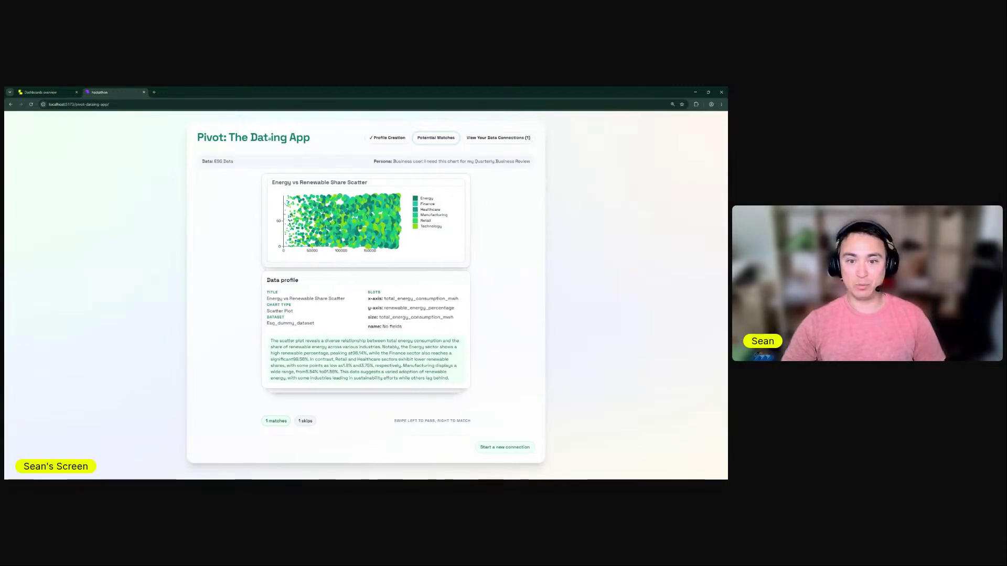
{"action": "double_click", "coordinate": [421, 298]}
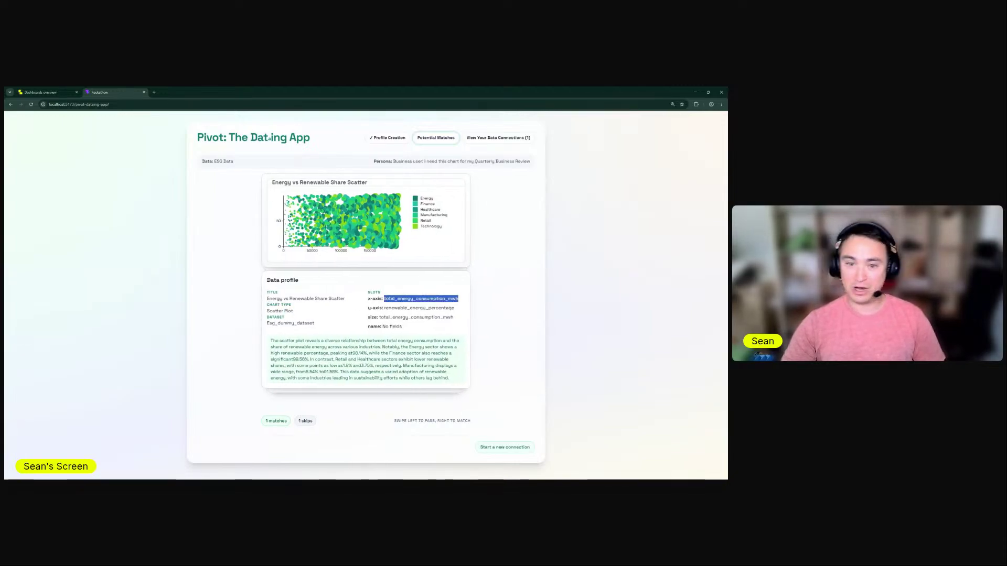
Match with the Energy vs Renewable Share Scatter card and every remaining chart card in the stack
{"action": "left_click_drag", "start_coordinate": [327, 263], "coordinate": [493, 265]}
{"action": "left_click_drag", "start_coordinate": [386, 267], "coordinate": [572, 268]}
{"action": "left_click_drag", "start_coordinate": [342, 266], "coordinate": [495, 267]}
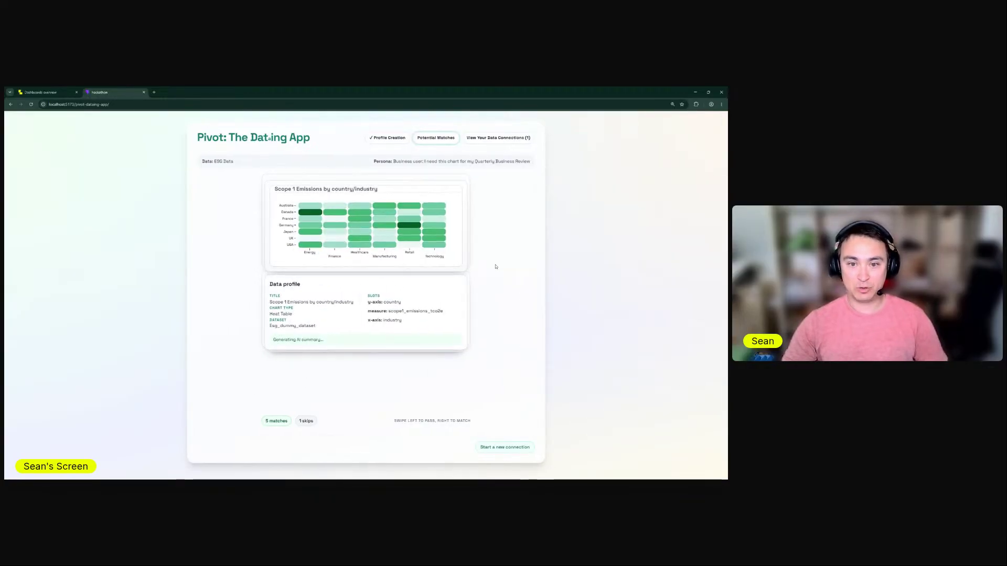
{"action": "left_click_drag", "start_coordinate": [341, 265], "coordinate": [493, 267]}
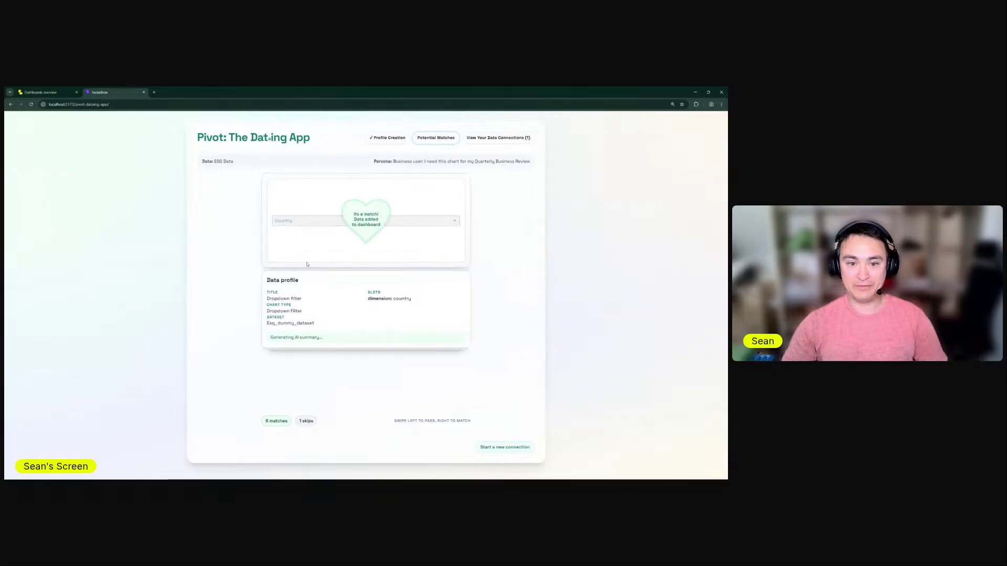
{"action": "left_click_drag", "start_coordinate": [331, 264], "coordinate": [562, 263]}
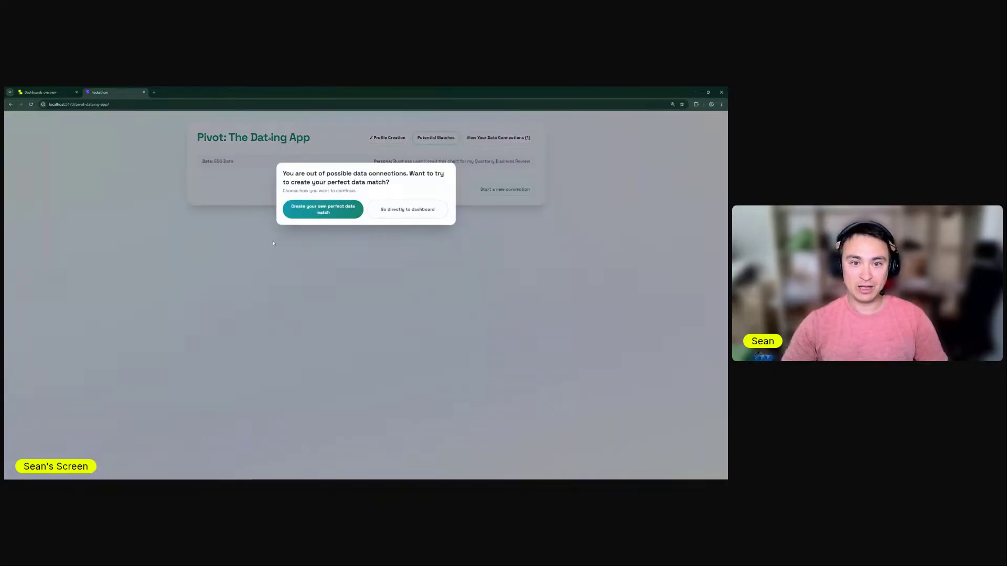
Create a custom data match using AI with the prompt "employee_count by country"
{"action": "left_click", "coordinate": [331, 211]}
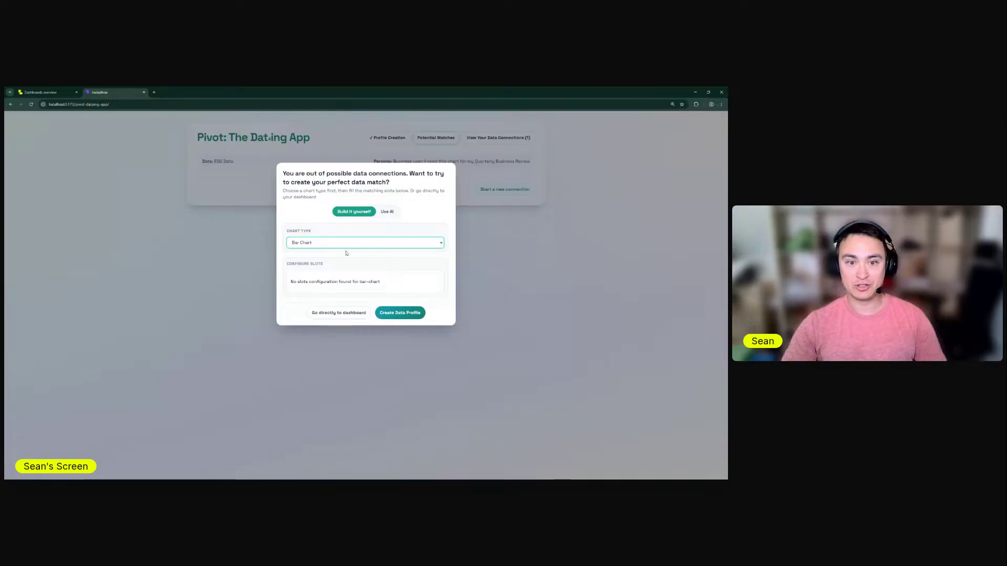
{"action": "left_click", "coordinate": [387, 212]}
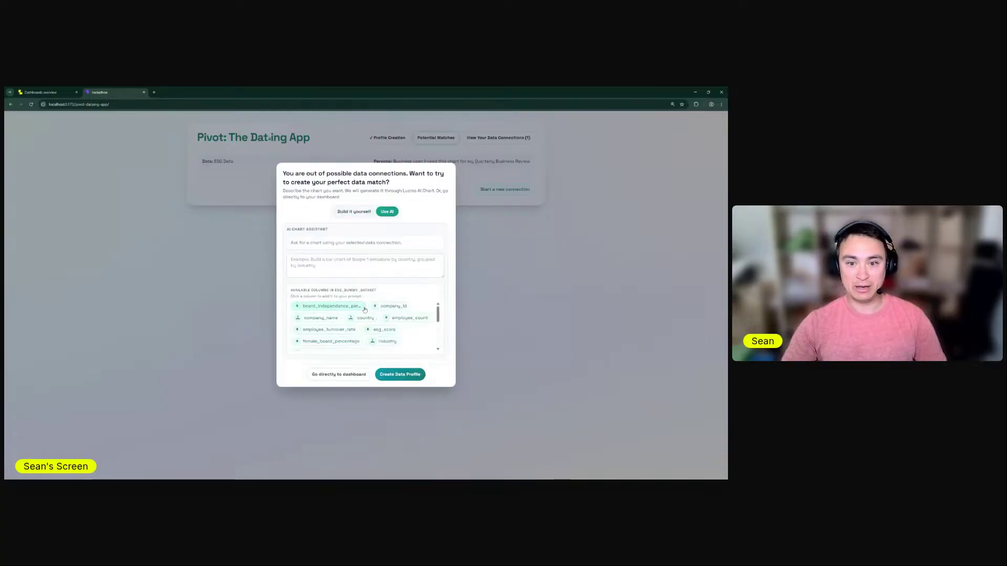
{"action": "left_click", "coordinate": [403, 318]}
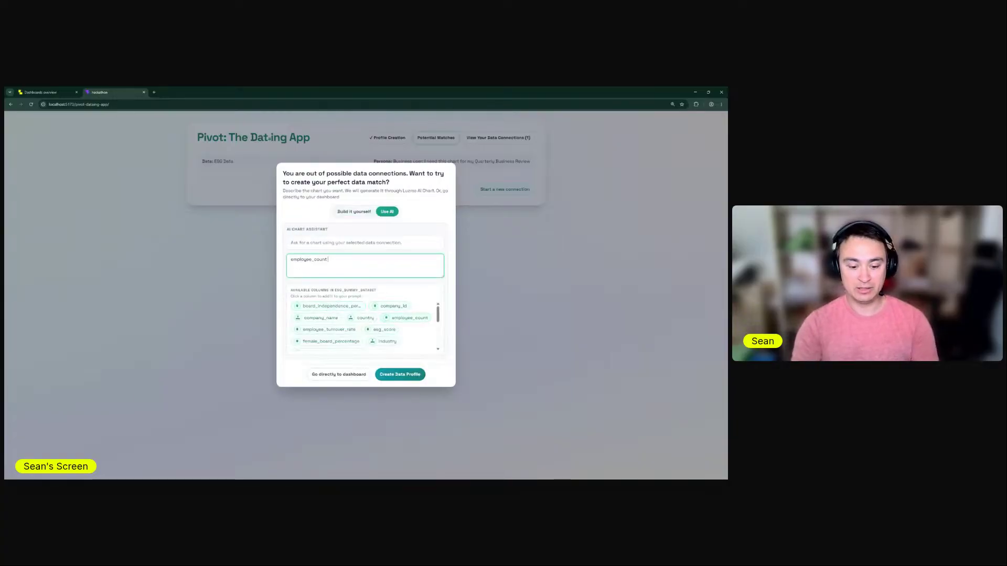
{"action": "type", "text": "by"}
{"action": "left_click", "coordinate": [364, 316]}
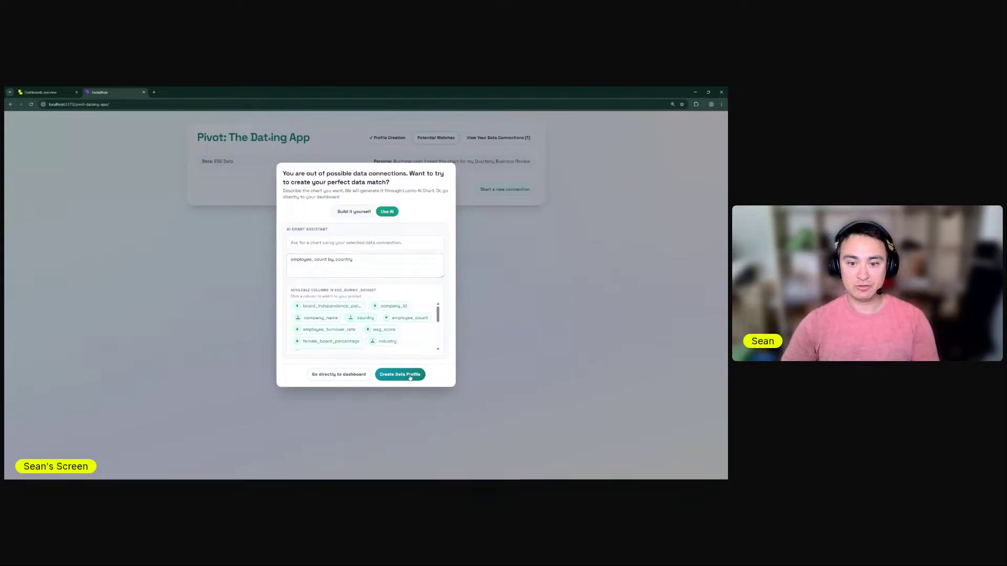
{"action": "key", "text": "Return"}
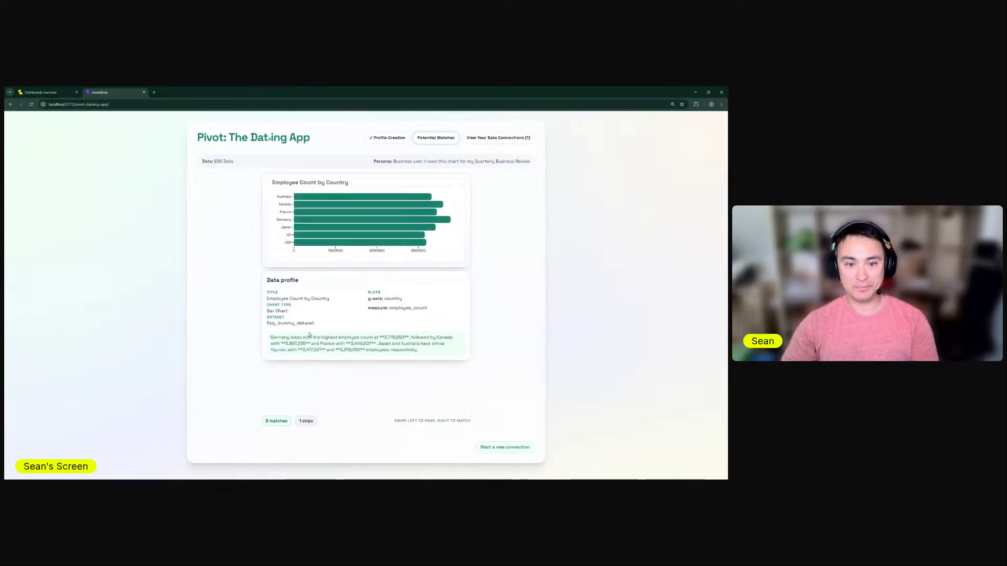
Review the Employee Count by Country card's profile, match with it and go directly to the dashboard
{"action": "double_click", "coordinate": [393, 298]}
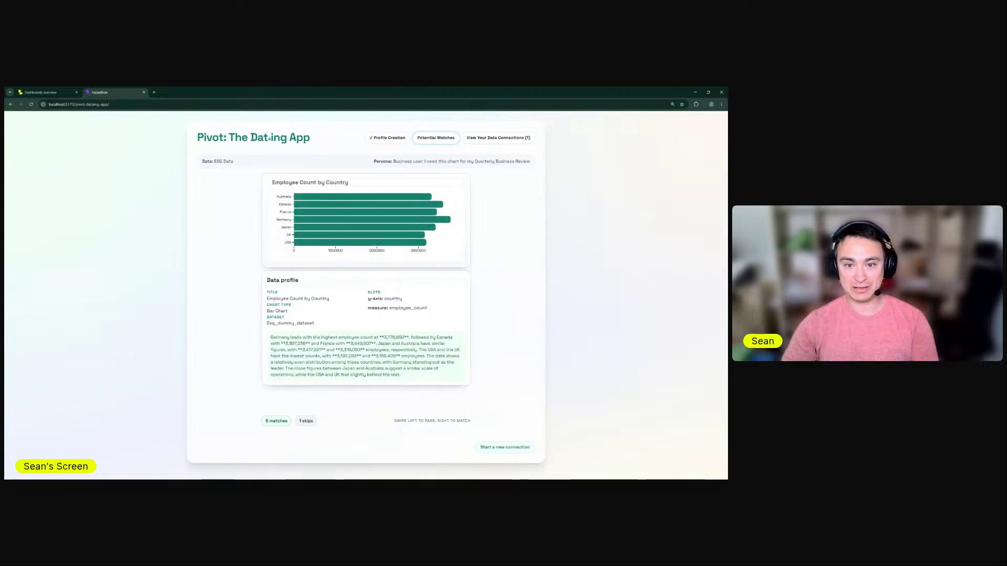
{"action": "double_click", "coordinate": [393, 298]}
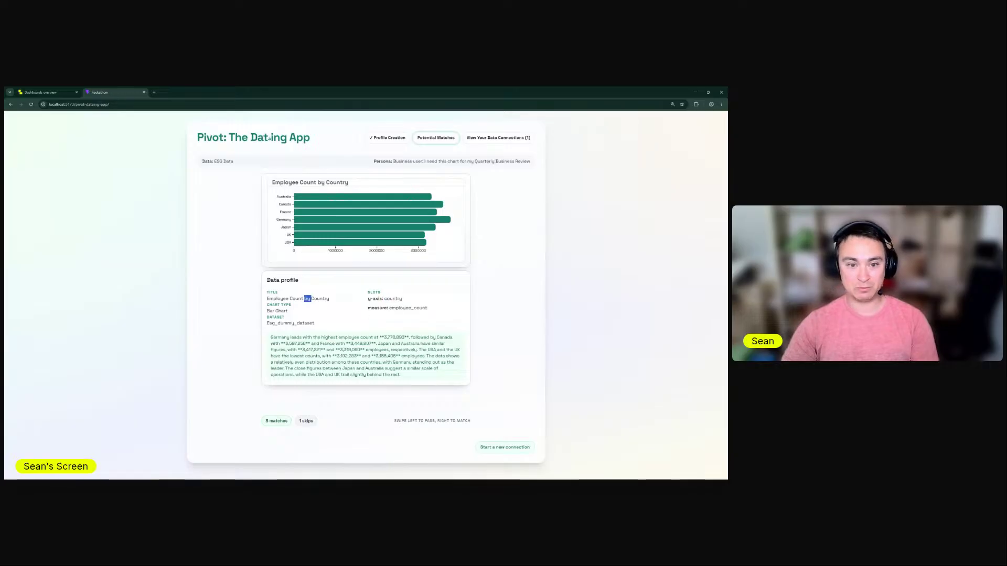
{"action": "left_click_drag", "start_coordinate": [336, 228], "coordinate": [663, 206]}
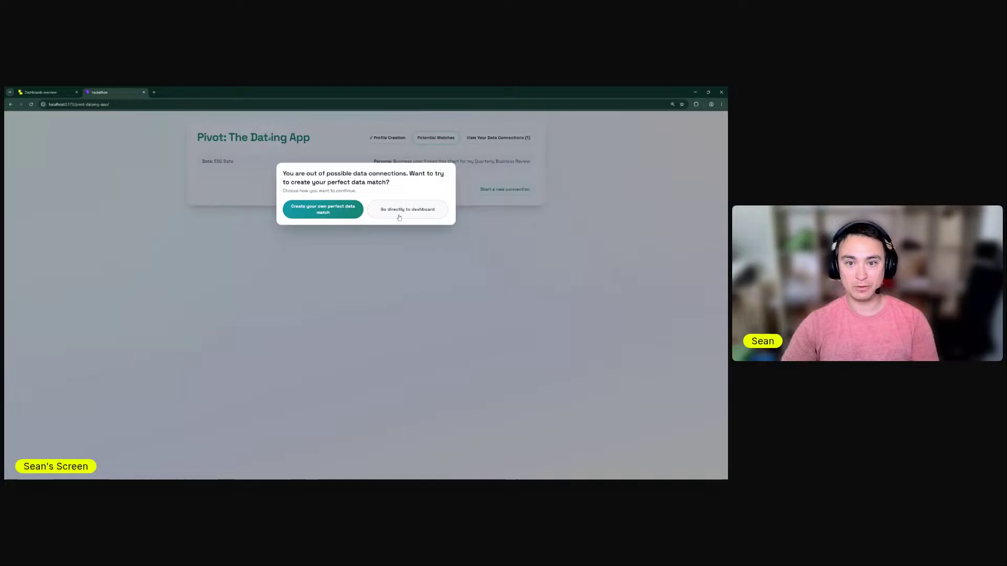
{"action": "left_click", "coordinate": [403, 209]}
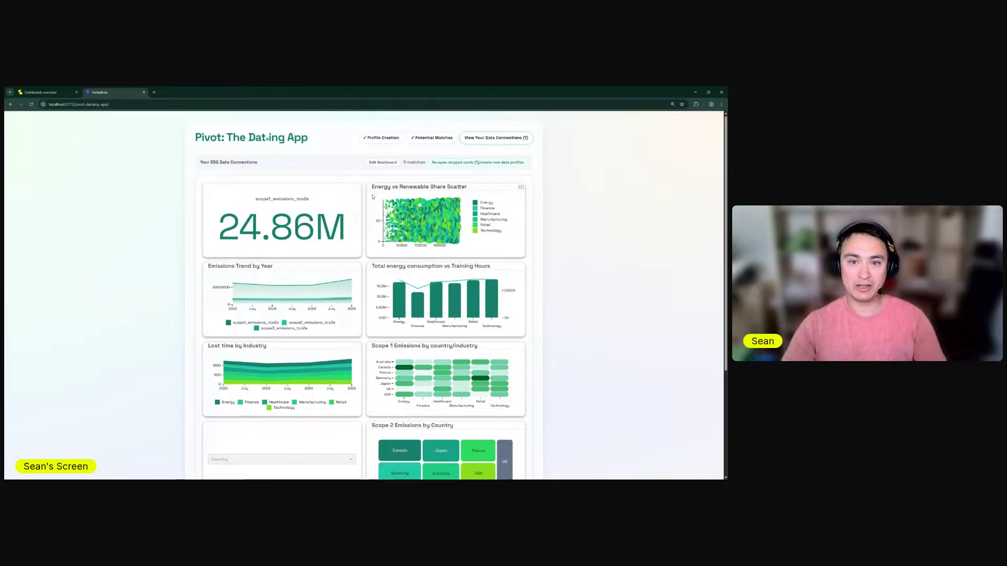
Edit the dashboard layout to widen the scope1_emissions_tco2e number across both columns, and check the Emissions Trend by Year chart's data options
{"action": "left_click", "coordinate": [383, 162]}
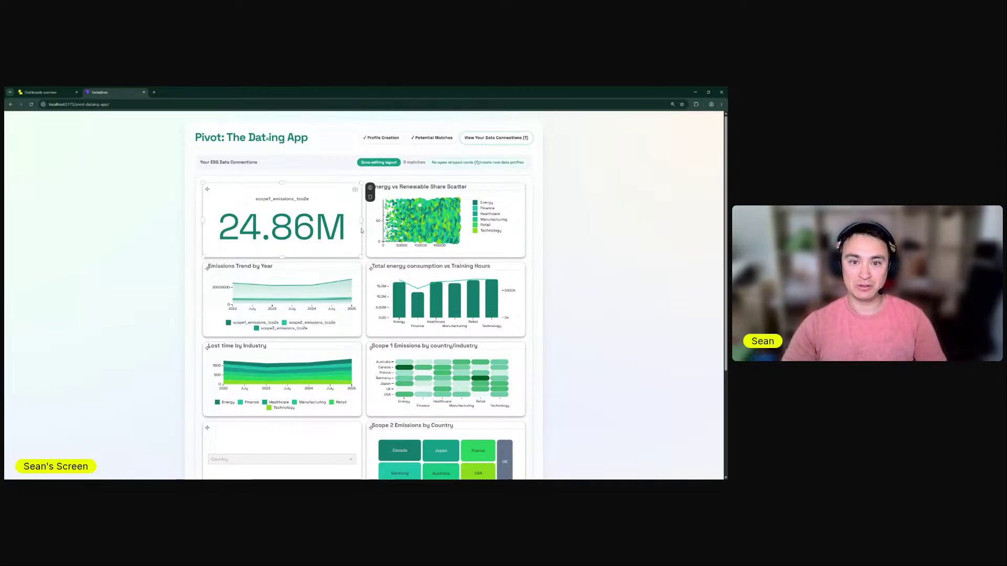
{"action": "left_click_drag", "start_coordinate": [362, 218], "coordinate": [525, 219]}
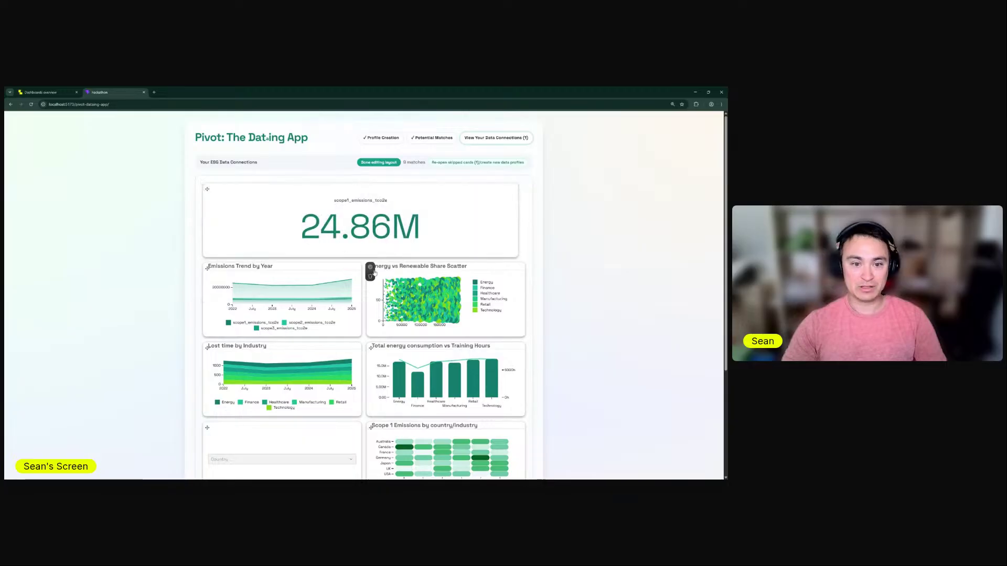
{"action": "left_click", "coordinate": [370, 267]}
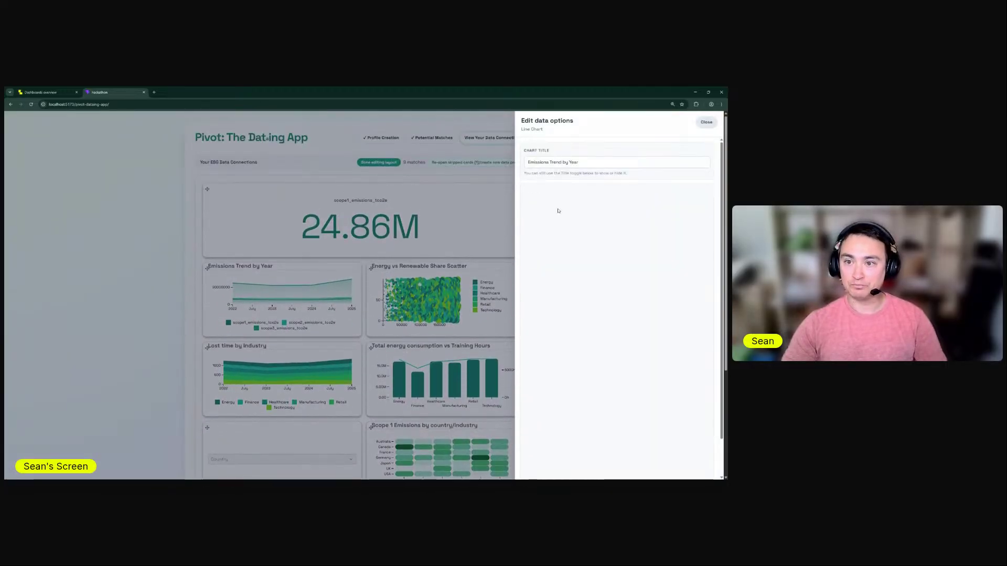
{"action": "left_click", "coordinate": [706, 122]}
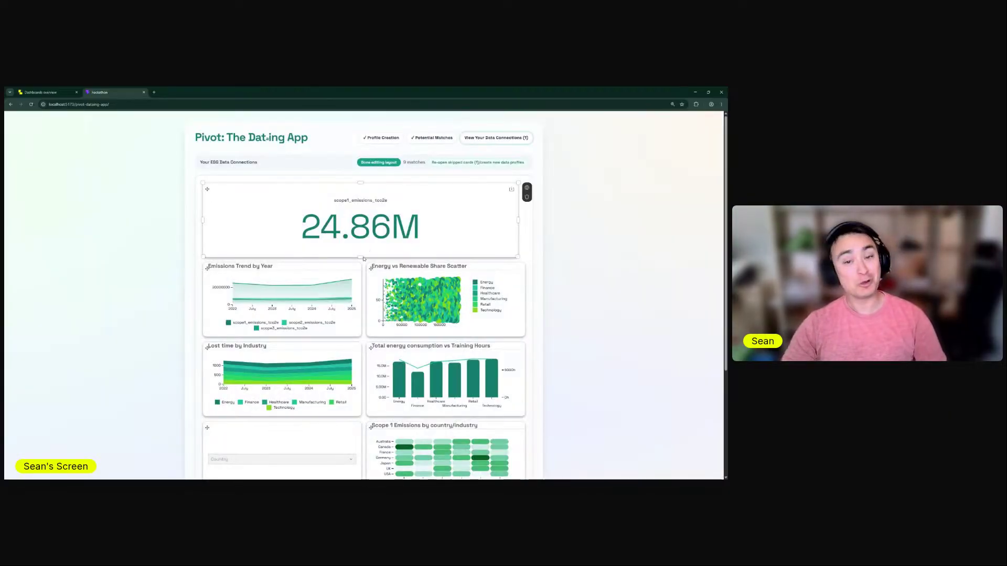
Look through all the matched charts on the ESG data connections dashboard
{"action": "scroll", "coordinate": [353, 295], "scroll_direction": "down", "scroll_amount": 1}
{"action": "scroll", "coordinate": [343, 357], "scroll_direction": "up", "scroll_amount": 1}
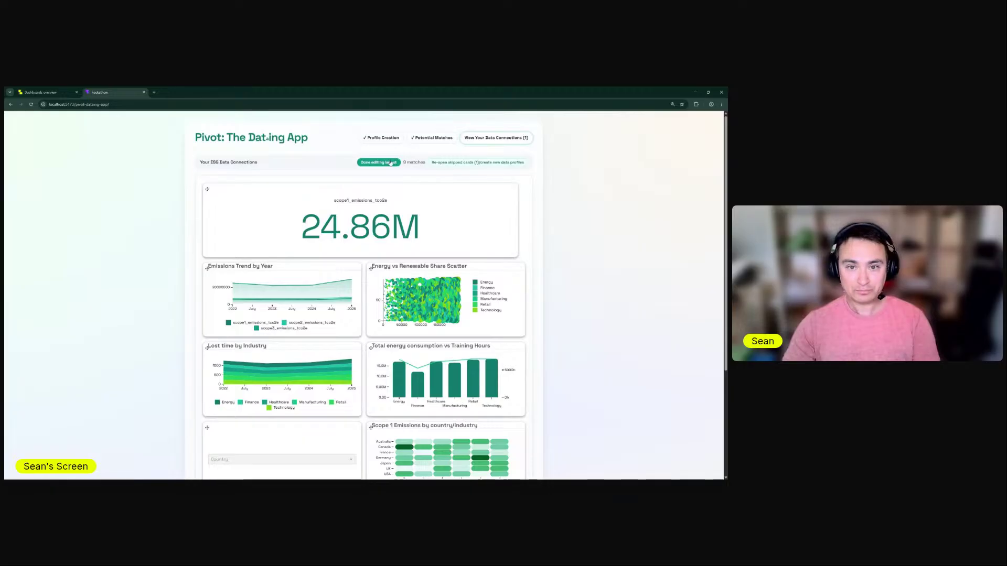
{"action": "scroll", "coordinate": [299, 228], "scroll_direction": "down", "scroll_amount": 1}
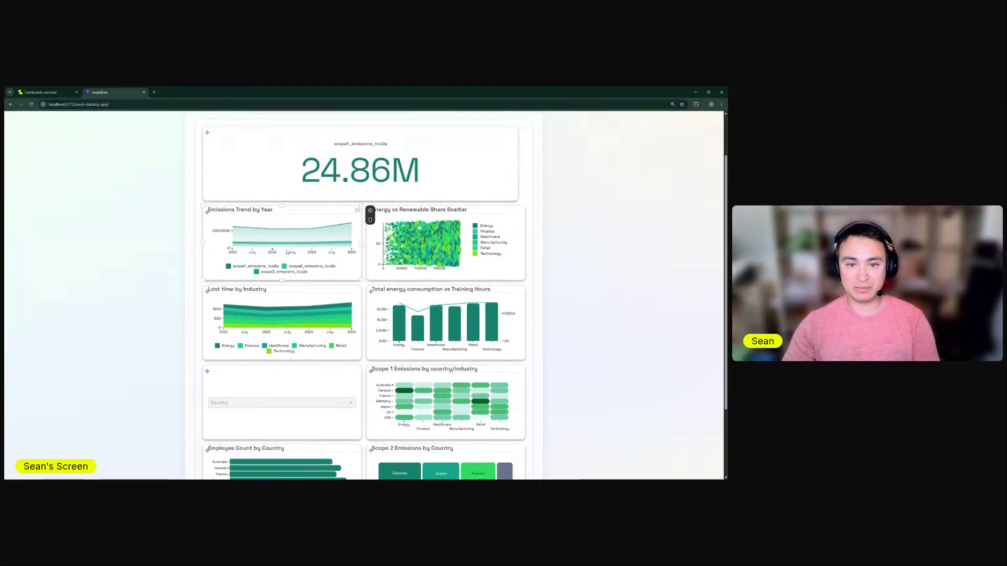
{"action": "scroll", "coordinate": [282, 314], "scroll_direction": "down", "scroll_amount": 3}
{"action": "scroll", "coordinate": [281, 314], "scroll_direction": "up", "scroll_amount": 4}
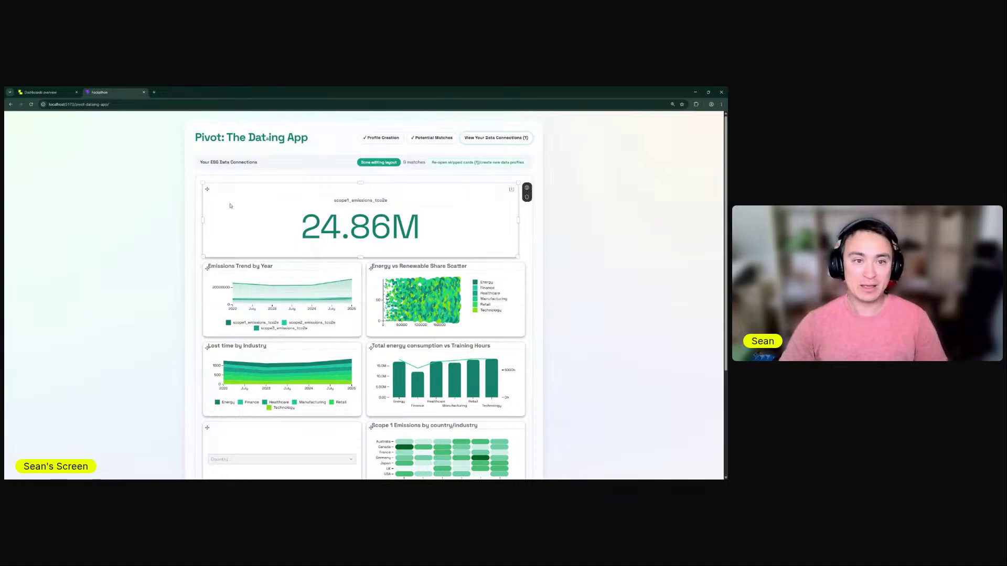
Switch to Luzmo's dashboards overview, open the ESG Data dashboard and look through its original charts
{"action": "left_click", "coordinate": [35, 92]}
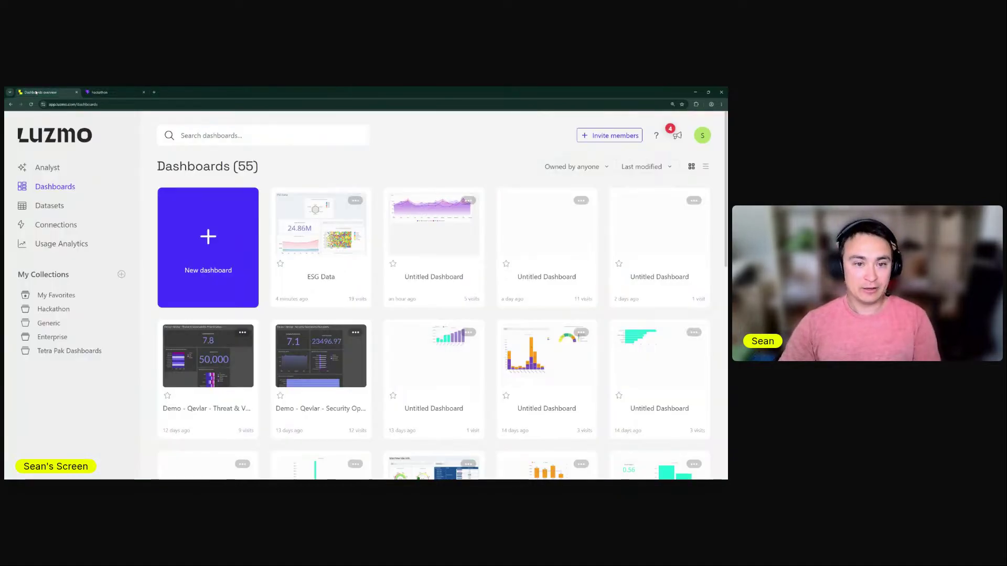
{"action": "left_click", "coordinate": [324, 247]}
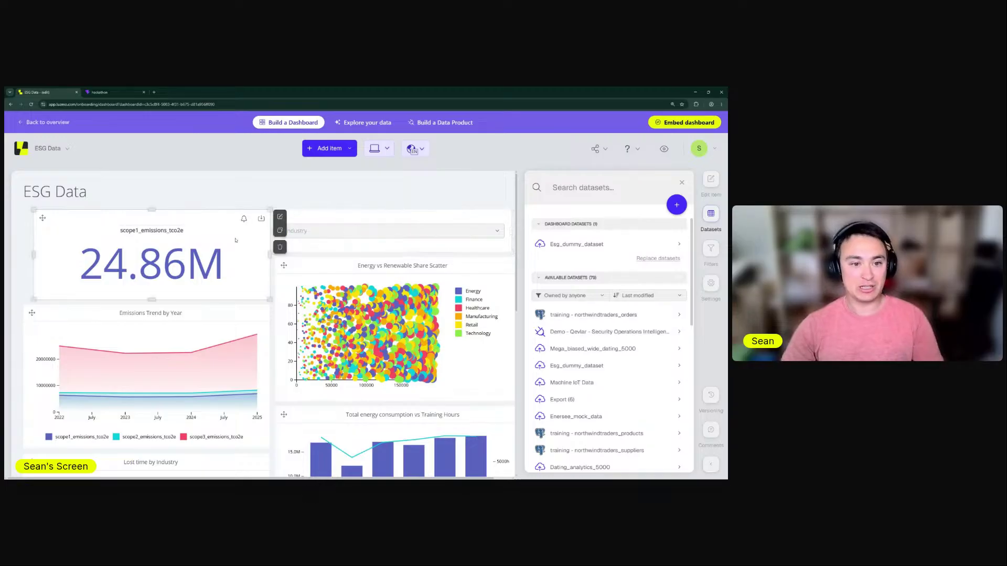
{"action": "scroll", "coordinate": [370, 281], "scroll_direction": "down", "scroll_amount": 3}
{"action": "scroll", "coordinate": [370, 282], "scroll_direction": "down", "scroll_amount": 4}
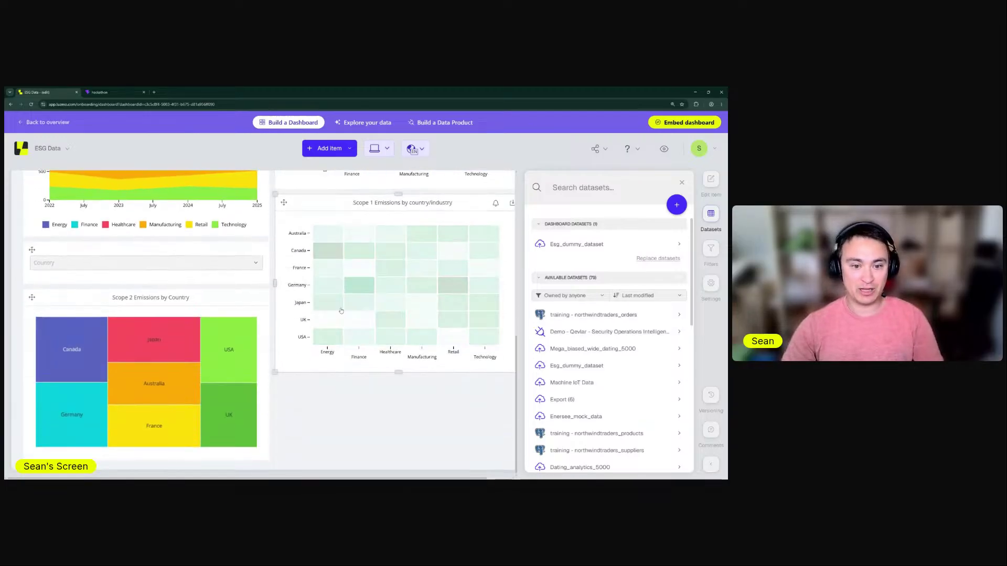
{"action": "scroll", "coordinate": [381, 279], "scroll_direction": "up", "scroll_amount": 4}
{"action": "scroll", "coordinate": [383, 278], "scroll_direction": "up", "scroll_amount": 5}
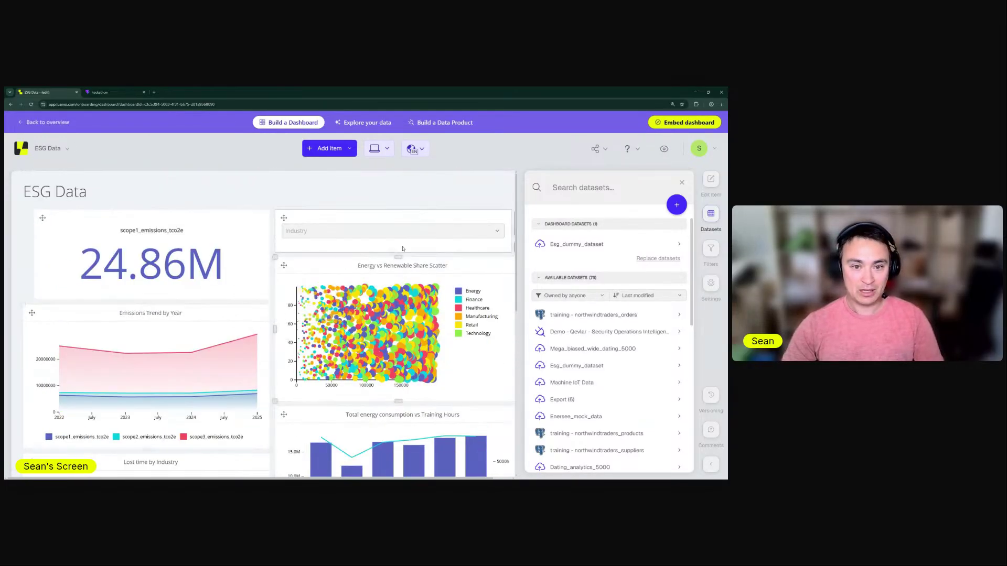
Add an empty radar chart to the ESG Data dashboard, directly below the title and above the existing items
{"action": "left_click", "coordinate": [681, 183]}
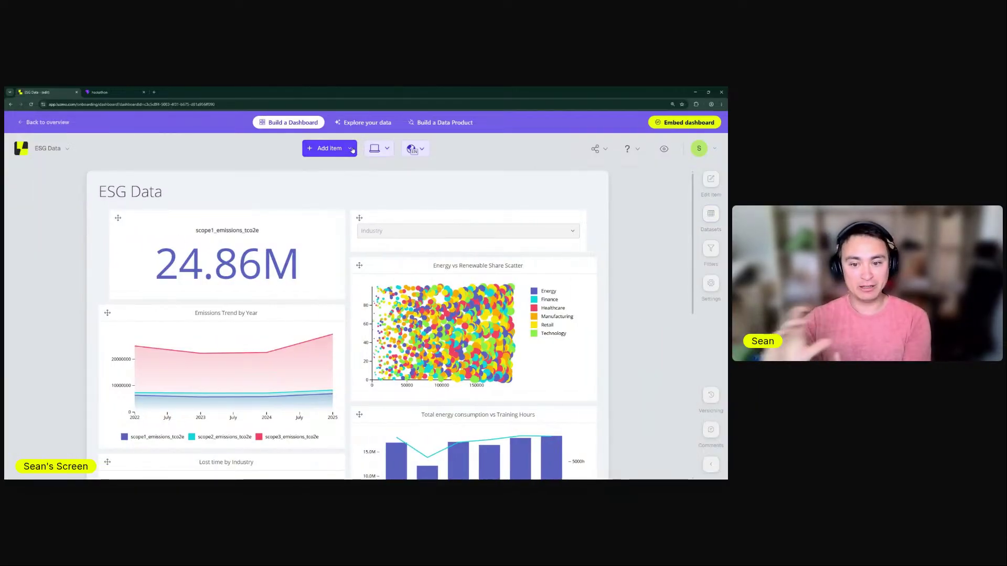
{"action": "left_click", "coordinate": [330, 149]}
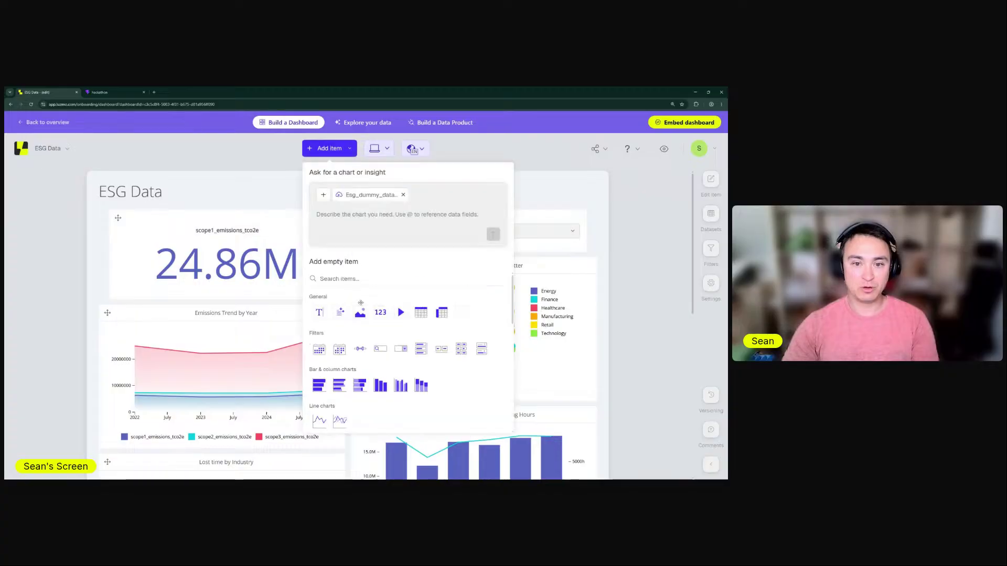
{"action": "scroll", "coordinate": [405, 333], "scroll_direction": "down", "scroll_amount": 1}
{"action": "scroll", "coordinate": [405, 334], "scroll_direction": "down", "scroll_amount": 10}
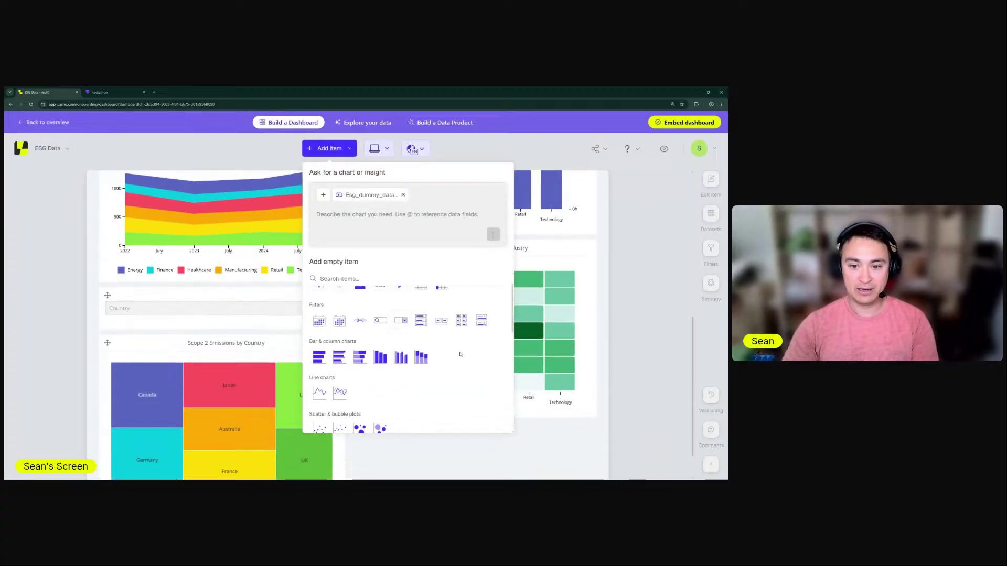
{"action": "scroll", "coordinate": [394, 385], "scroll_direction": "down", "scroll_amount": 2}
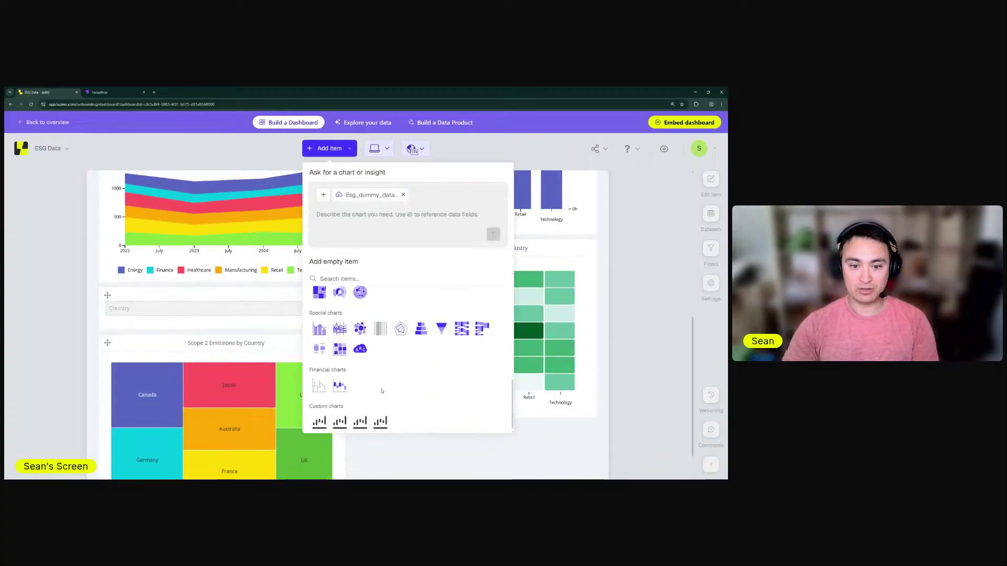
{"action": "scroll", "coordinate": [409, 366], "scroll_direction": "up", "scroll_amount": 1}
{"action": "left_click_drag", "start_coordinate": [400, 353], "coordinate": [296, 213]}
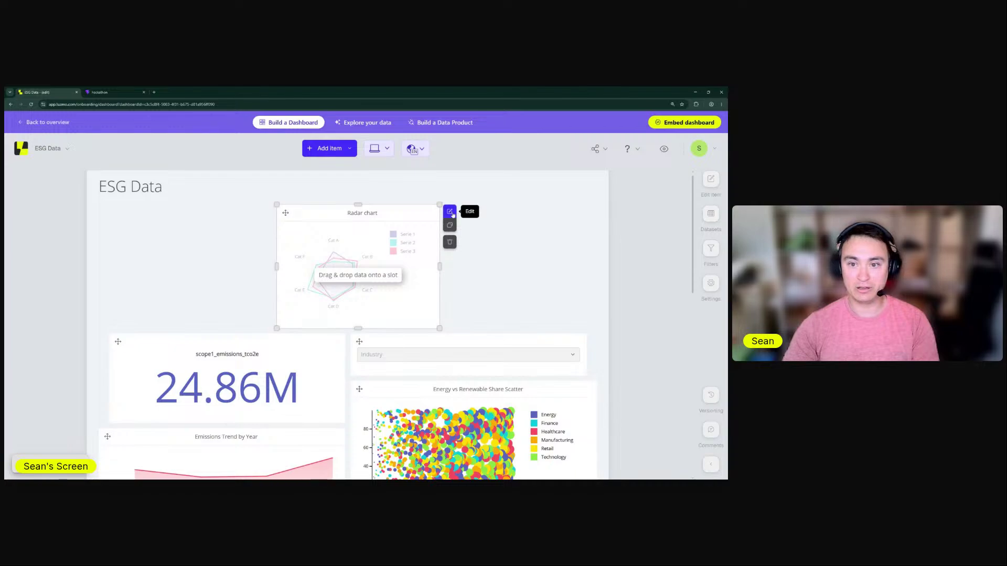
Fill the radar chart from Esg_dummy_dataset with industry as category, esg_score as measure and country as color, and widen the chart
{"action": "left_click", "coordinate": [449, 212]}
{"action": "left_click", "coordinate": [711, 213]}
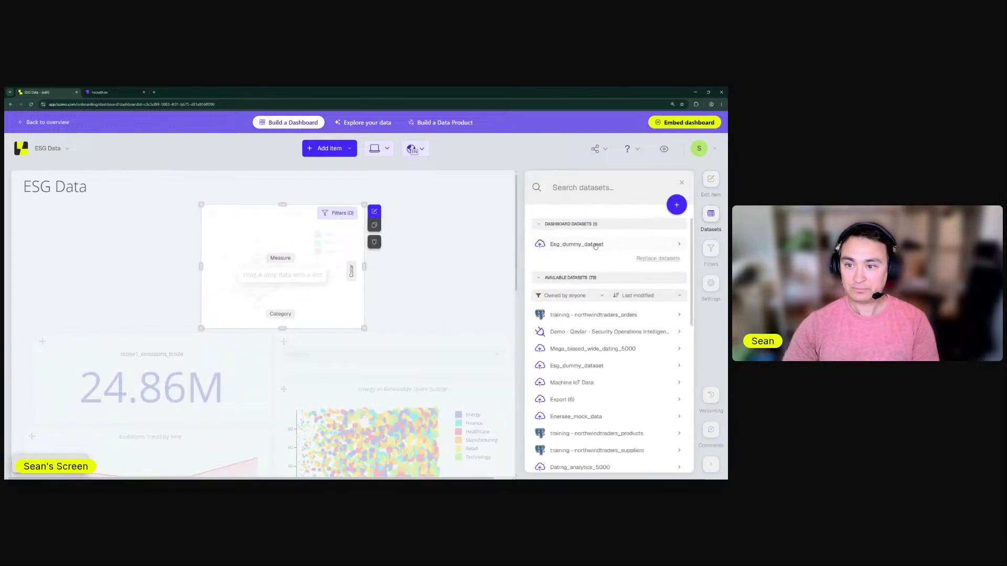
{"action": "left_click", "coordinate": [603, 306]}
{"action": "scroll", "coordinate": [605, 278], "scroll_direction": "down", "scroll_amount": 4}
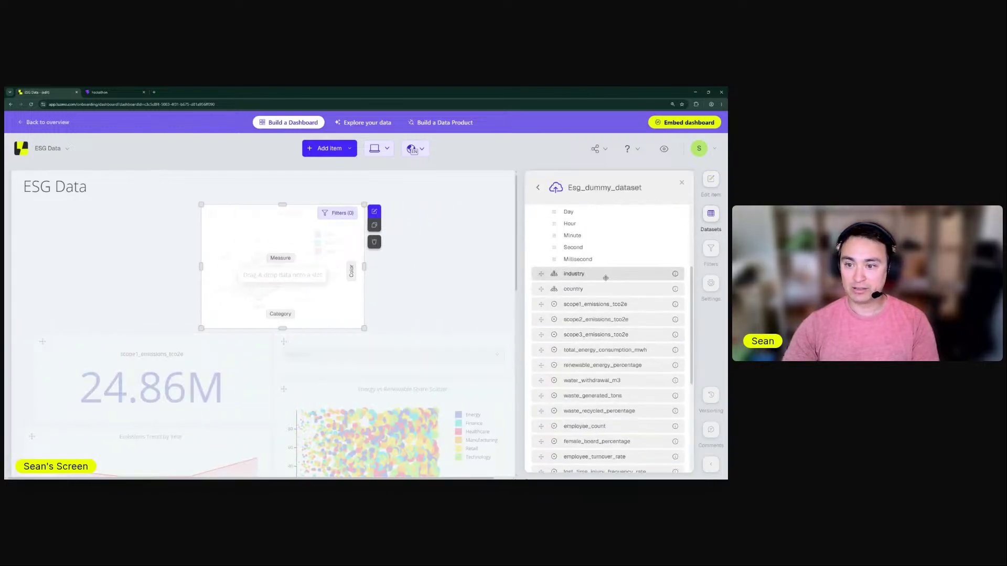
{"action": "left_click_drag", "start_coordinate": [606, 278], "coordinate": [280, 310]}
{"action": "scroll", "coordinate": [617, 367], "scroll_direction": "down", "scroll_amount": 3}
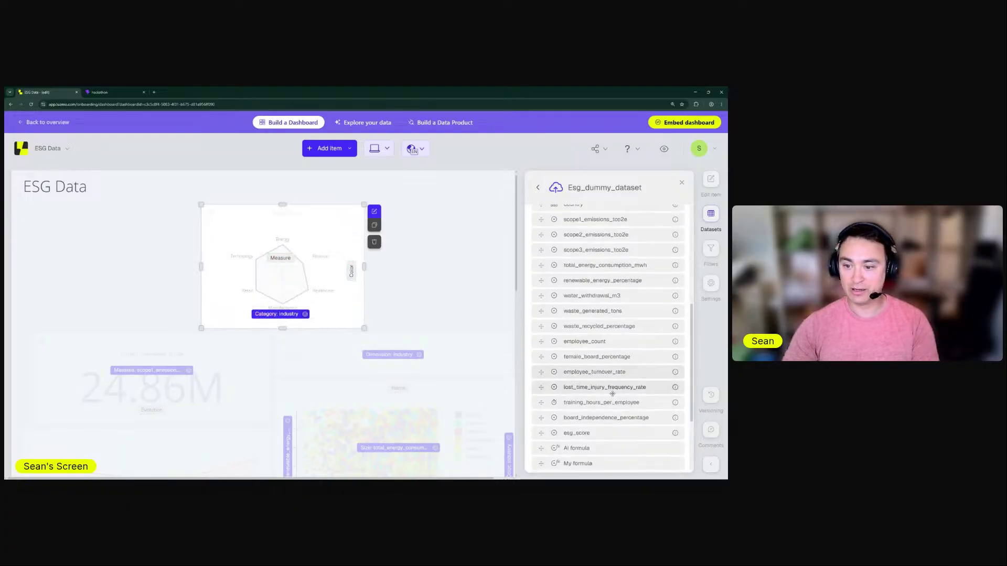
{"action": "left_click_drag", "start_coordinate": [588, 433], "coordinate": [280, 258]}
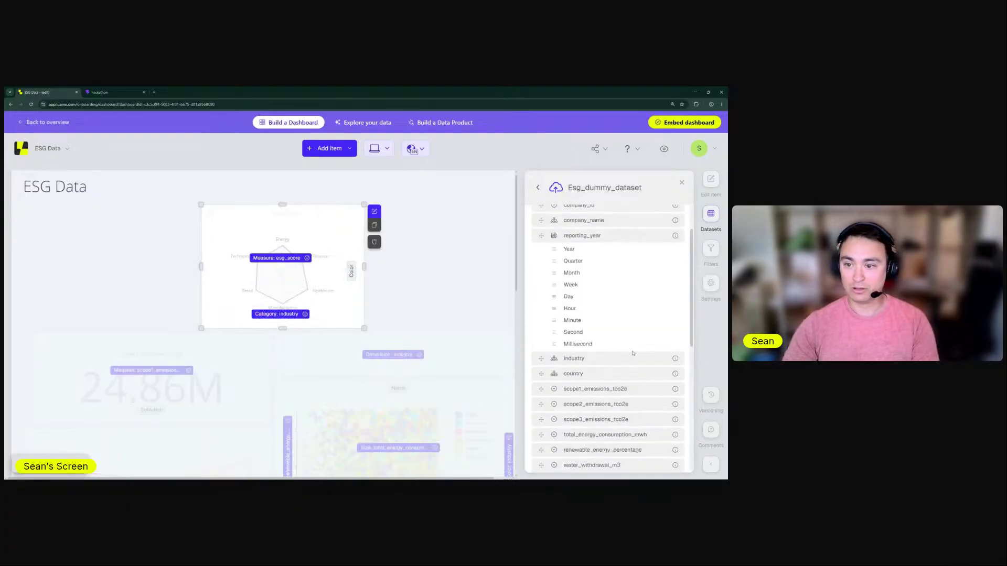
{"action": "left_click_drag", "start_coordinate": [576, 346], "coordinate": [351, 271]}
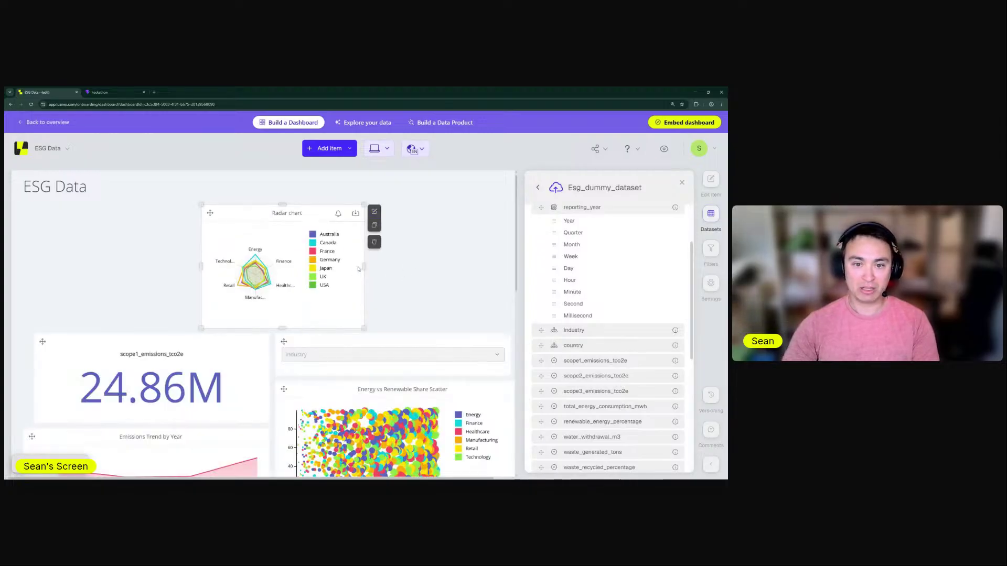
{"action": "left_click_drag", "start_coordinate": [364, 266], "coordinate": [397, 267]}
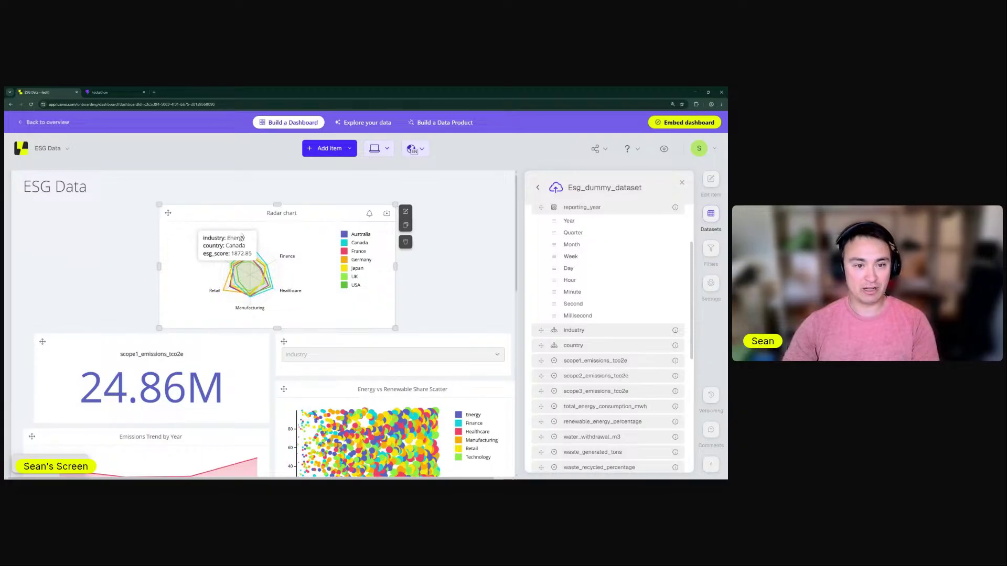
Switch to the Pivot dating app, start a dashboard with the Business user persona and ESG Data, and review the Radar chart card's profile
{"action": "left_click", "coordinate": [89, 92]}
{"action": "left_click", "coordinate": [380, 139]}
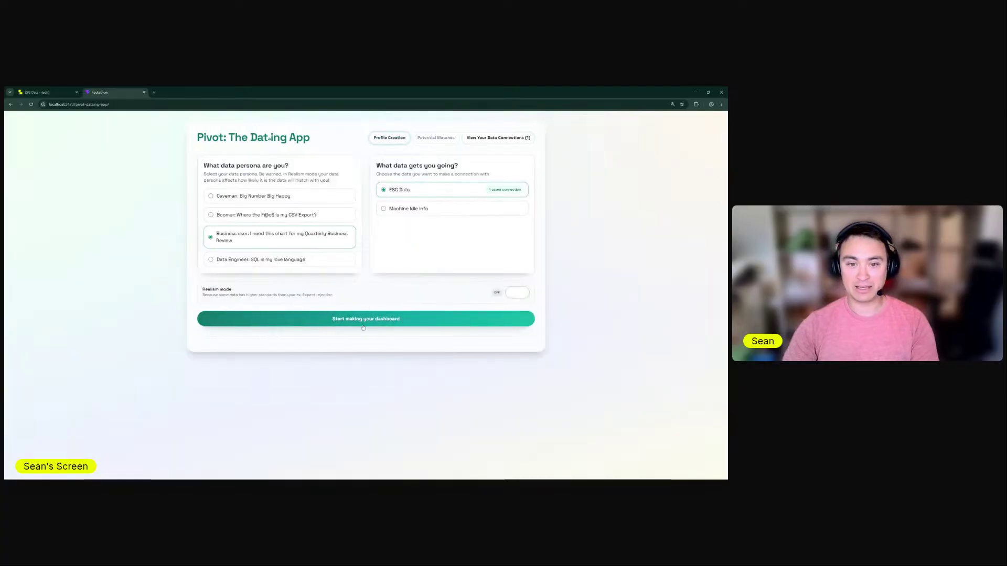
{"action": "left_click", "coordinate": [344, 319]}
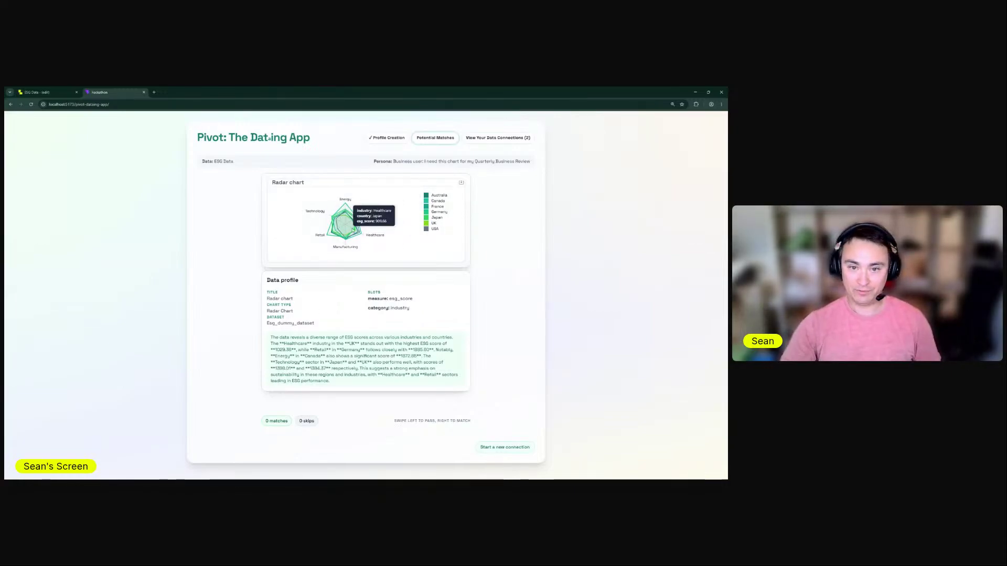
{"action": "mouse_move", "coordinate": [376, 227]}
{"action": "left_mouse_down"}
{"action": "mouse_move", "coordinate": [558, 232]}
{"action": "mouse_move", "coordinate": [172, 272]}
{"action": "mouse_move", "coordinate": [384, 264]}
{"action": "left_mouse_up"}
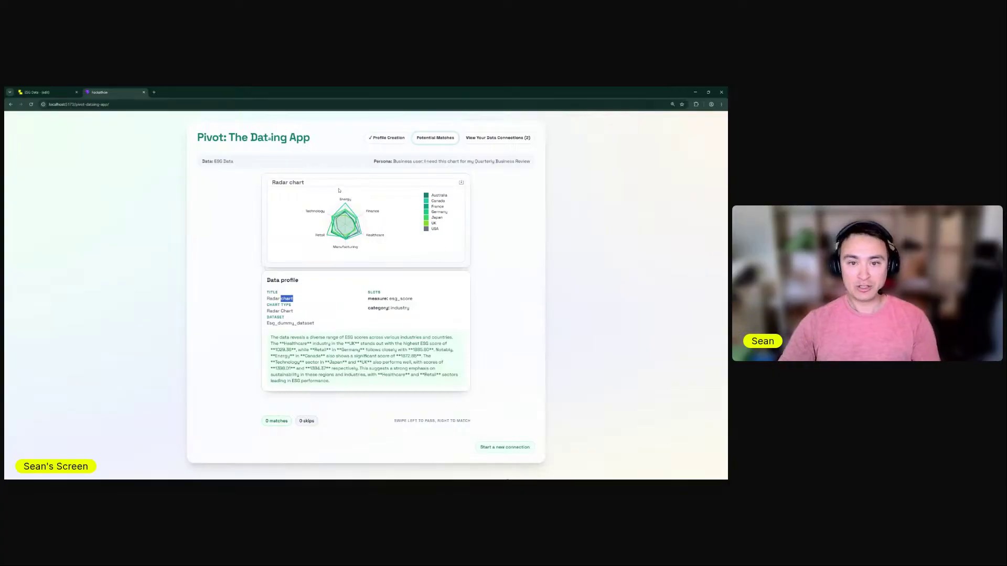
{"action": "mouse_move", "coordinate": [338, 202]}
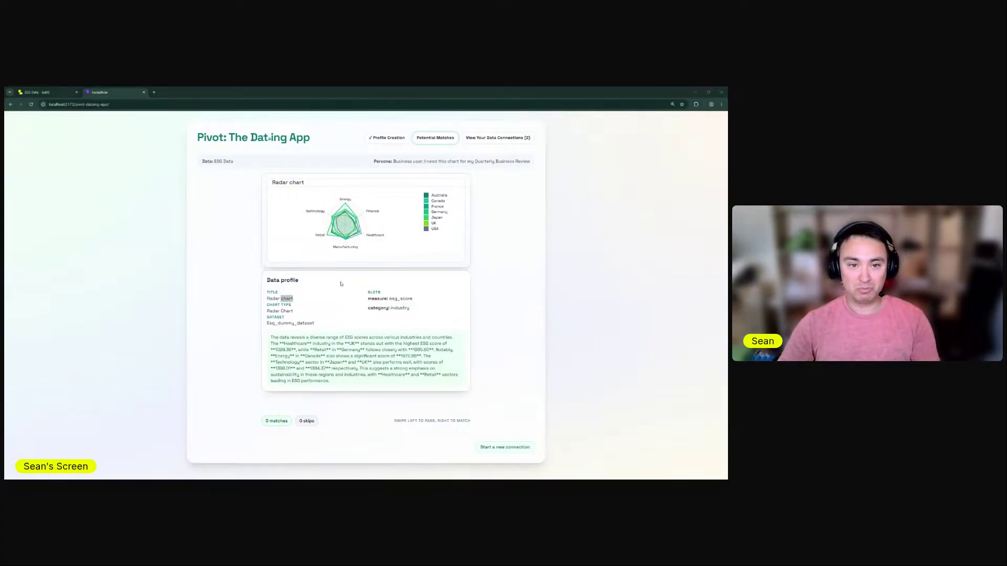